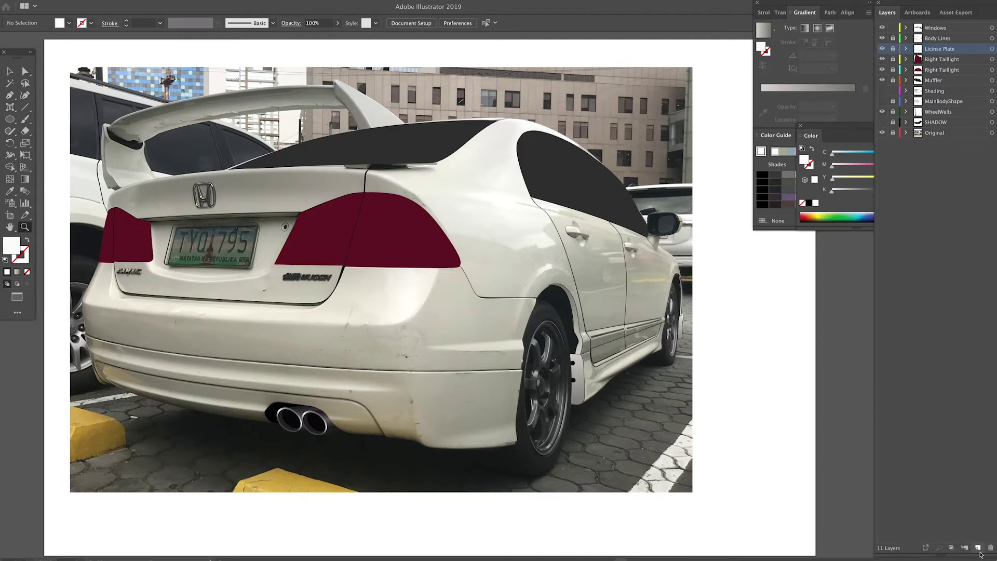
Create a new layer below Body Lines and name it Wing
click(978, 548)
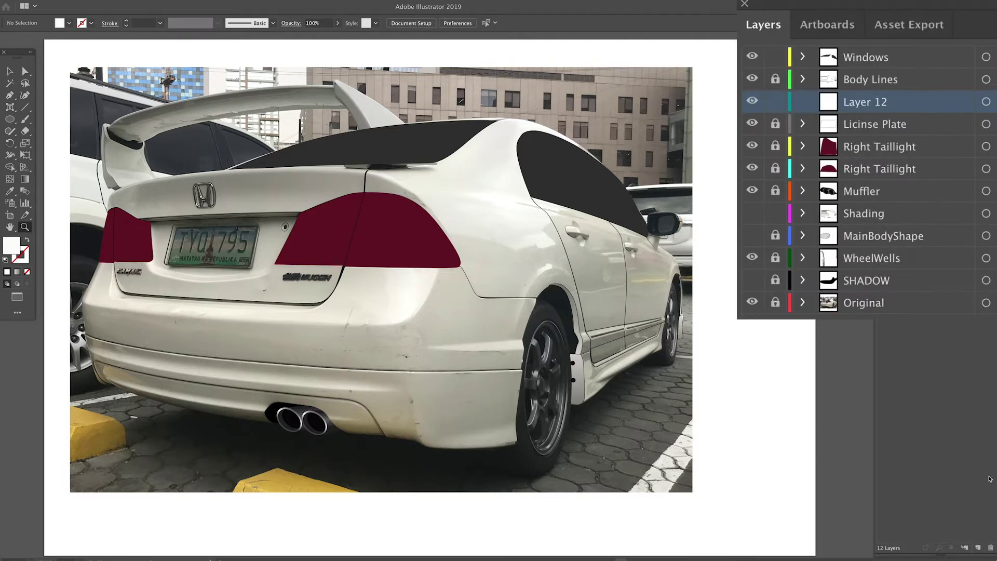
double_click(863, 103)
text(Wing)
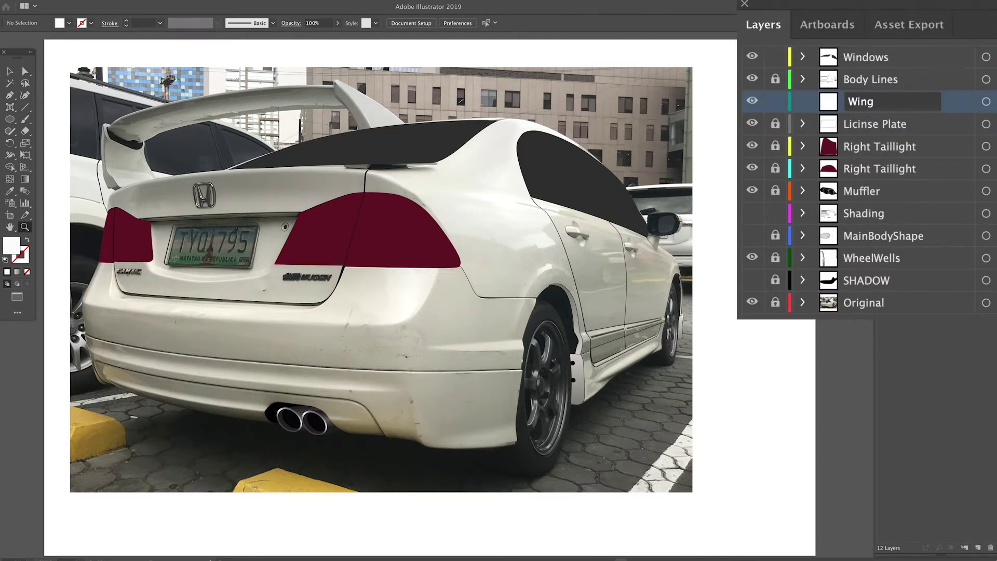
key(Return)
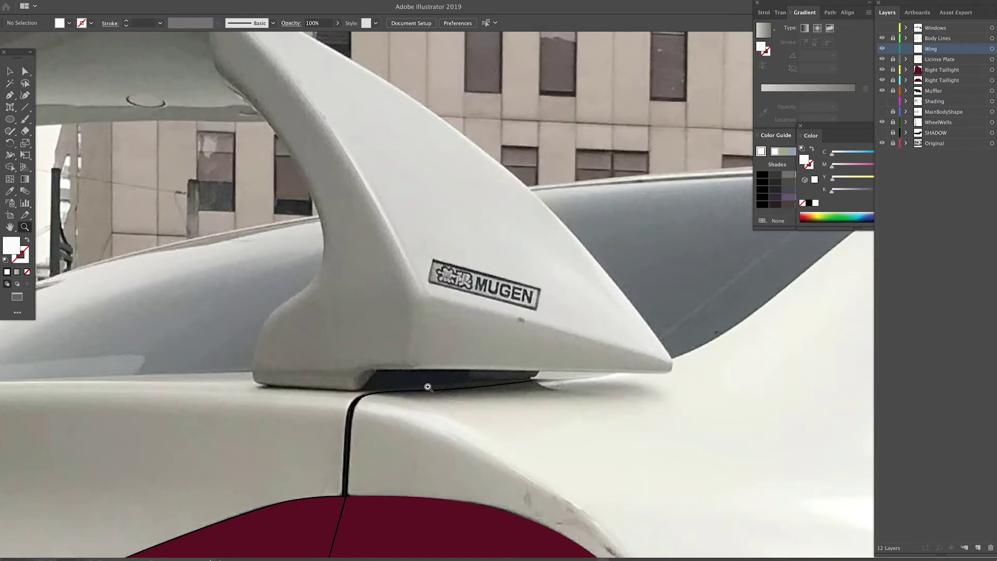
With the Pen tool, start a shadow shape beneath the wing's foot, tracing the trunk line from the panel gap to the dark opening's far end
click(446, 386)
click(463, 388)
drag(505, 347, 440, 419)
click(493, 390)
drag(525, 356, 496, 422)
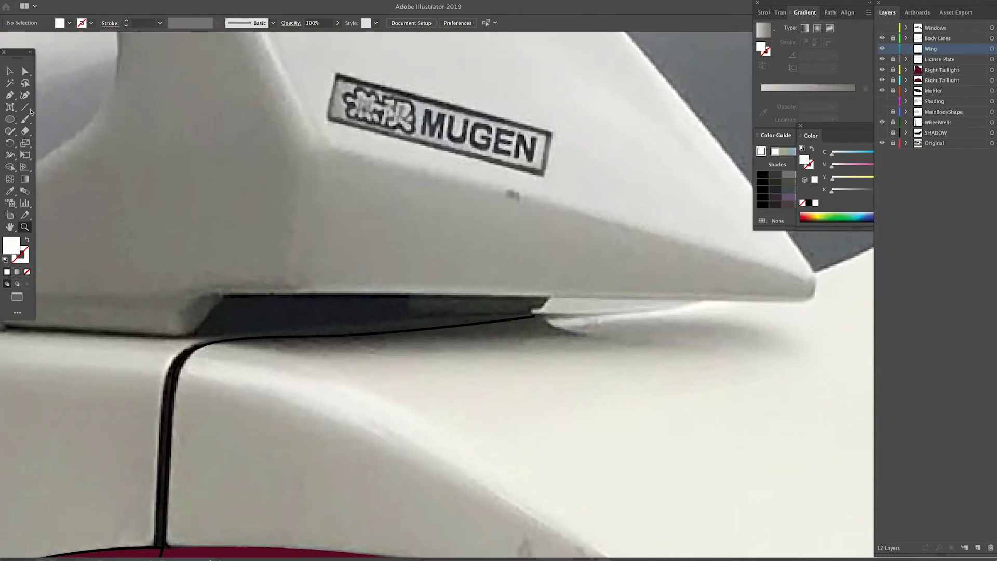
key(p)
click(202, 346)
drag(262, 341, 298, 336)
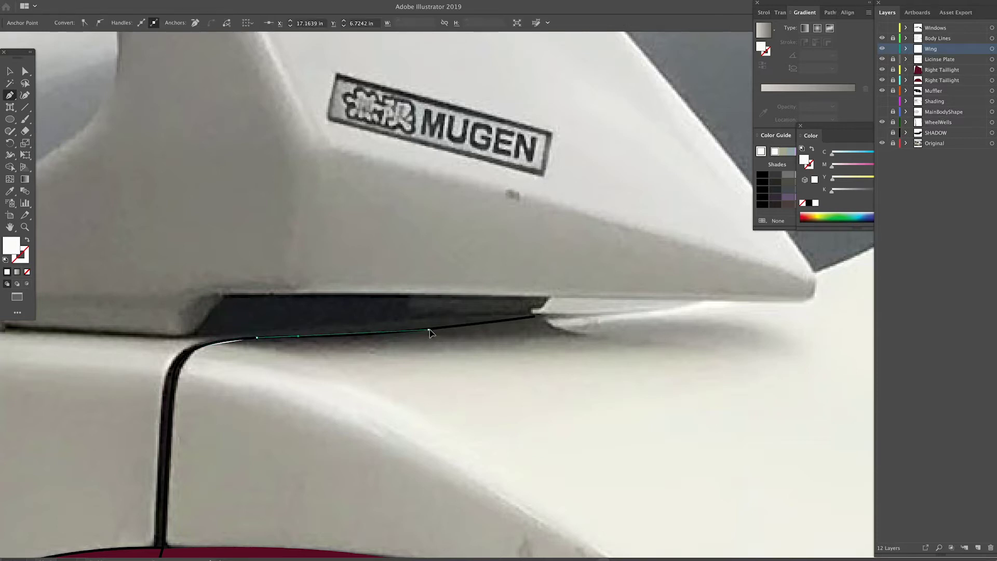
drag(427, 329, 477, 324)
click(536, 315)
click(540, 316)
Close the shadow shape along its lower edge and fill it with grey sampled from the photo
drag(590, 335, 638, 336)
click(590, 335)
drag(505, 349, 437, 353)
drag(202, 346, 105, 340)
key(i)
click(649, 335)
Draw a second, wider shadow shape extending past the wing's pointed tip and fill it with light grey sampled from the photo
scroll(628, 334, right, 5)
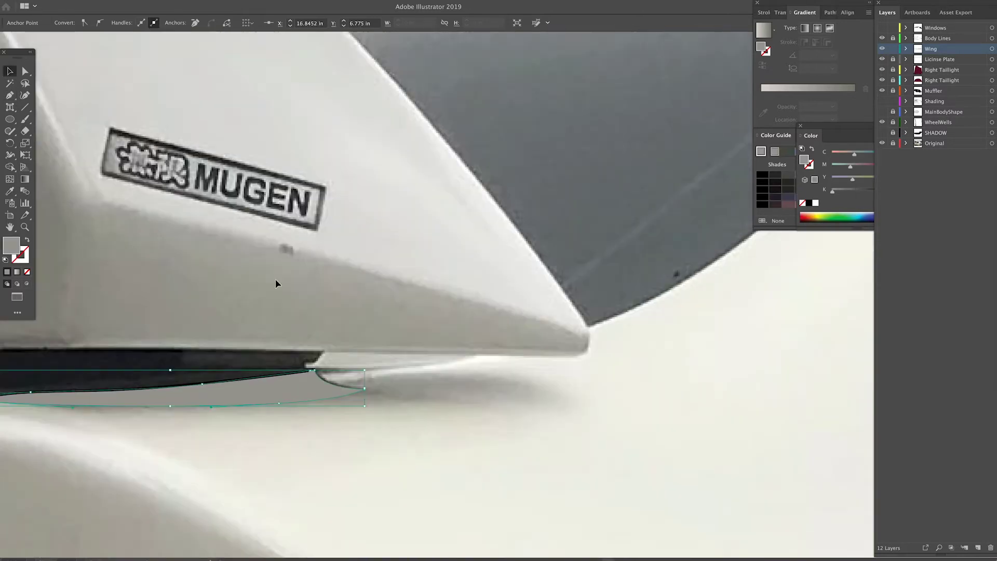
key(p)
click(316, 381)
drag(360, 379, 382, 376)
mouse_move(485, 371)
mouse_down()
mouse_move(574, 403)
mouse_move(521, 414)
mouse_up()
key(shift+x)
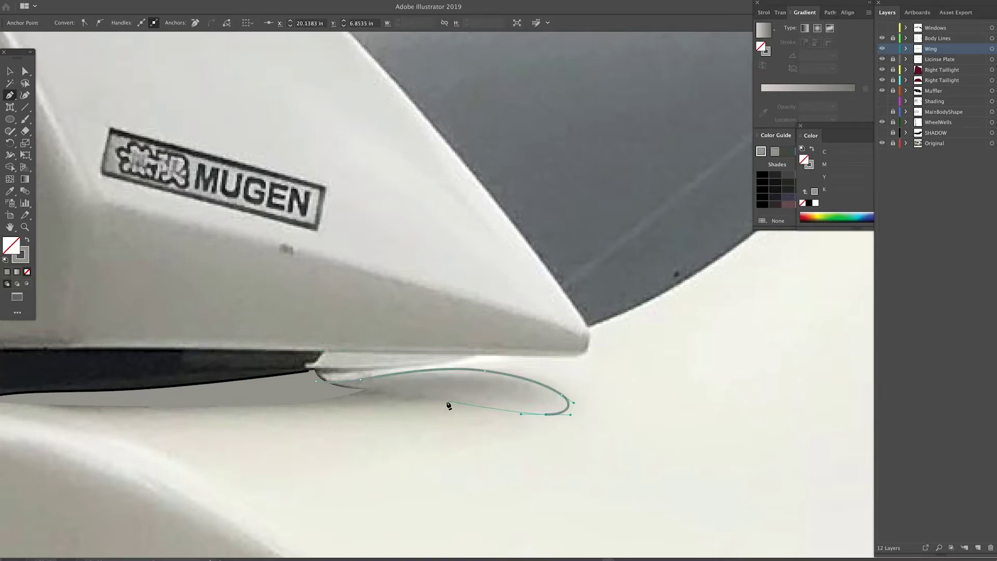
drag(447, 400, 334, 406)
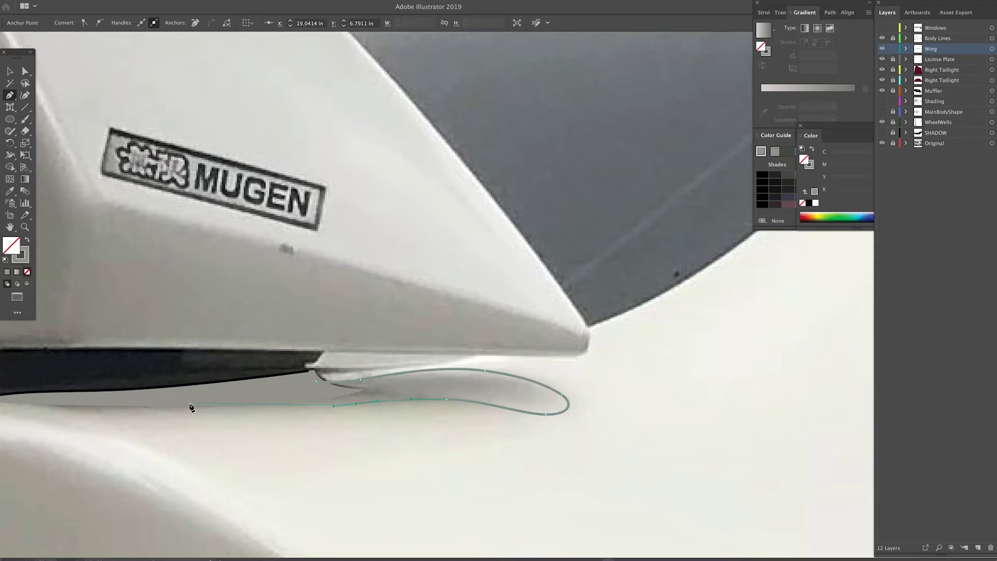
mouse_move(189, 404)
mouse_down()
mouse_move(140, 395)
mouse_move(193, 403)
mouse_up()
click(317, 382)
key(i)
click(553, 403)
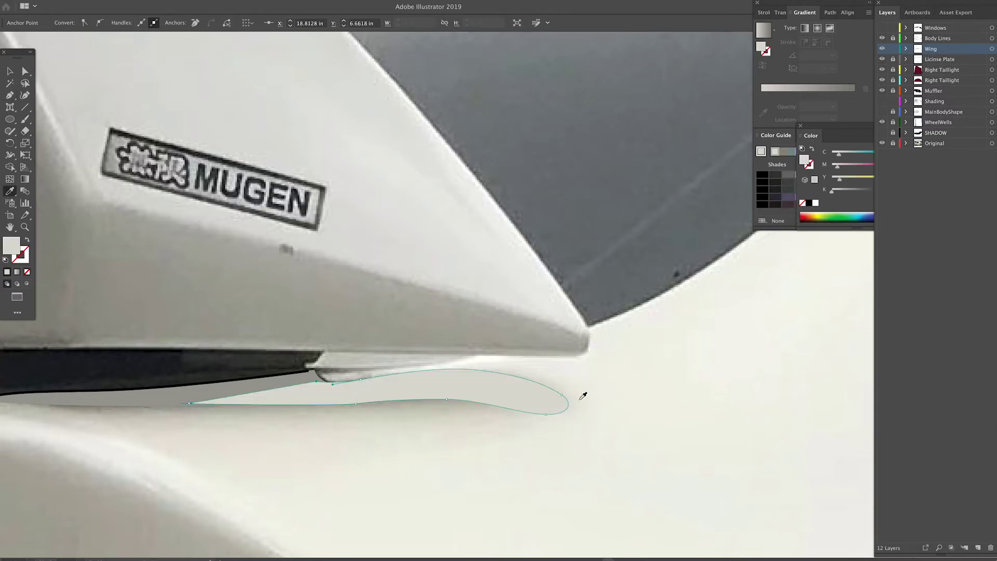
Expand the Wing layer and move the light grey shadow path beneath the darker one
key(v)
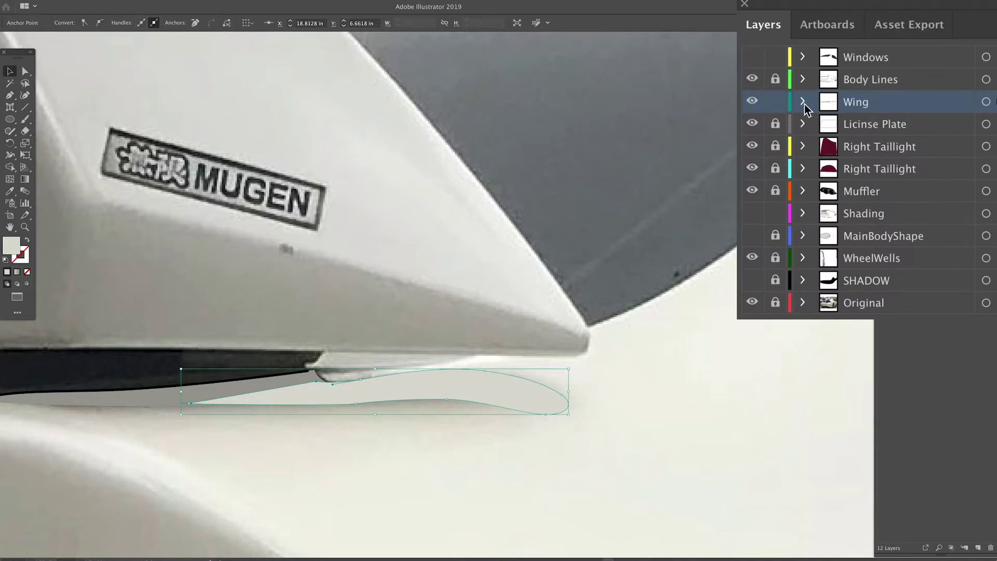
click(906, 48)
click(885, 126)
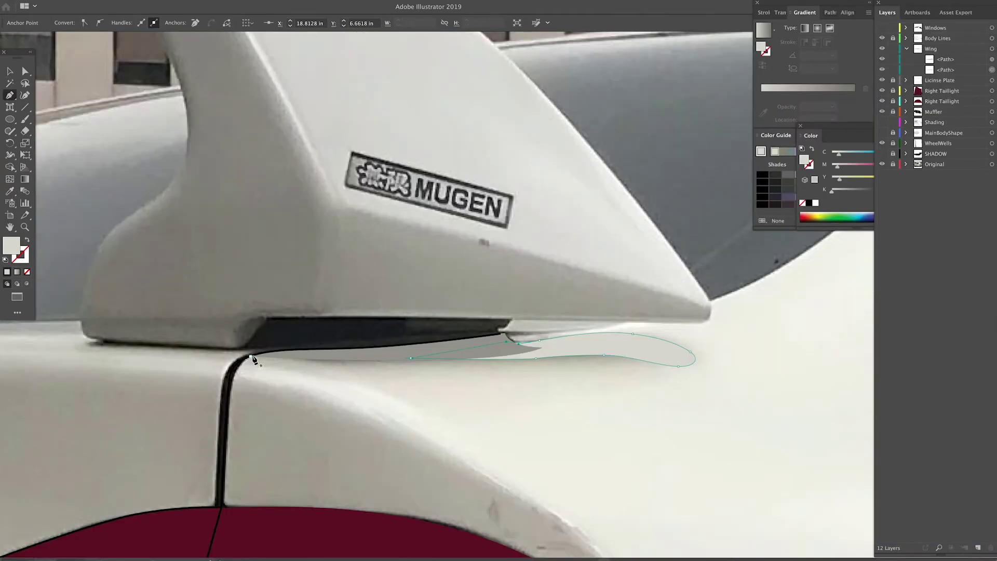
Start the dark gap shape under the wing, tracing from the panel seam along the foot's base and up to its inner corner
click(253, 358)
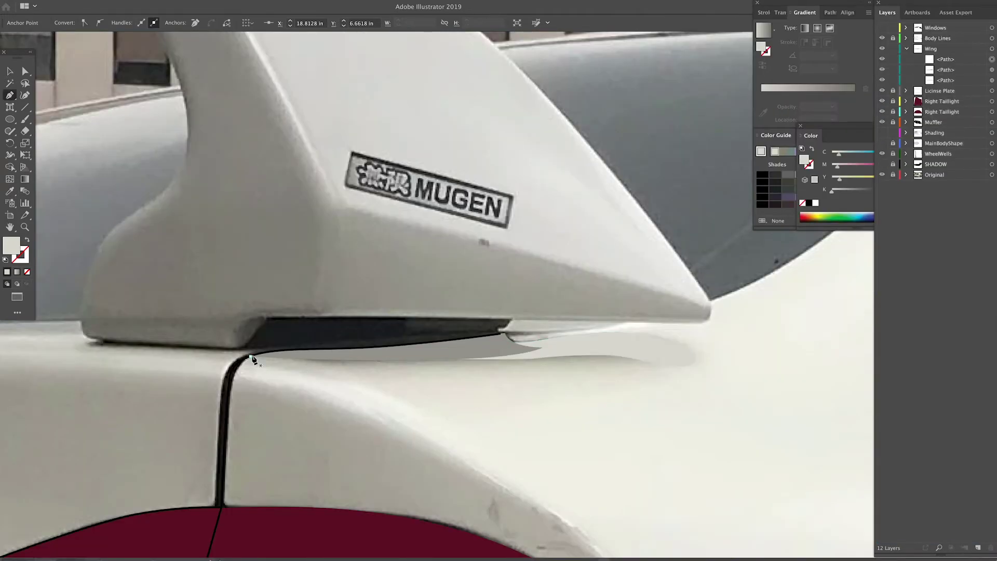
drag(265, 347, 266, 347)
click(259, 348)
drag(92, 343, 103, 341)
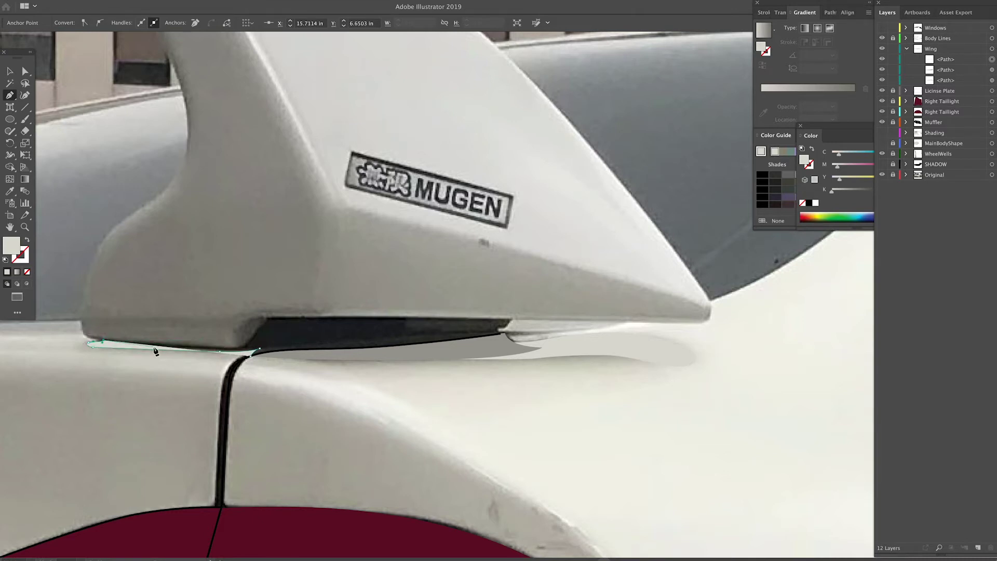
click(245, 342)
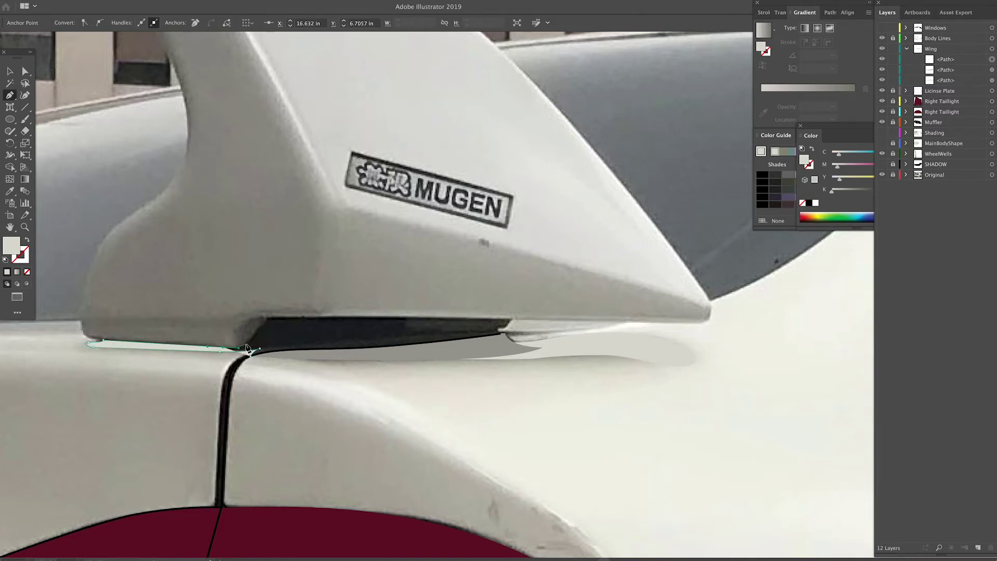
click(263, 319)
click(301, 316)
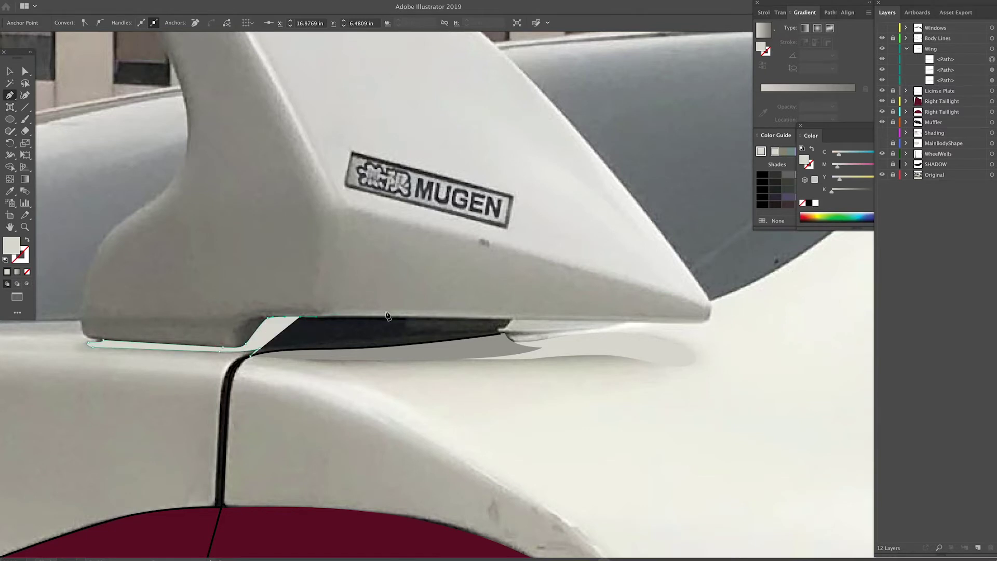
Finish the gap shape along the wing's underside and close it back along the trunk line to the panel seam
click(512, 320)
click(498, 333)
click(497, 330)
click(502, 333)
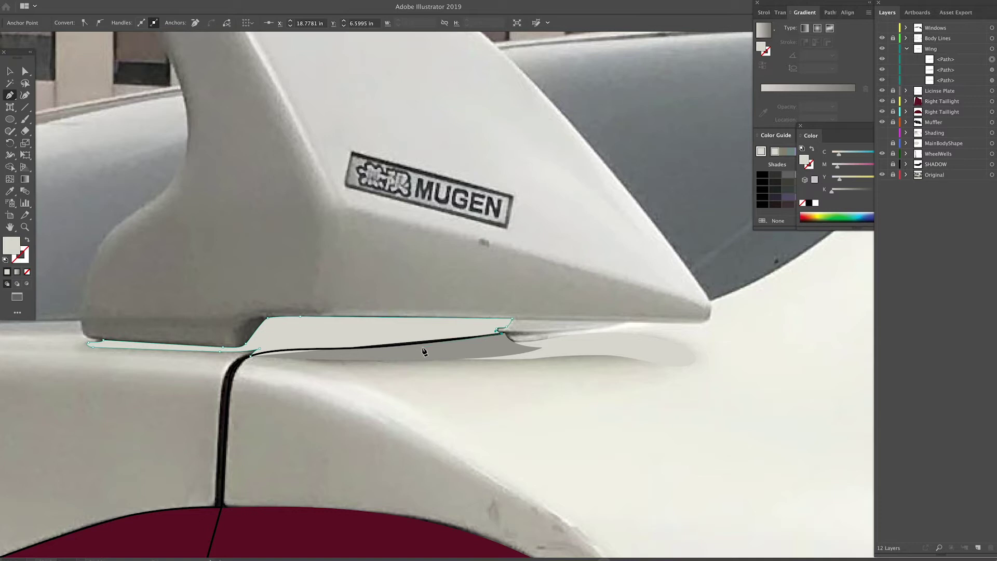
click(403, 348)
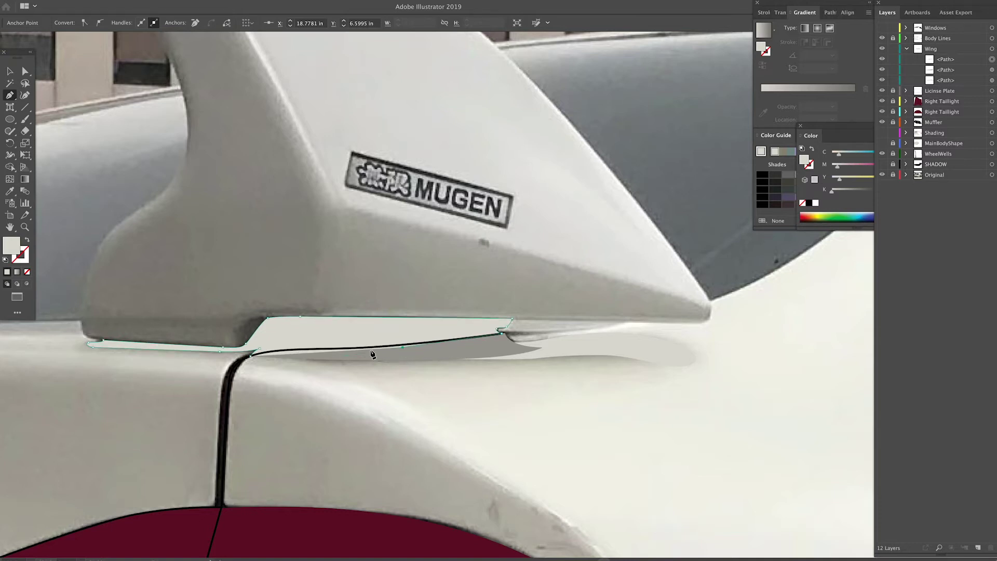
click(315, 354)
click(251, 357)
Send the gap path to the bottom of the Wing layer and fill it with colour 232322
key(v)
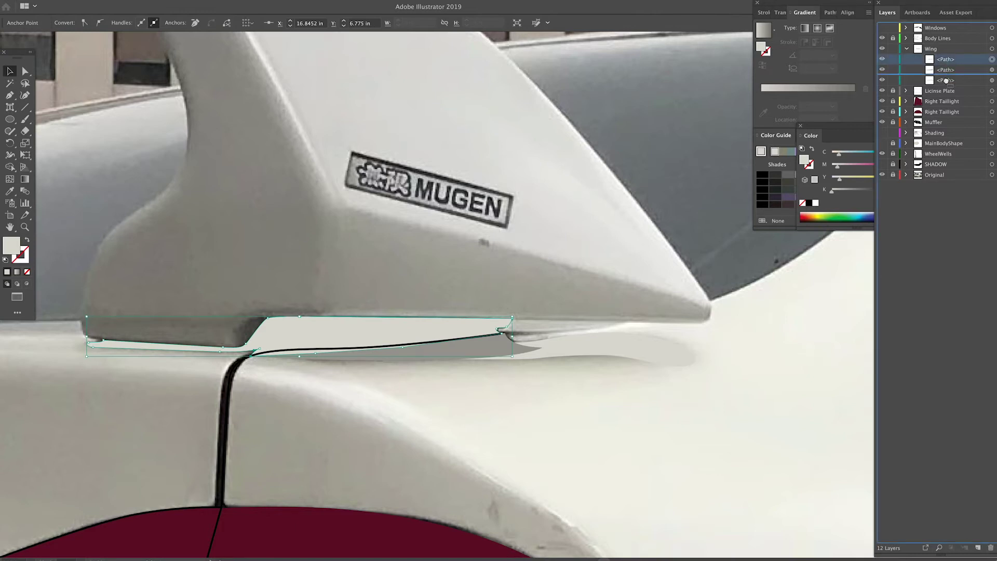
double_click(11, 248)
text(000000)
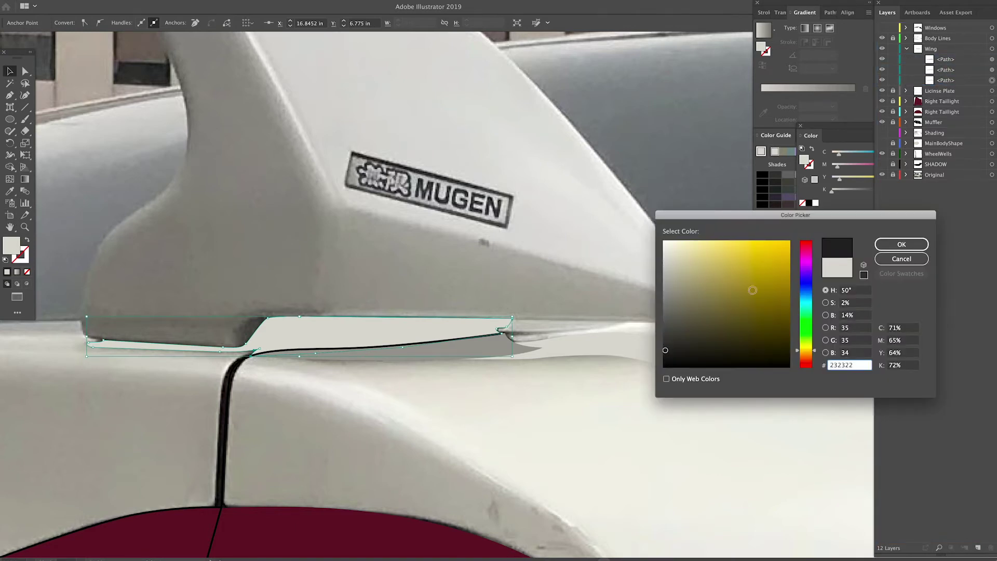
click(901, 244)
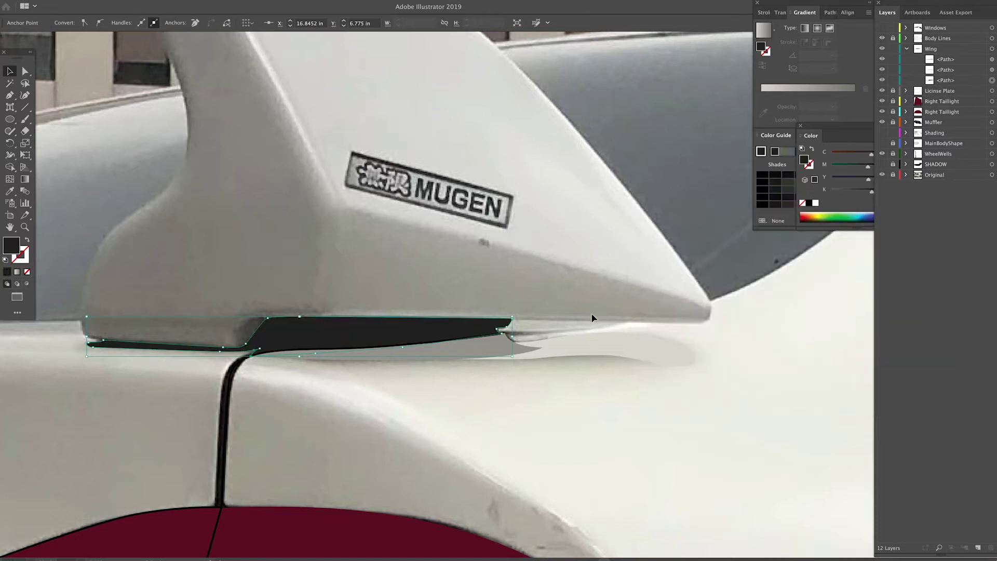
click(586, 299)
Start the wing outline with the Pen tool, tracing the support's lower edge from the inner corner around its pointed tip
scroll(232, 341, up, 2)
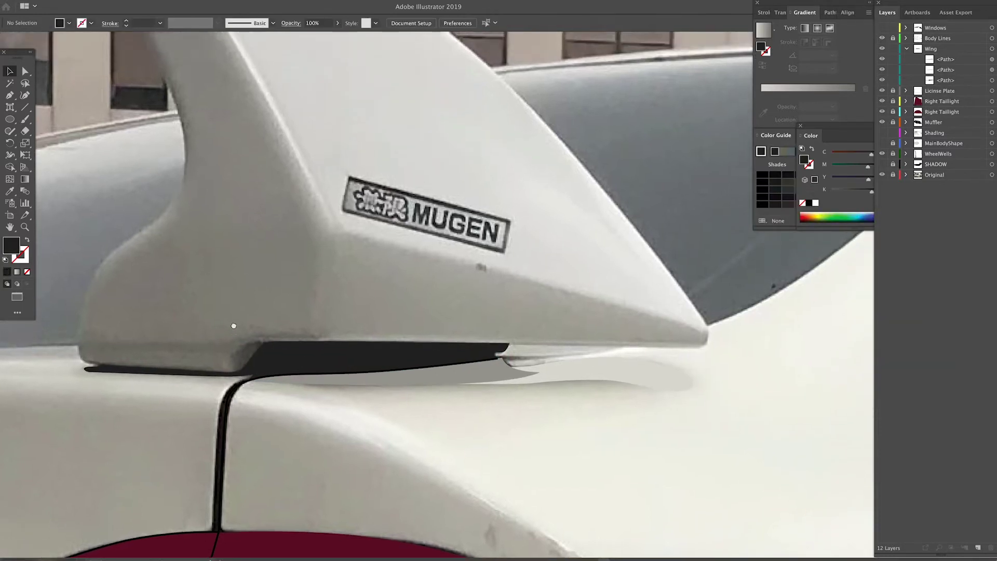
key(p)
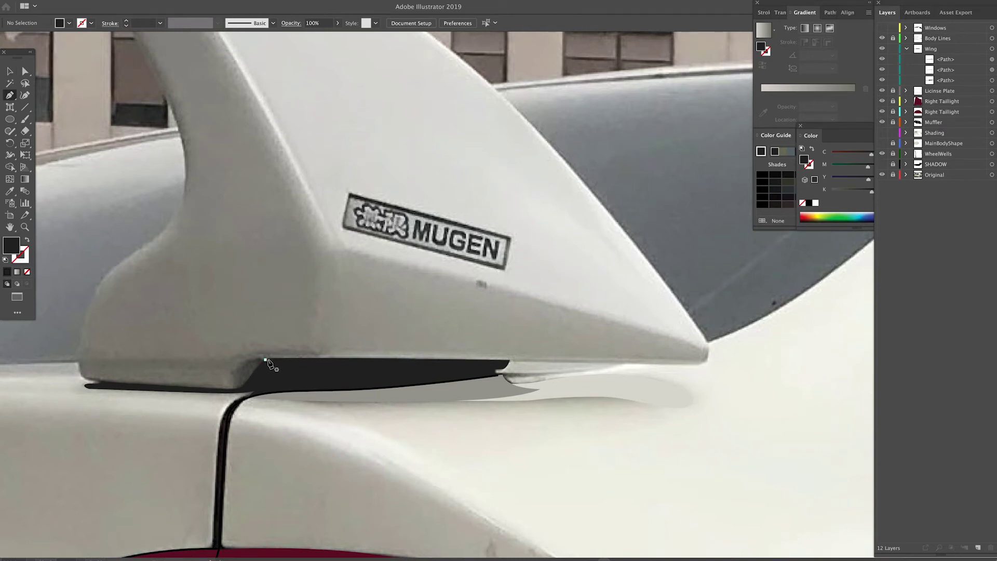
click(265, 359)
click(313, 358)
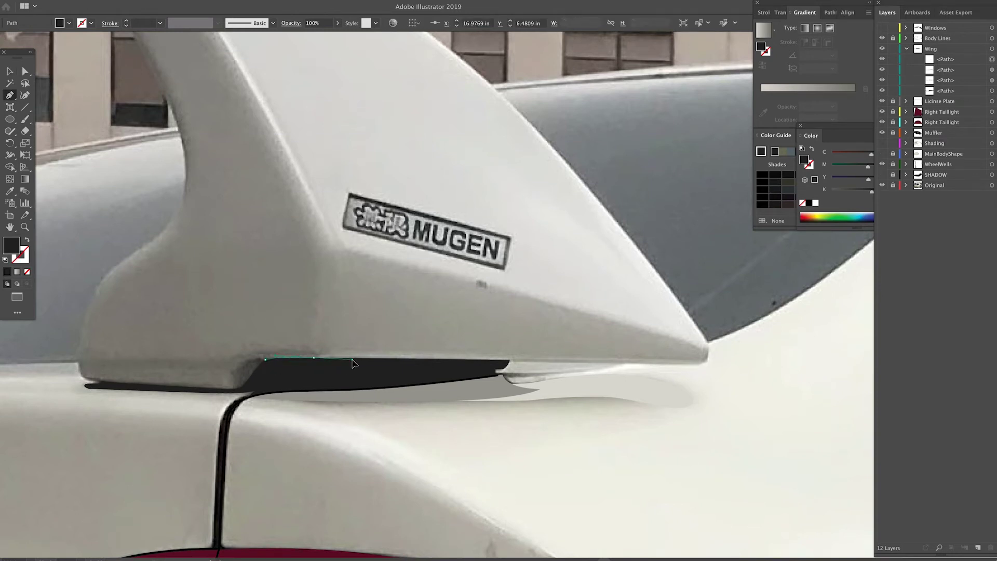
click(354, 358)
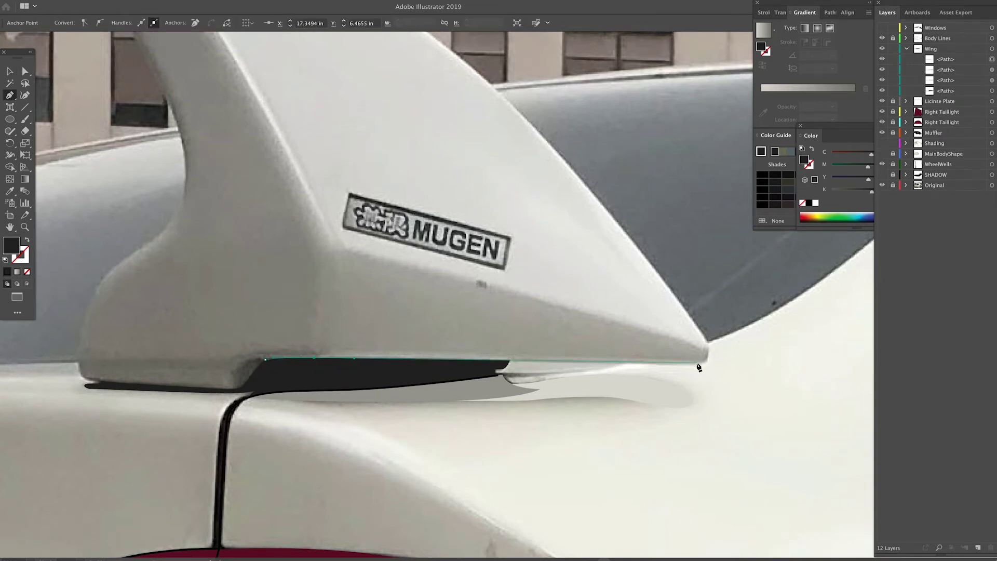
click(700, 363)
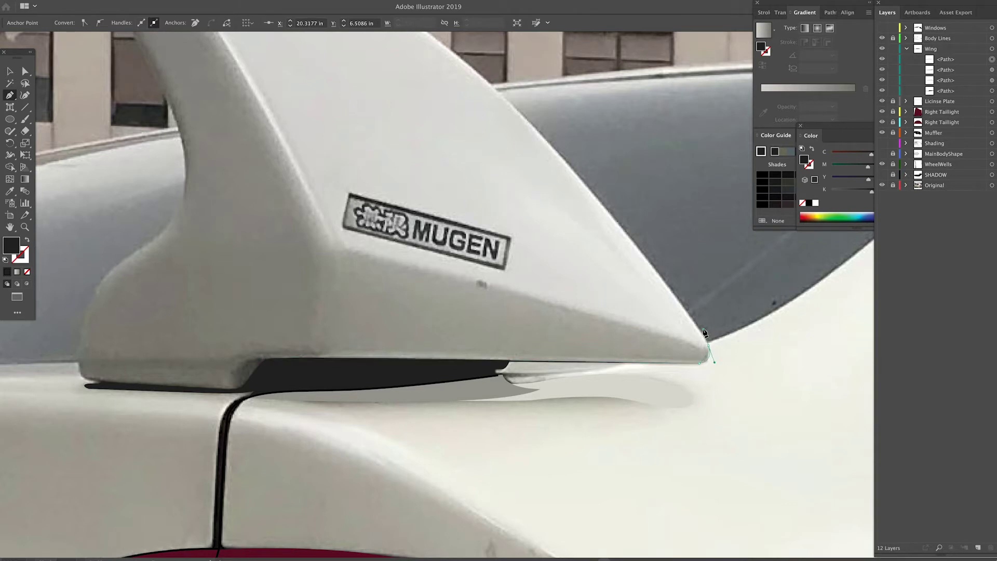
click(707, 343)
Swap fill and stroke, and continue the wing outline up the support's outer edge and around its rounded top
scroll(547, 362, up, 5)
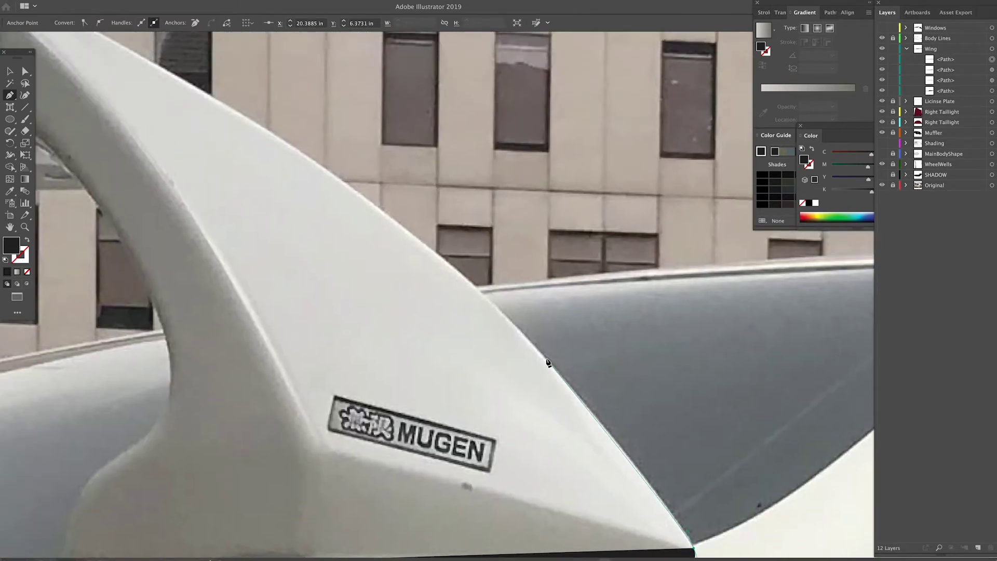
click(480, 288)
drag(469, 270, 468, 270)
click(29, 240)
scroll(468, 337, up, 5)
scroll(468, 338, left, 8)
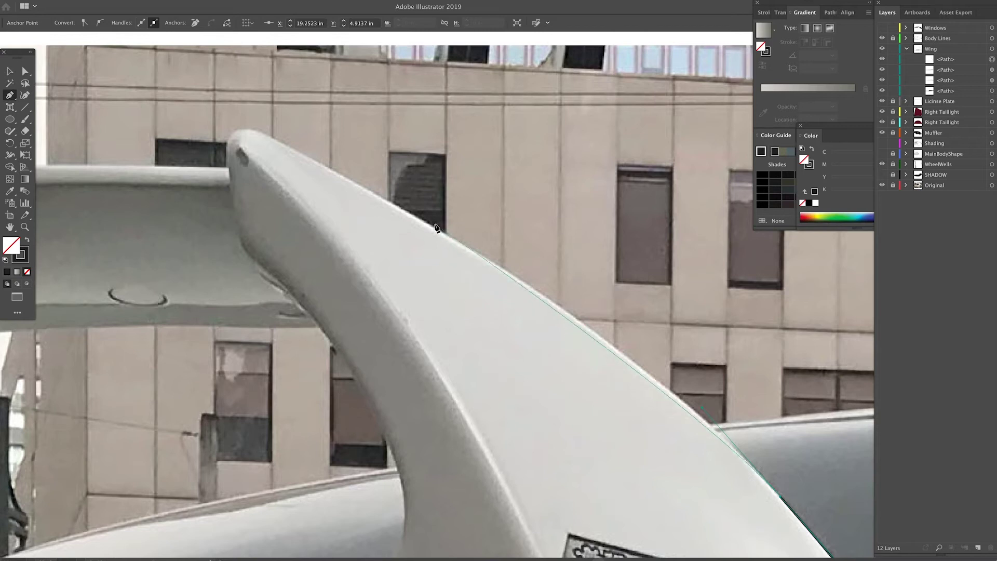
drag(461, 244, 349, 181)
drag(345, 181, 345, 179)
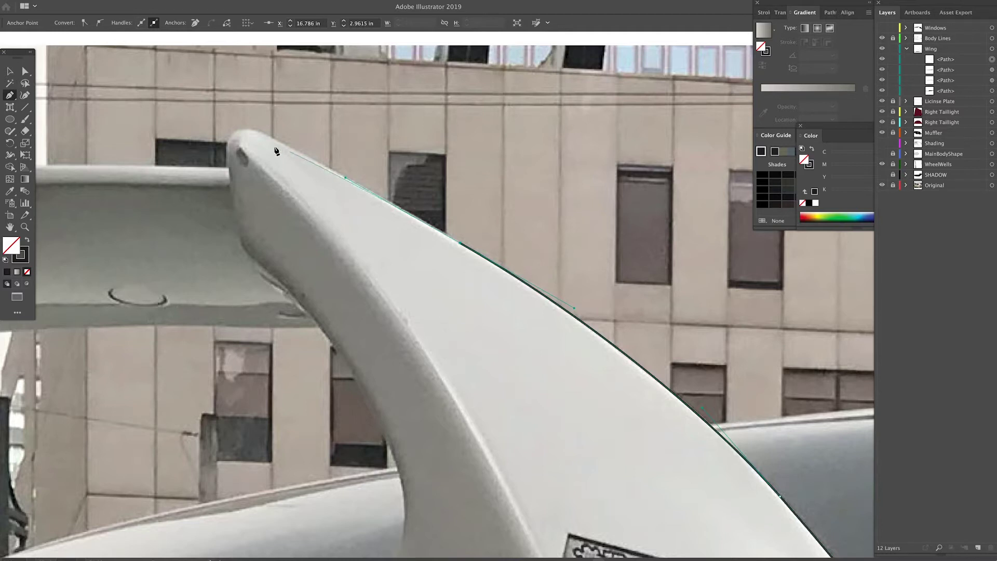
drag(267, 137, 228, 151)
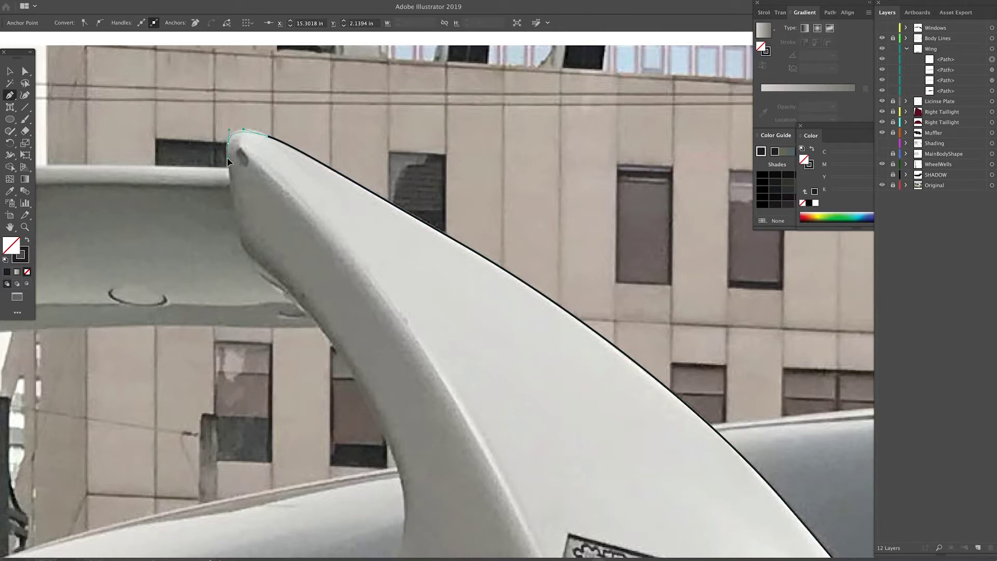
drag(231, 177, 392, 205)
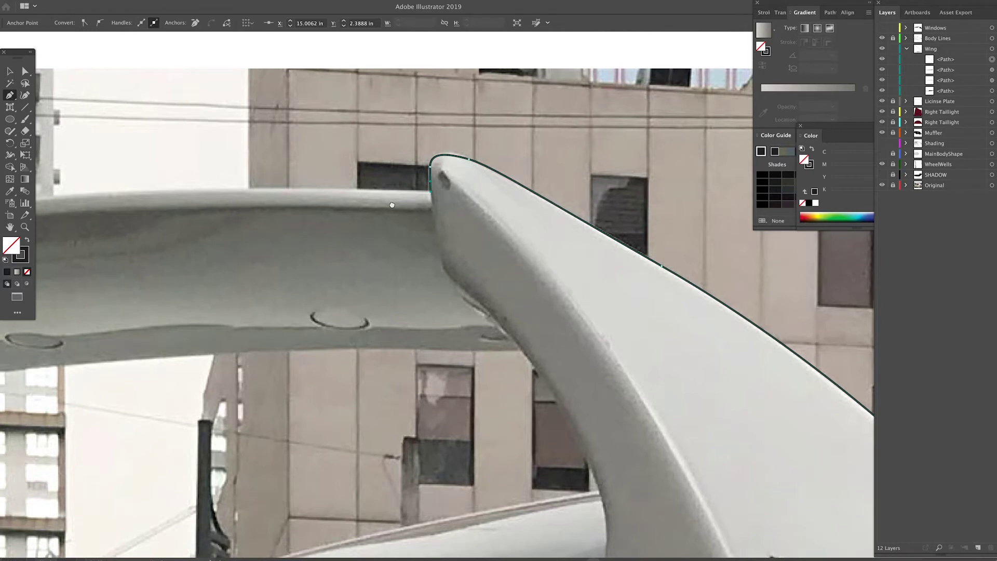
Continue the wing outline along the wing blade's top edge from the right support to the left end
drag(391, 204, 563, 232)
key(super+alt+space)
alt+super+click(563, 232)
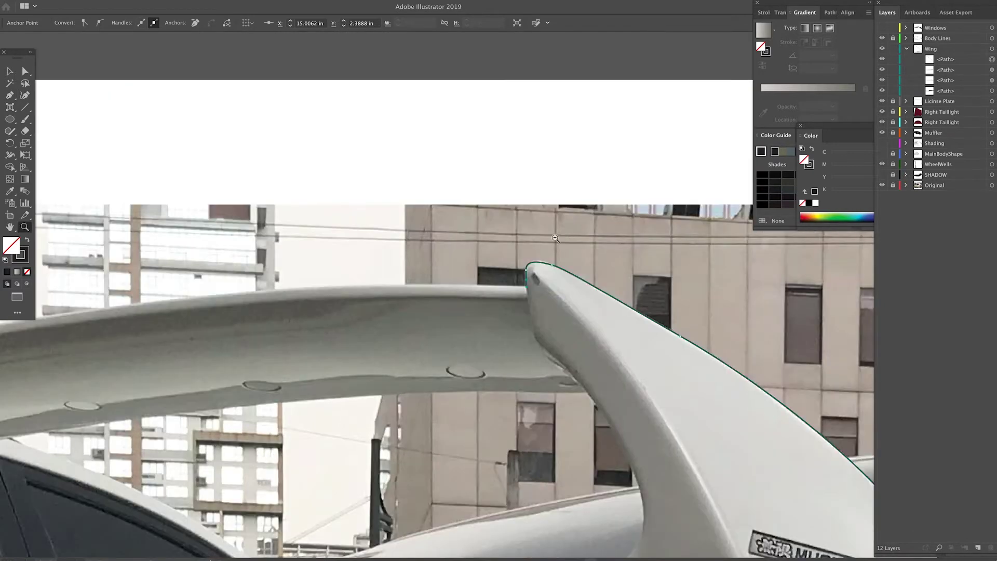
drag(461, 322, 441, 211)
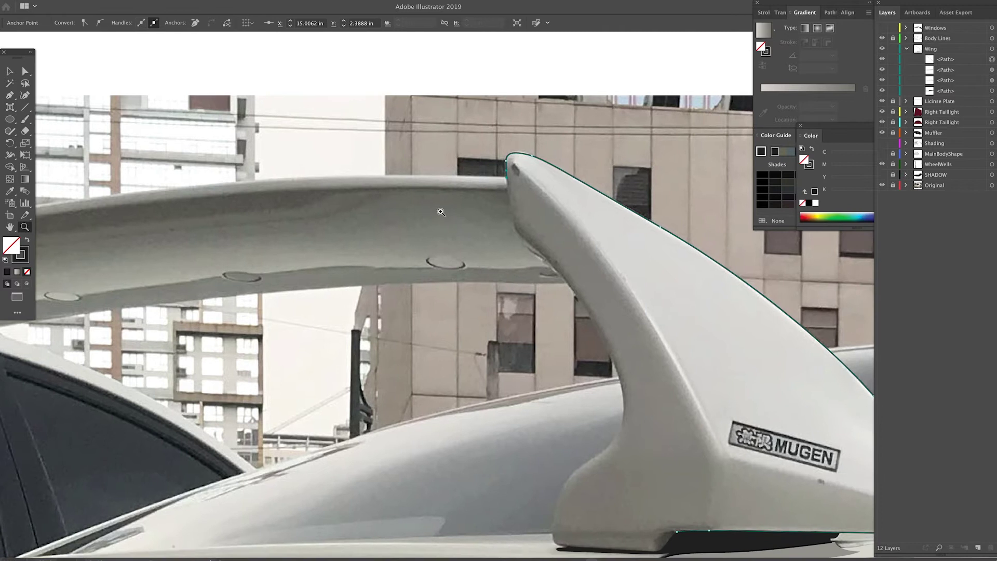
drag(471, 199, 508, 216)
click(532, 292)
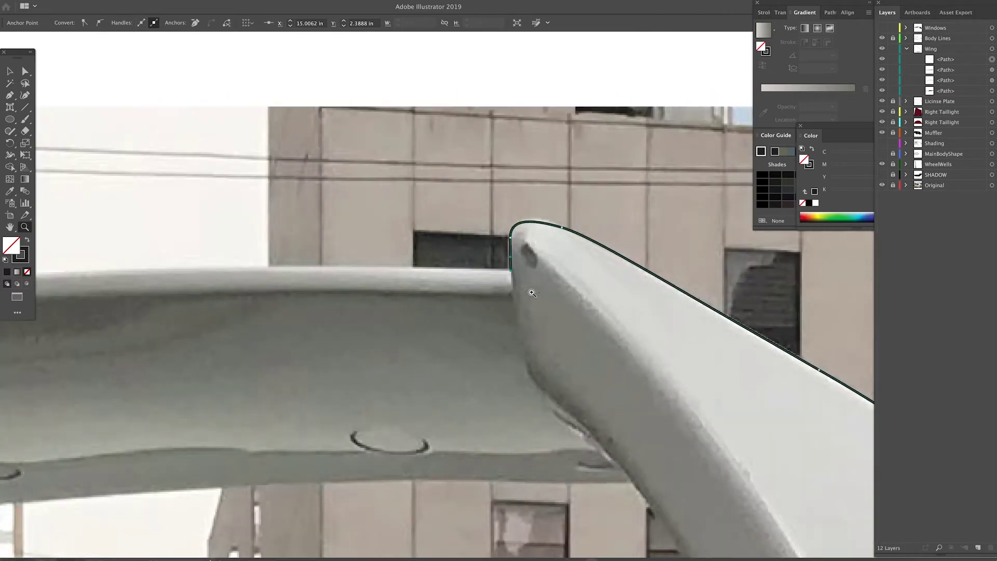
drag(416, 285, 583, 284)
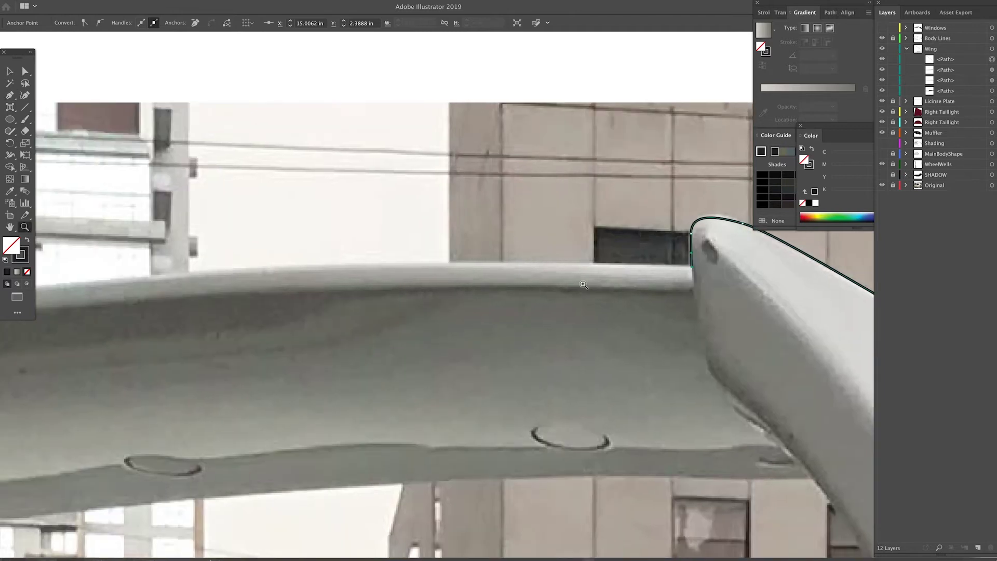
alt+click(583, 284)
alt+click(581, 285)
alt+click(403, 311)
drag(406, 314, 561, 296)
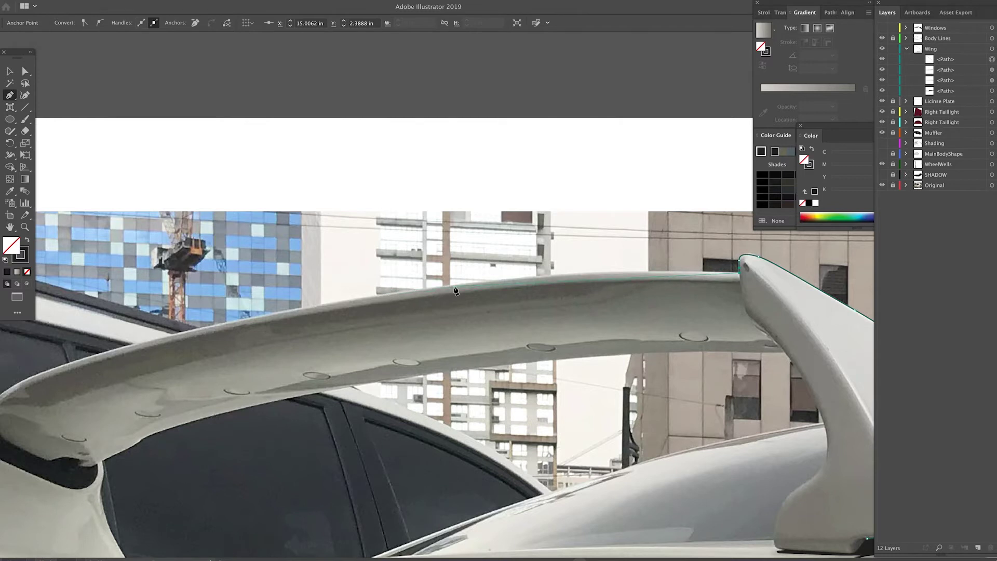
drag(453, 285, 278, 311)
drag(188, 324, 408, 247)
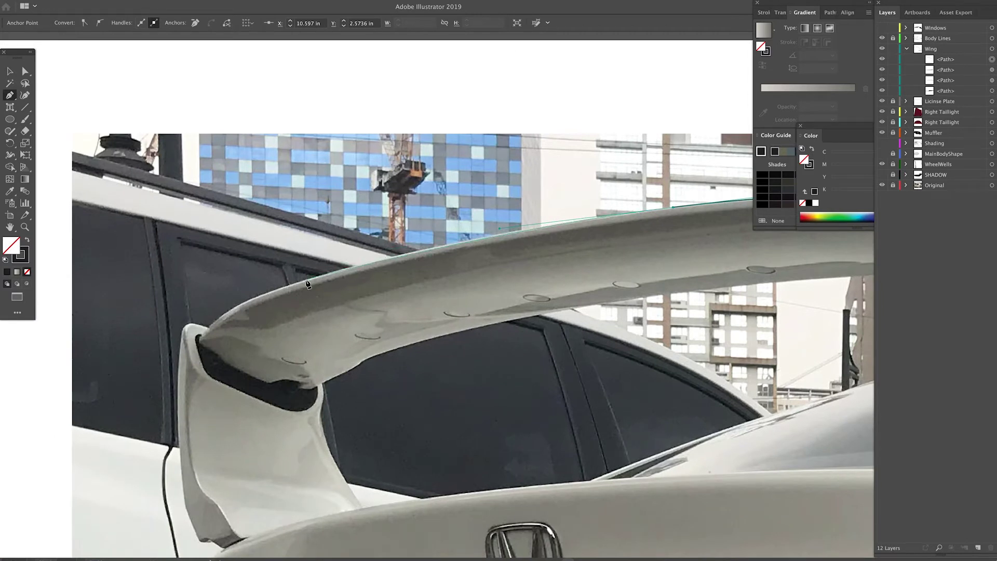
drag(306, 280, 181, 343)
Continue the wing outline over the left support's top, down its outer edge and along its base on the trunk line
click(208, 328)
click(195, 324)
drag(175, 435, 210, 354)
drag(217, 398, 258, 428)
click(230, 428)
click(244, 431)
click(393, 399)
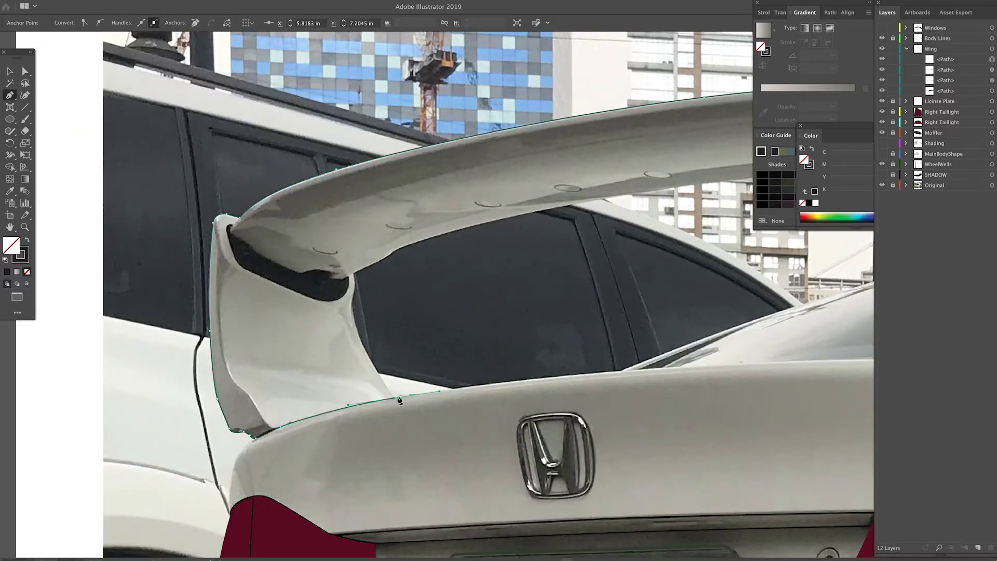
Continue the wing outline up the left support's inner edge and along the blade's underside to the right support
drag(348, 315, 348, 315)
drag(353, 295, 388, 255)
click(353, 272)
click(393, 251)
drag(467, 226, 337, 249)
drag(579, 189, 697, 179)
drag(659, 191, 351, 195)
drag(512, 185, 541, 185)
click(512, 184)
Trace the right support's inner curve and foot, and close the wing outline along its base
drag(548, 245, 555, 267)
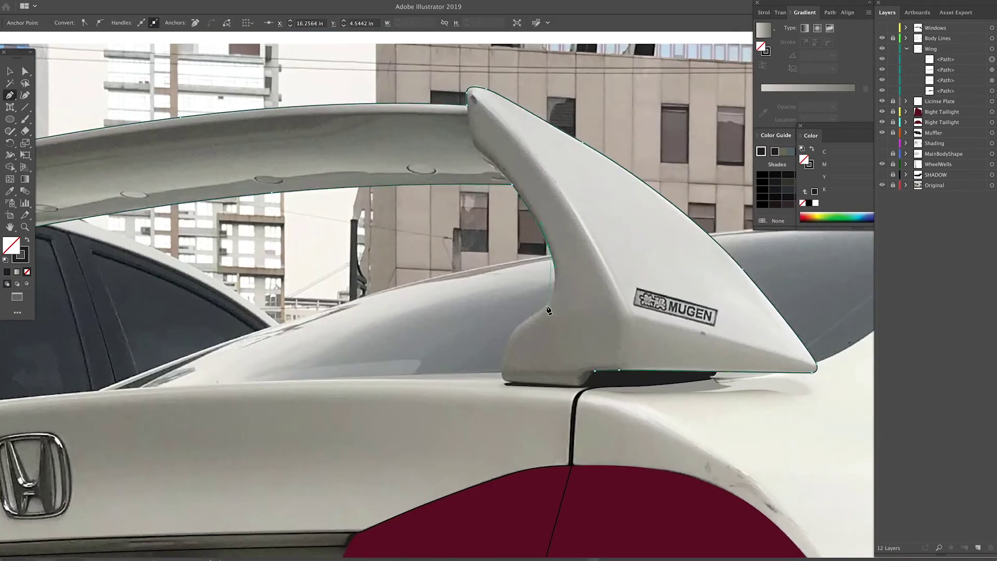
drag(547, 305, 532, 323)
click(502, 356)
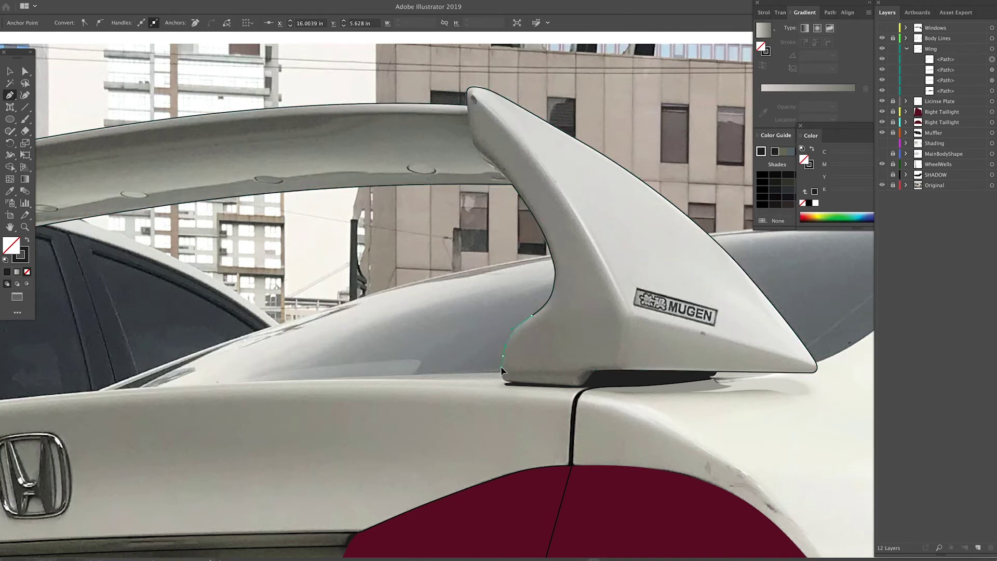
click(512, 385)
click(572, 385)
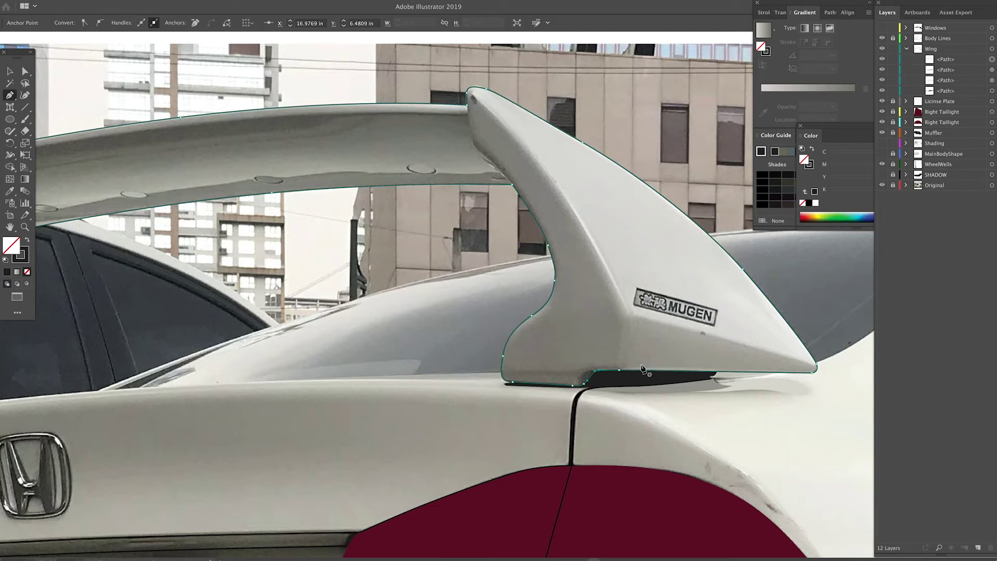
Show the Shading and MainBodyShape layers and fill the wing outline with the light grey sampled from the car's side body
click(883, 145)
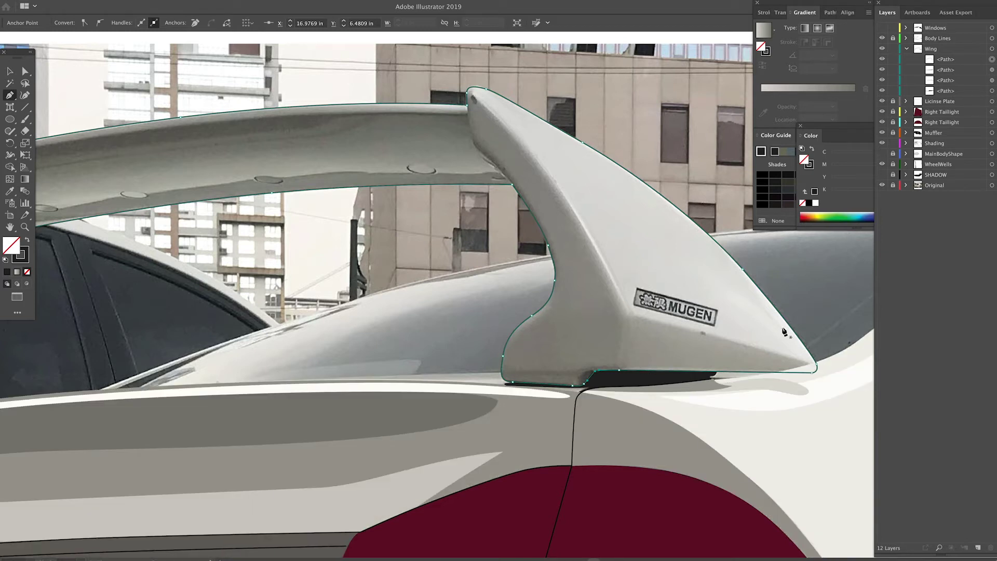
key(z)
alt+click(692, 348)
key(i)
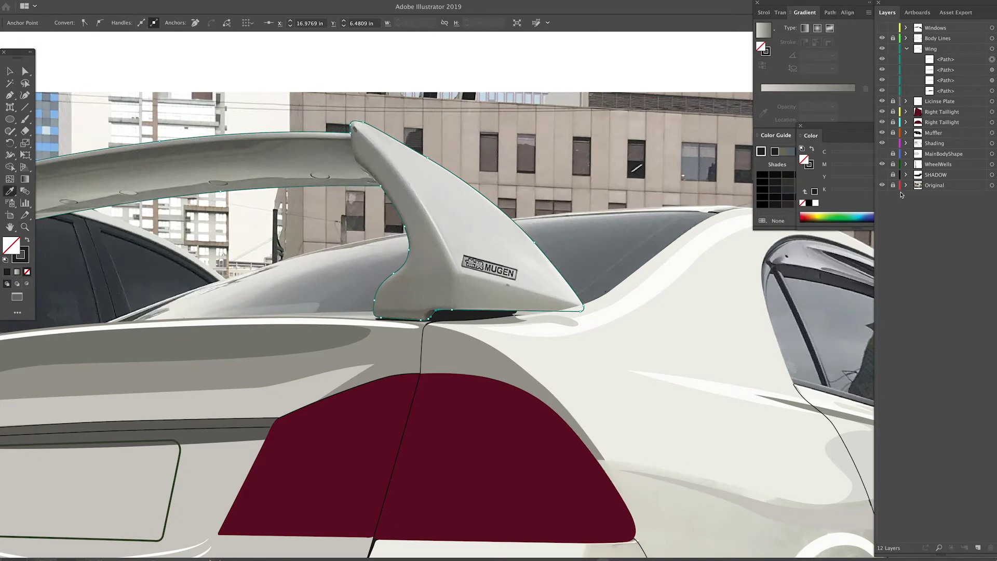
click(882, 156)
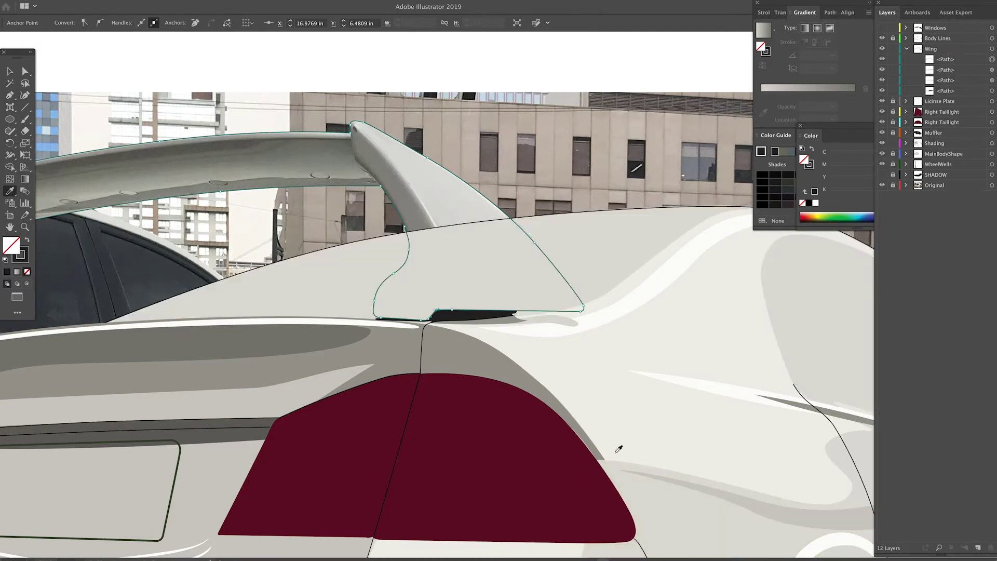
click(658, 508)
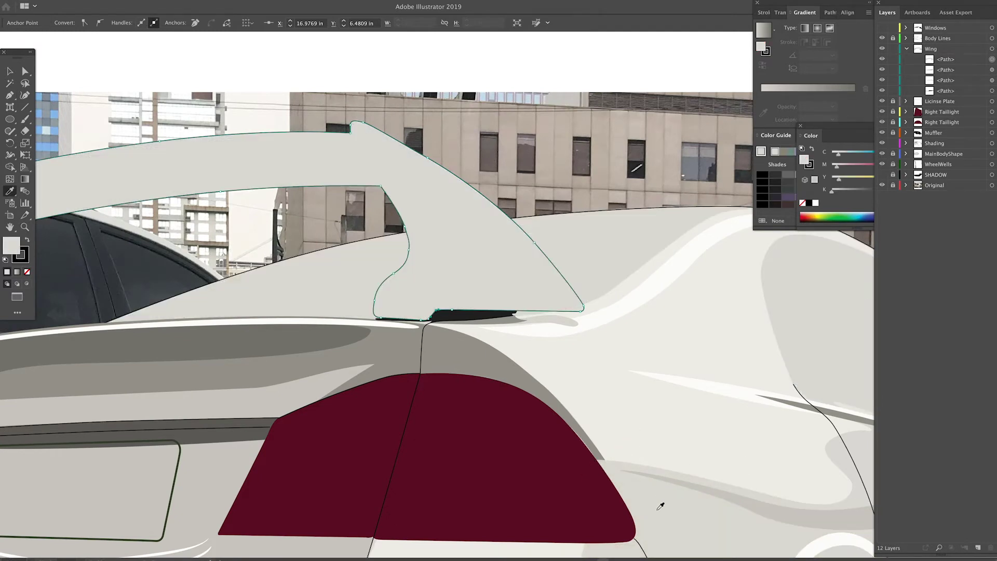
Show the Windows and SHADOW layers and hide the Original photo layer to check the whole car
key(z)
alt+click(406, 304)
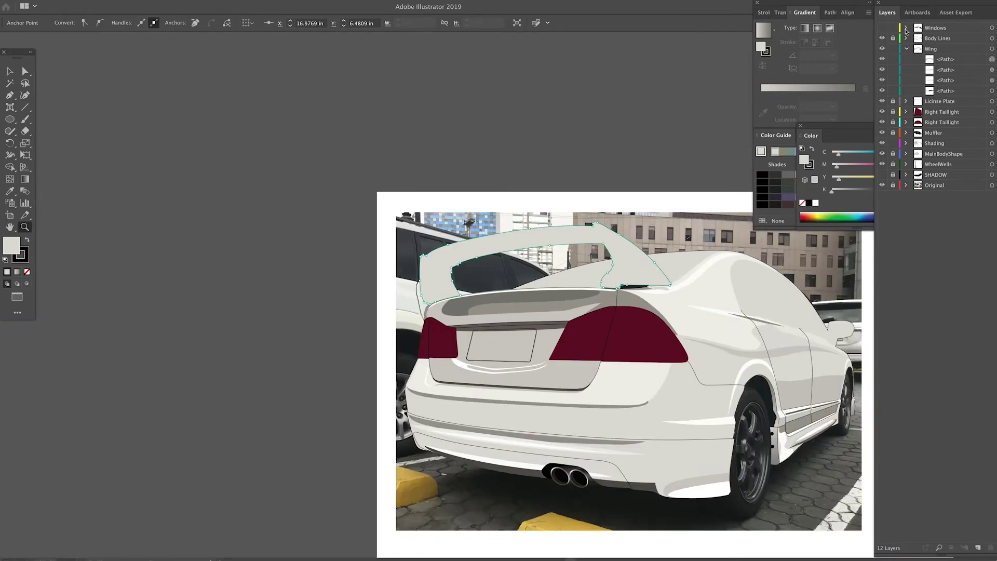
click(883, 28)
click(882, 174)
click(882, 185)
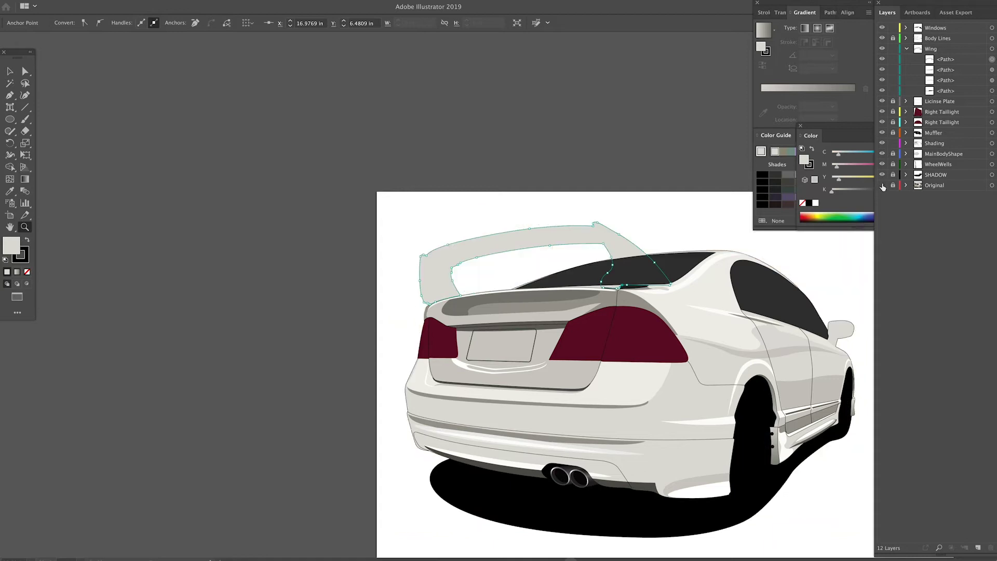
drag(611, 251, 437, 224)
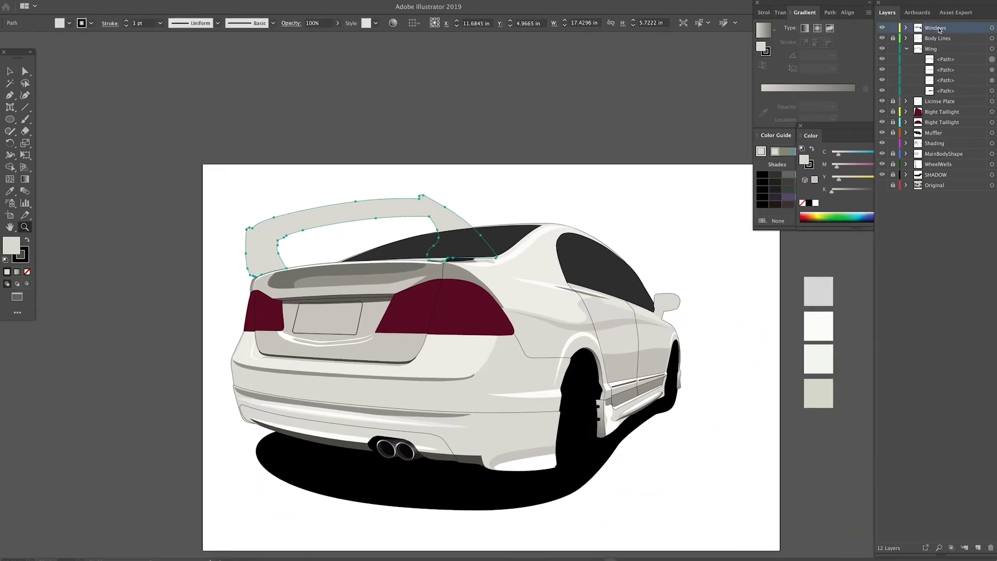
Move the Windows layer directly below the Licinse Plate layer and deselect the wing
click(938, 29)
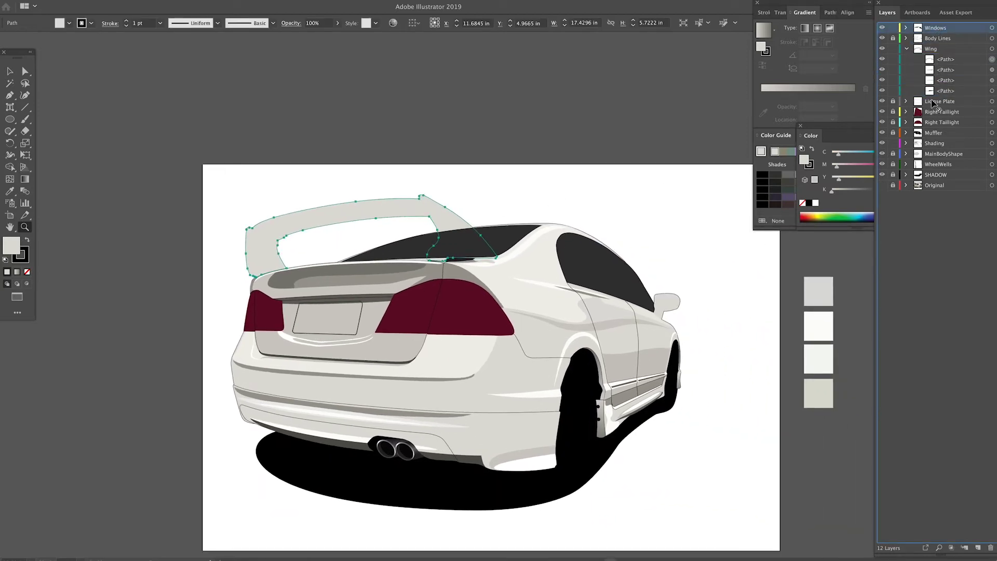
drag(932, 102, 932, 106)
click(573, 186)
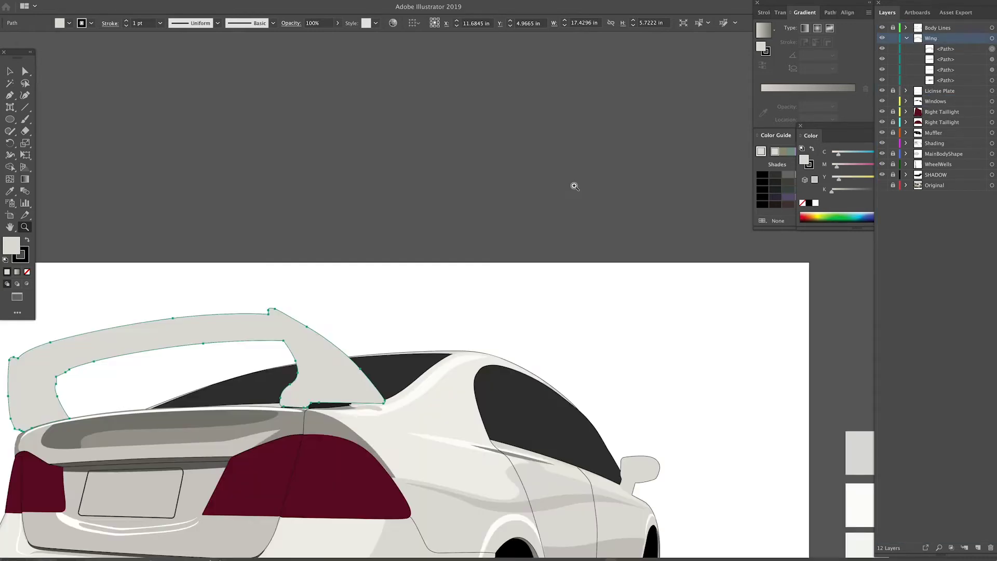
drag(451, 294, 580, 216)
key(v)
click(636, 252)
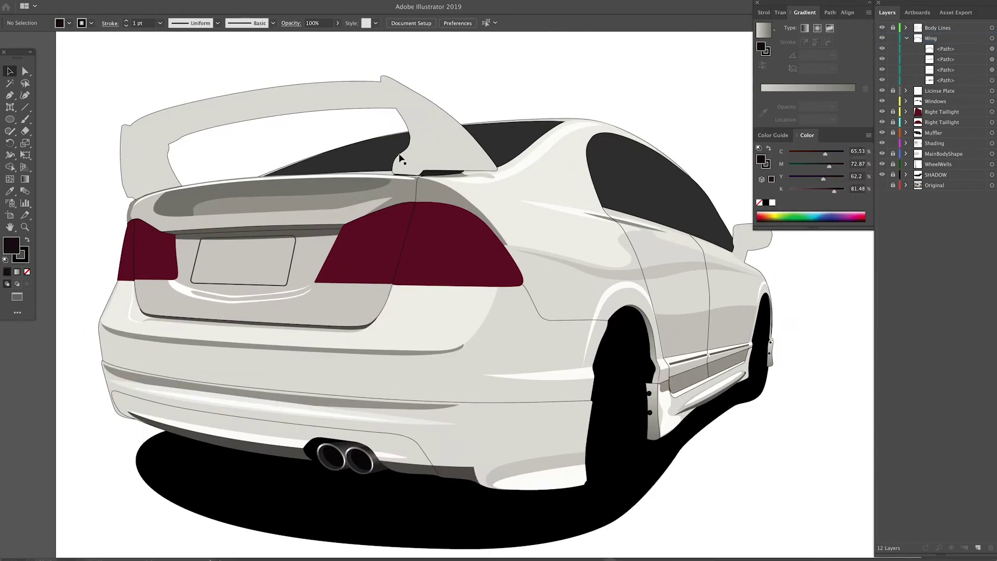
key(z)
click(399, 154)
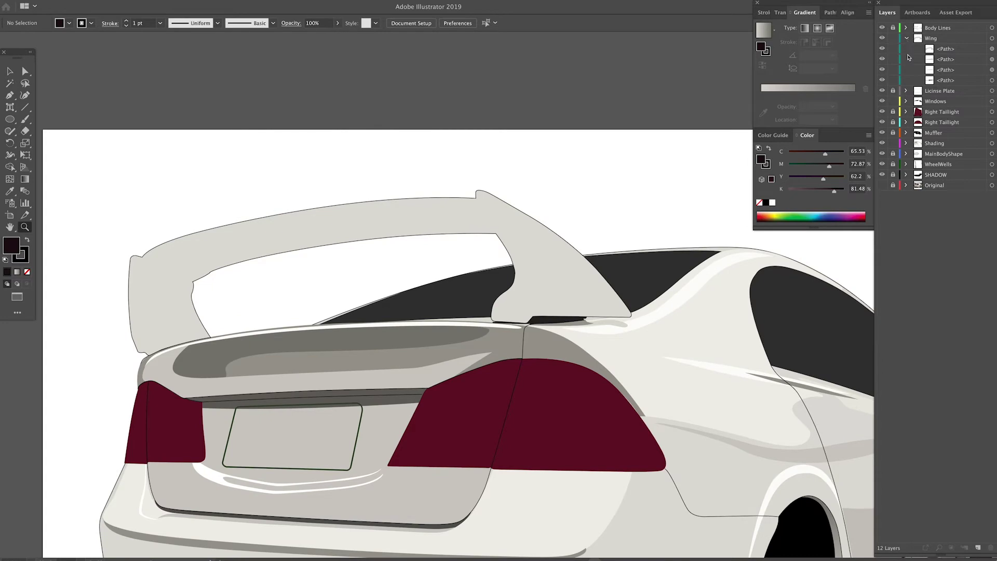
Hide the Windows, MainBodyShape and SHADOW layers and the filled wing path, and show the Original photo layer
click(881, 102)
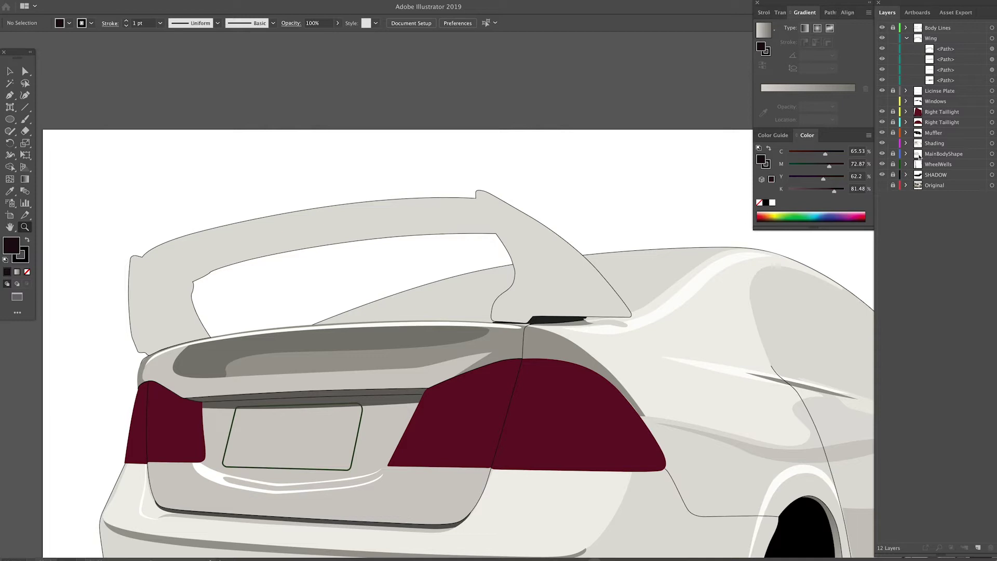
click(882, 155)
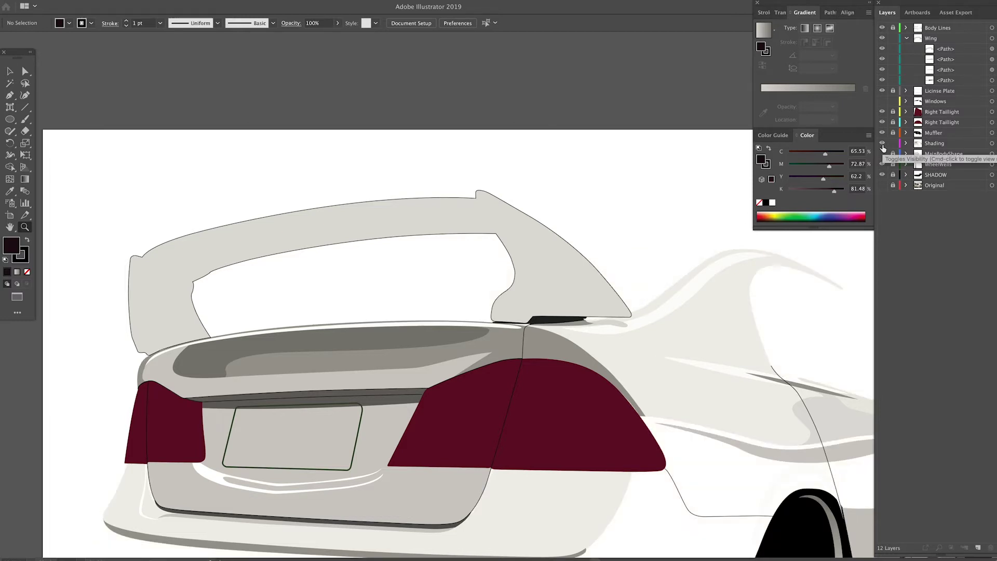
click(882, 144)
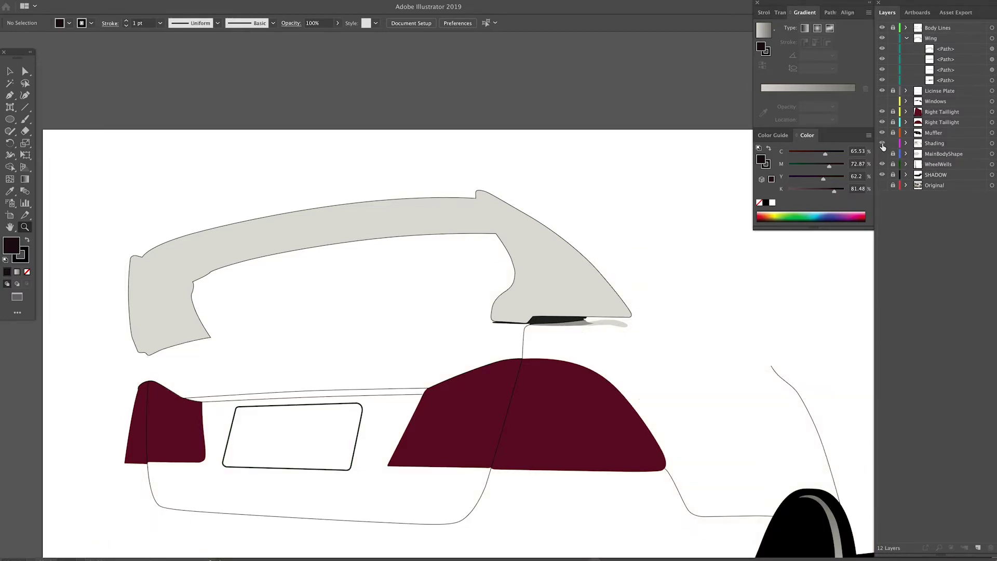
click(883, 144)
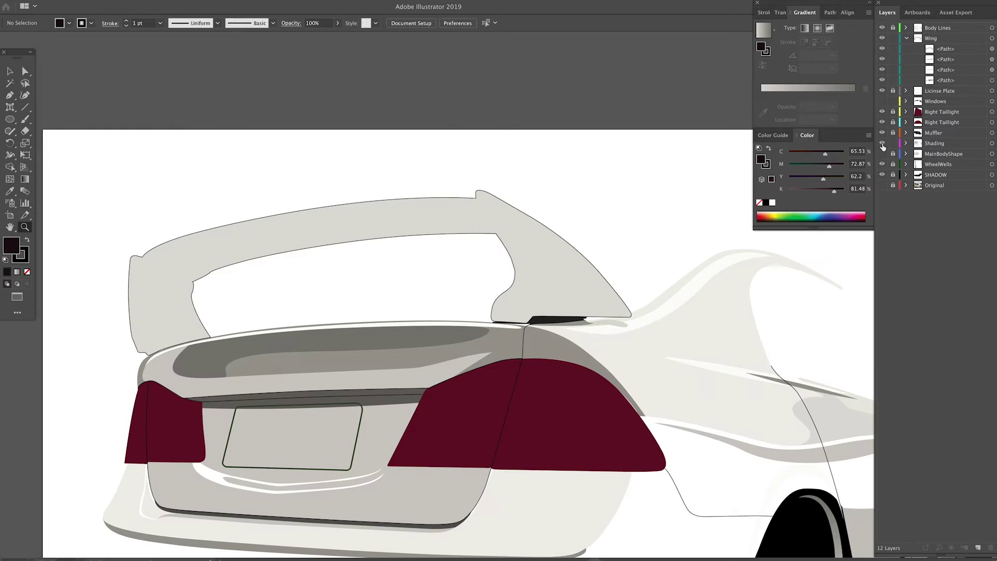
click(883, 176)
click(883, 176)
click(883, 186)
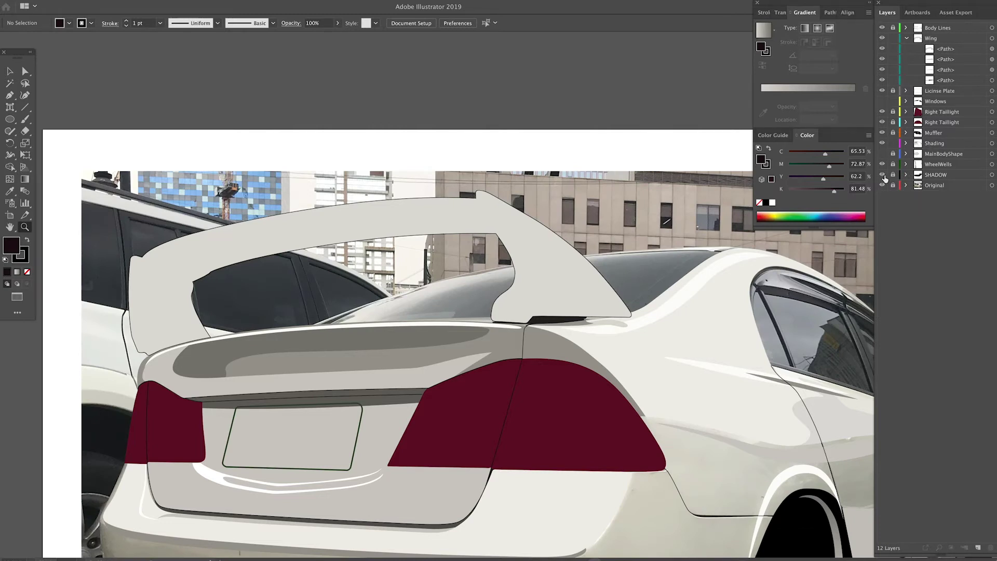
click(883, 176)
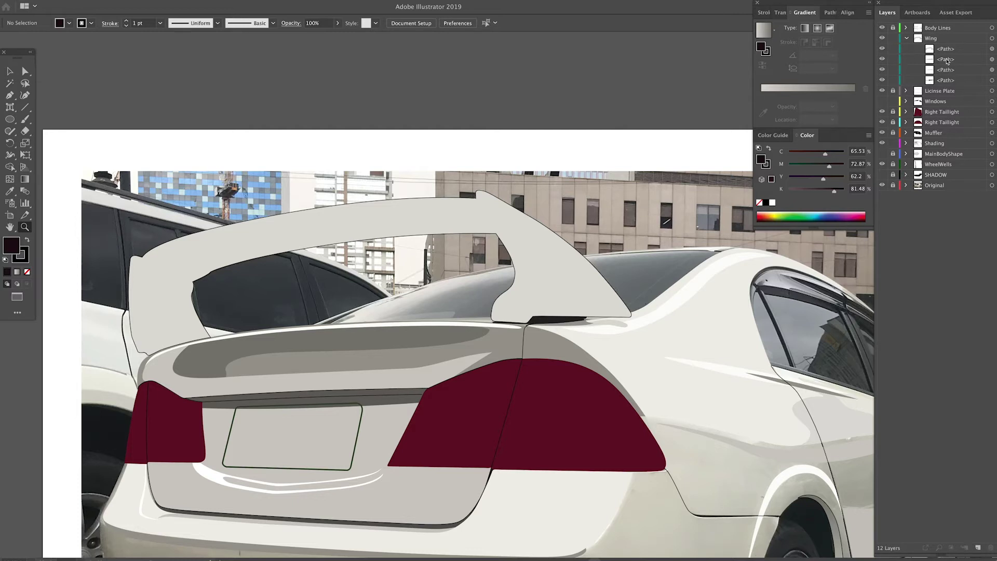
click(881, 49)
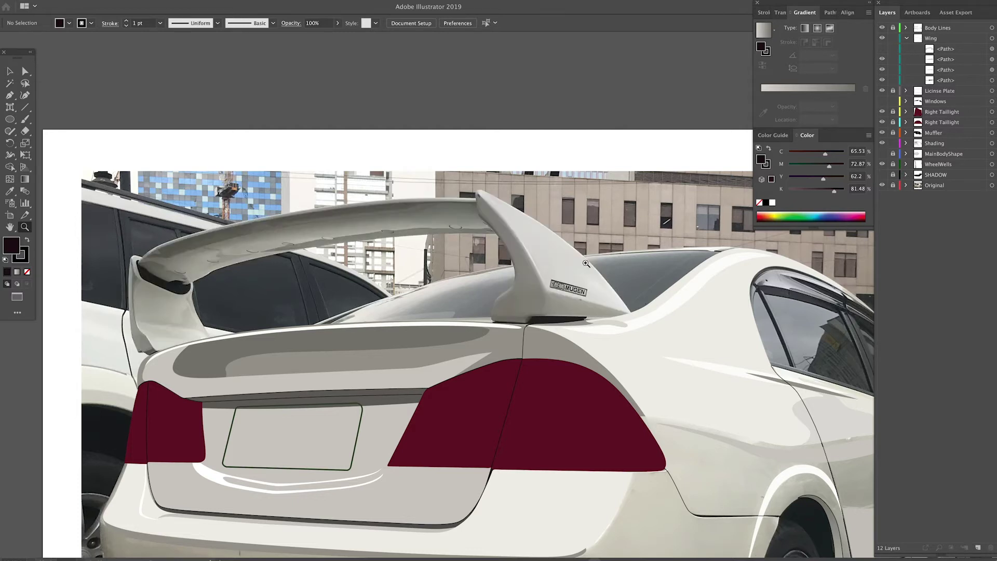
Start a pen path on the Wing layer at the lower inner corner of the right support's side face, below the MUGEN badge
click(562, 277)
click(511, 255)
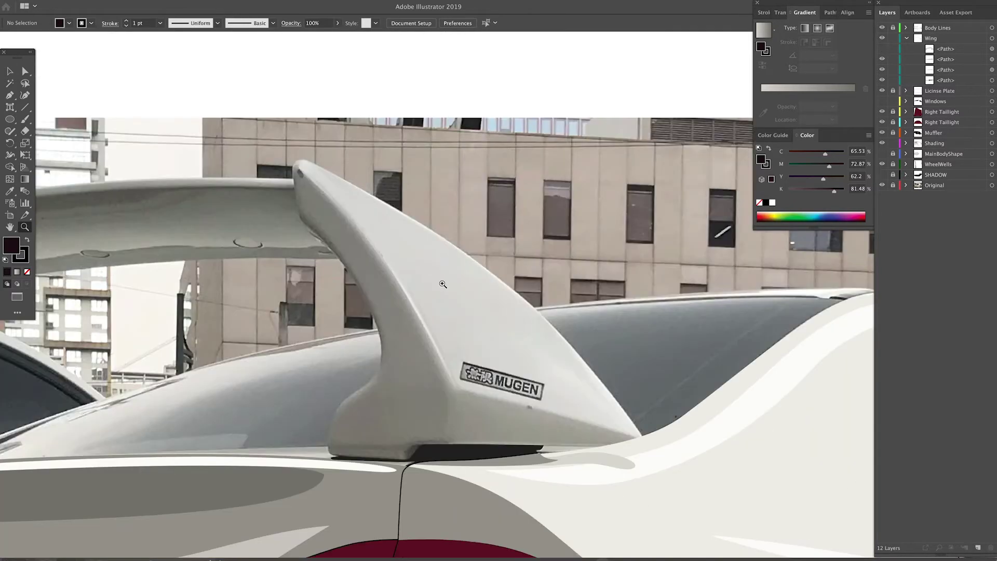
drag(442, 284, 462, 307)
click(463, 307)
click(493, 325)
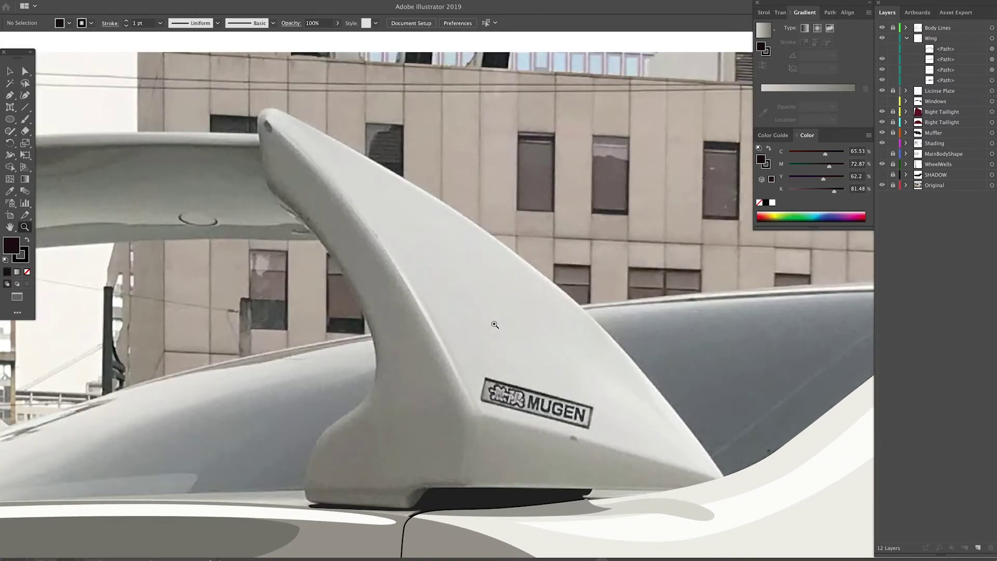
scroll(477, 322, up, 1)
scroll(478, 322, right, 1)
scroll(473, 329, up, 1)
scroll(472, 329, right, 1)
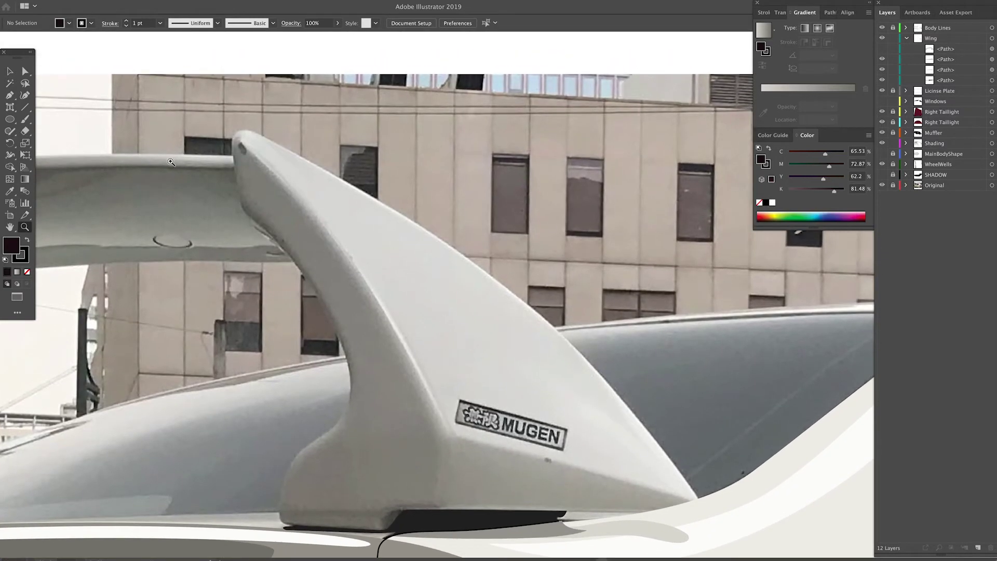
click(10, 95)
click(945, 40)
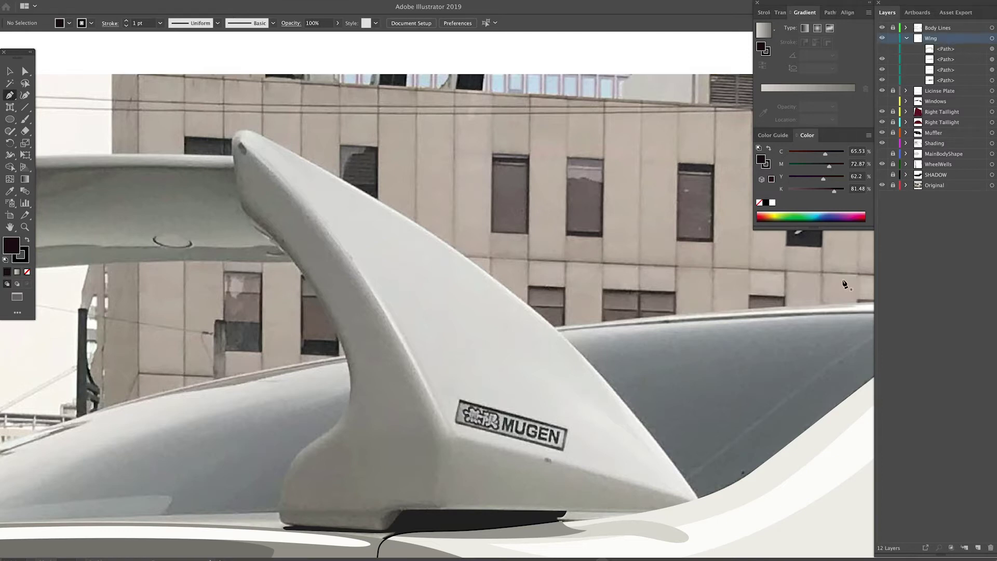
click(455, 436)
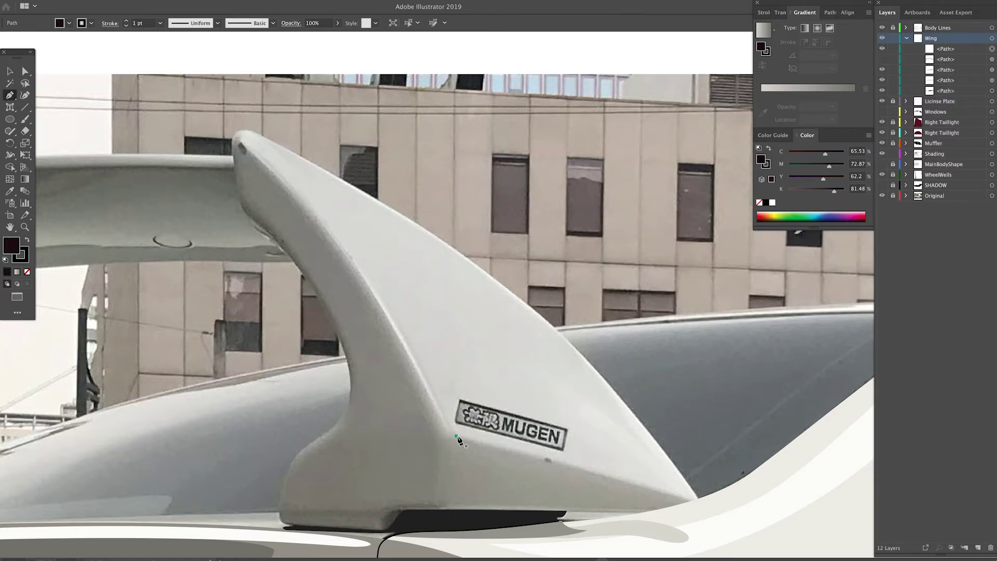
click(686, 500)
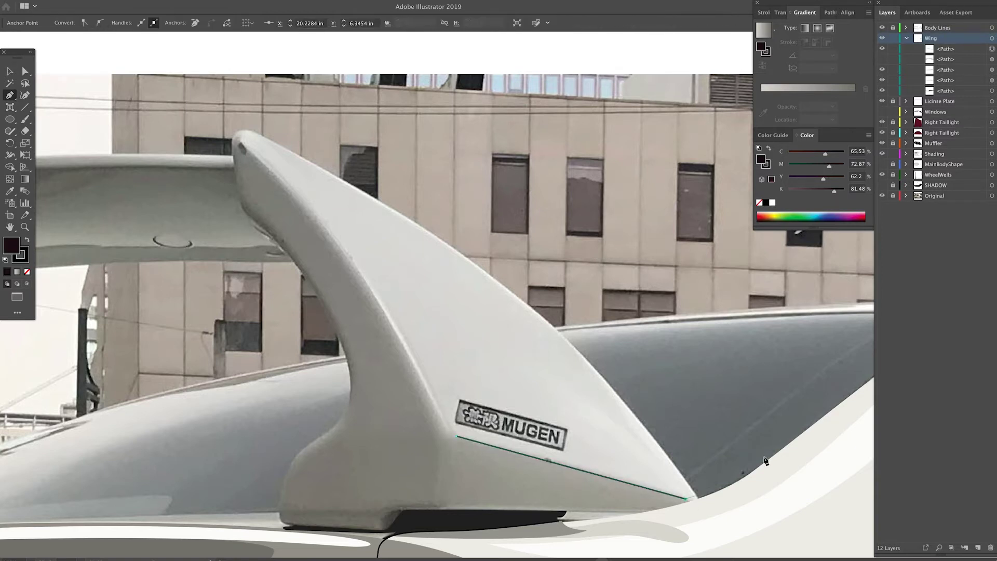
click(882, 154)
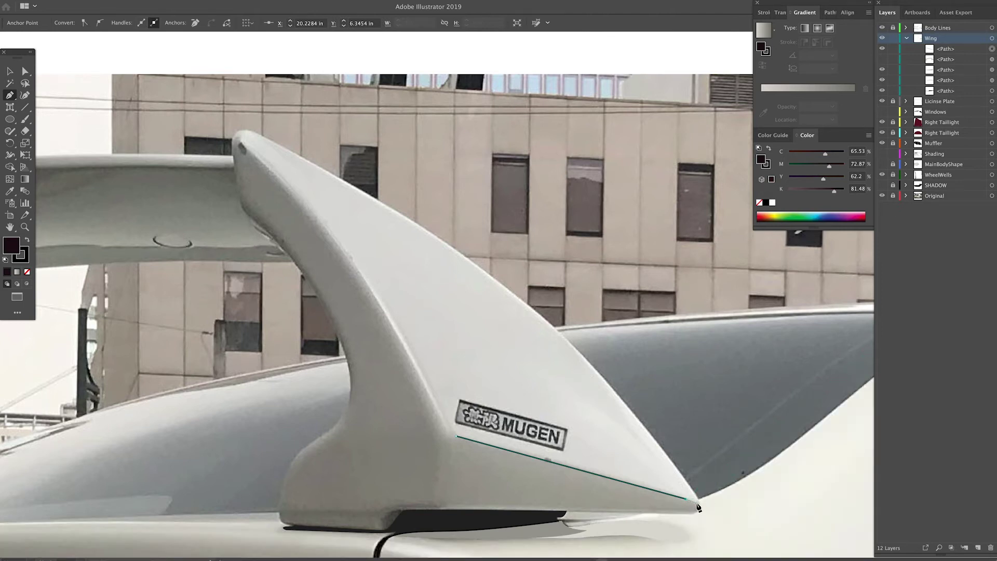
key(ctrl+z)
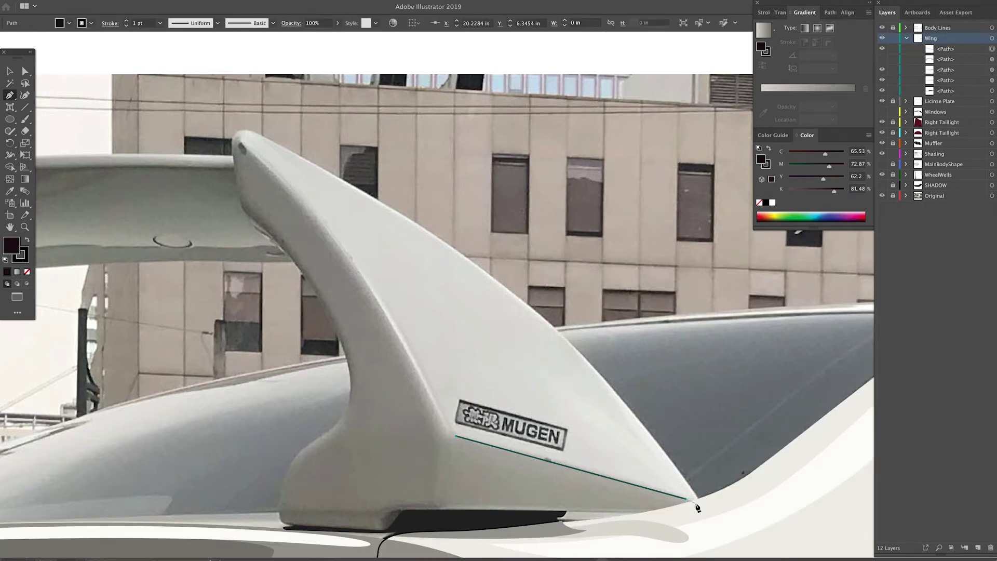
key(ctrl+z)
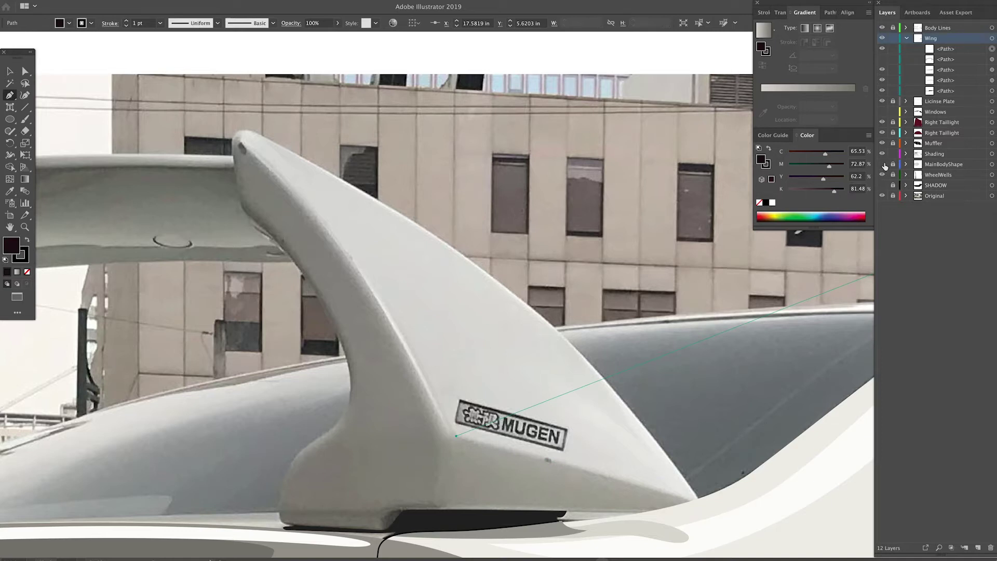
Hide the Shading layer and trace the side face's lower crease to the rear tip and up its outer edge
click(881, 175)
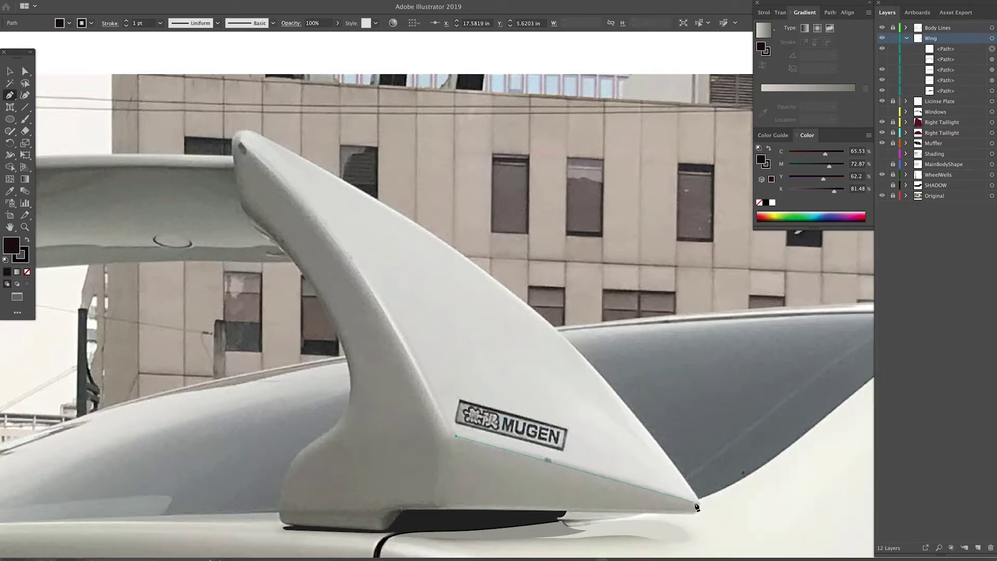
click(697, 502)
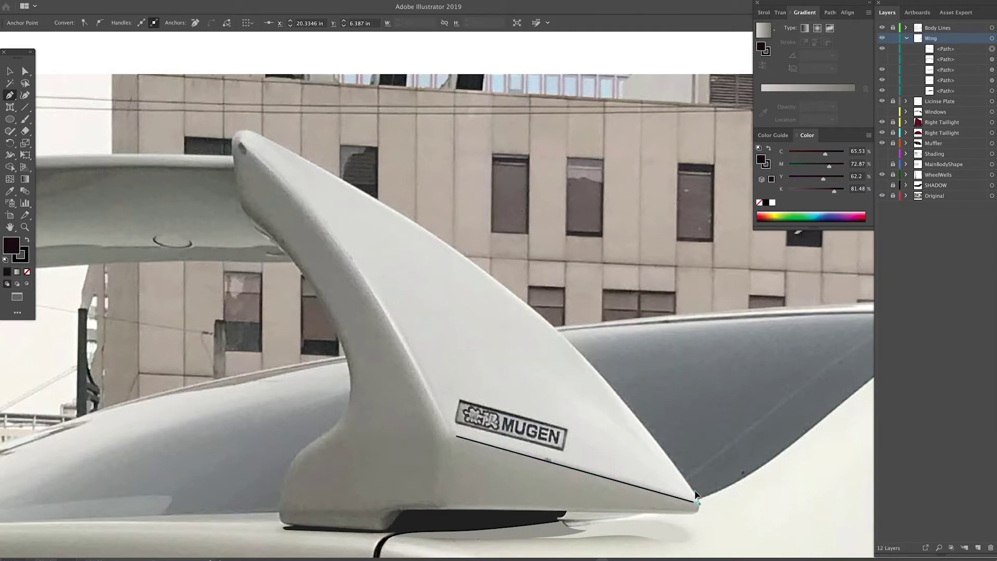
click(580, 354)
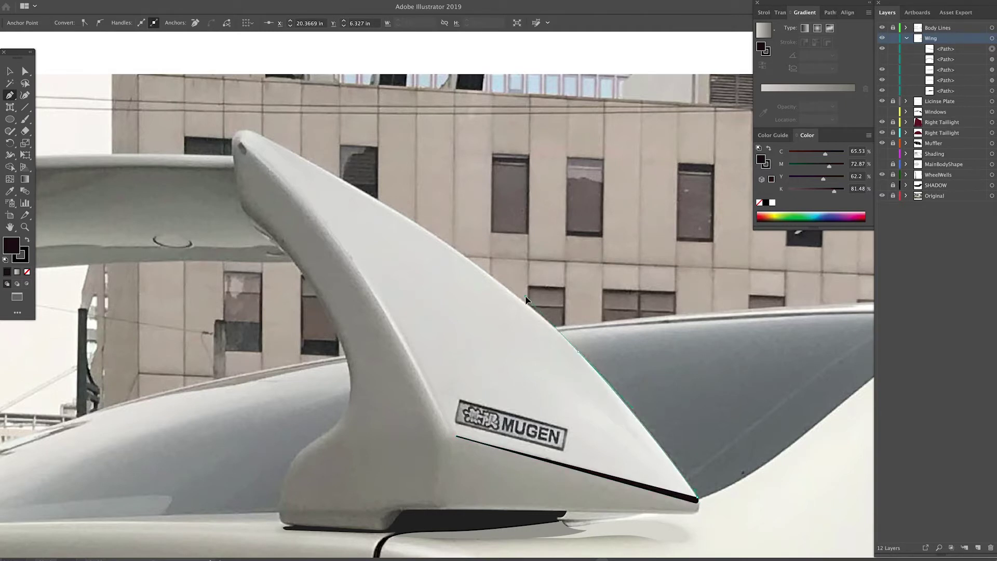
click(526, 300)
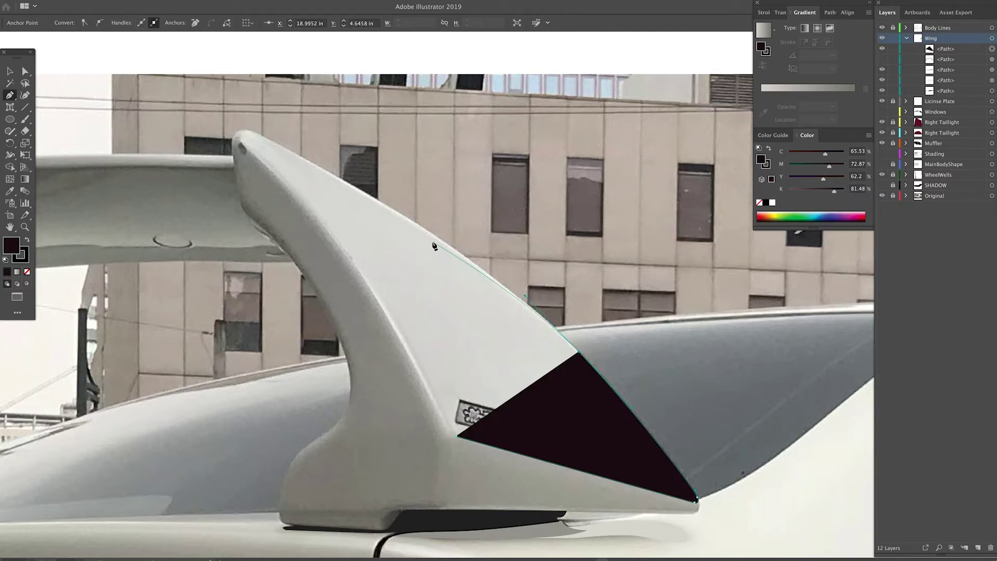
click(412, 222)
Trace around the support's peak and down the inner edge, close the side face and fill it with light grey sampled from the photo
drag(258, 136, 227, 121)
drag(254, 153, 262, 160)
key(/)
drag(359, 267, 392, 313)
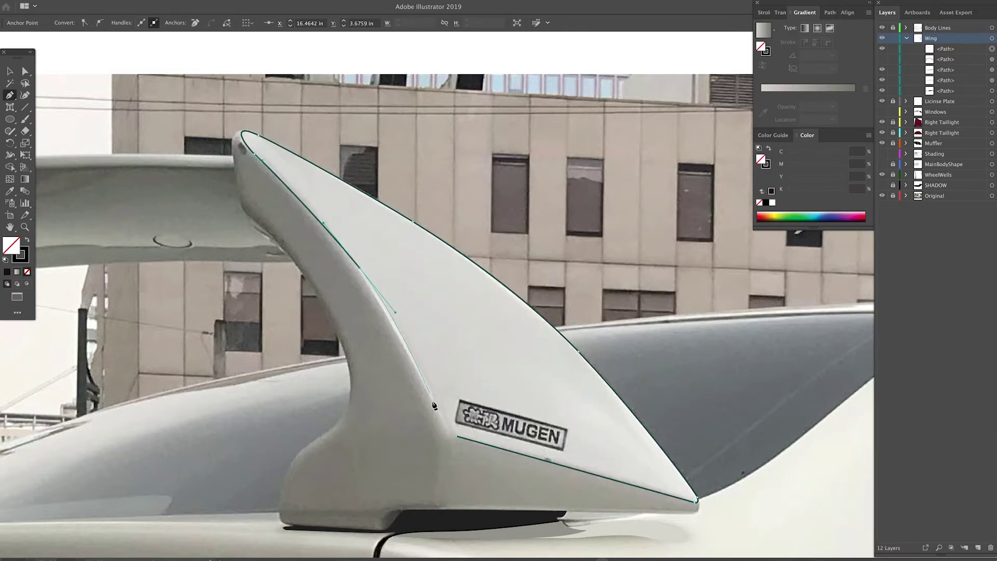
click(446, 427)
click(456, 436)
key(i)
click(533, 449)
Trace the narrow face below the support's crease as a closed shape and fill it with the mid grey sampled from the photo
mouse_move(454, 365)
mouse_down()
mouse_move(541, 423)
mouse_move(566, 339)
mouse_up()
key(p)
click(552, 483)
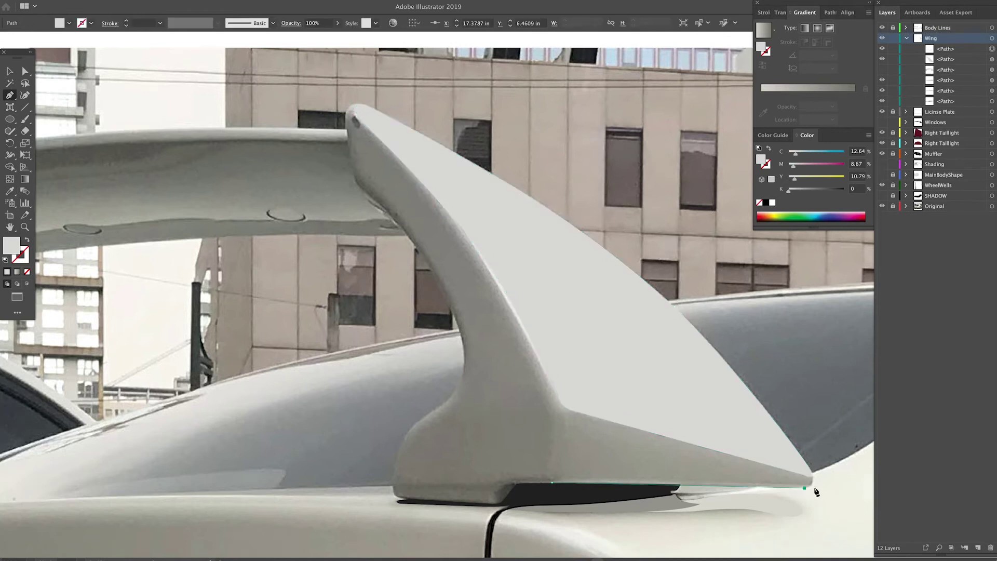
click(804, 487)
drag(811, 473, 804, 460)
click(560, 401)
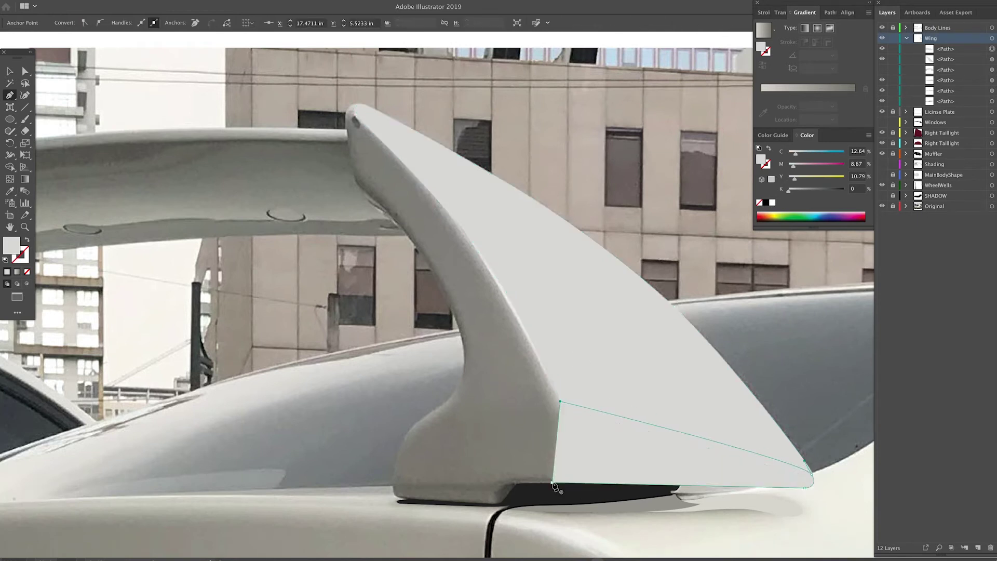
drag(552, 483, 541, 529)
click(27, 239)
key(i)
click(636, 441)
Begin the support's front face by tracing its base from the outer foot across to the corner of the narrow lower face
drag(524, 428, 552, 449)
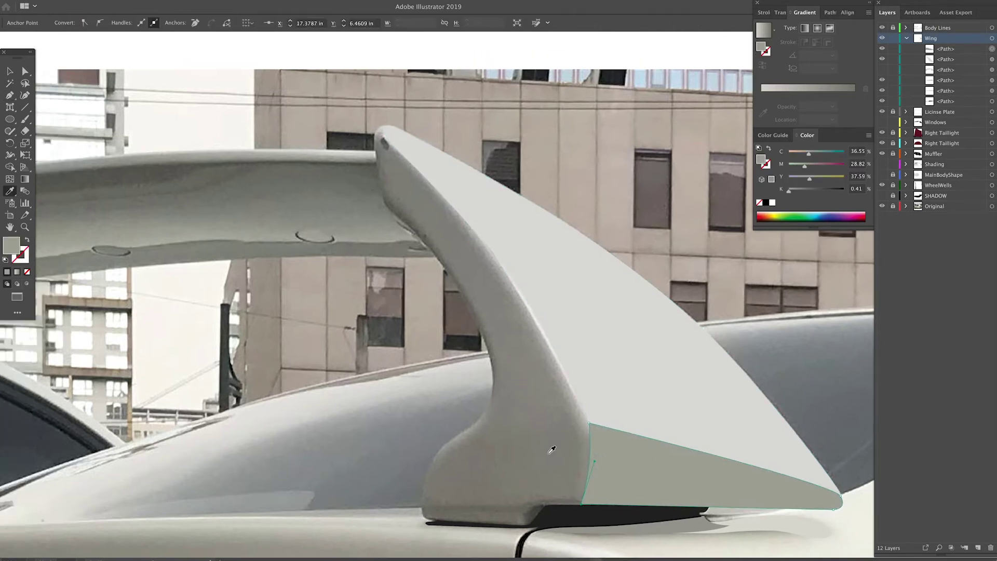
key(v)
key(p)
click(436, 519)
click(518, 525)
click(531, 523)
click(543, 507)
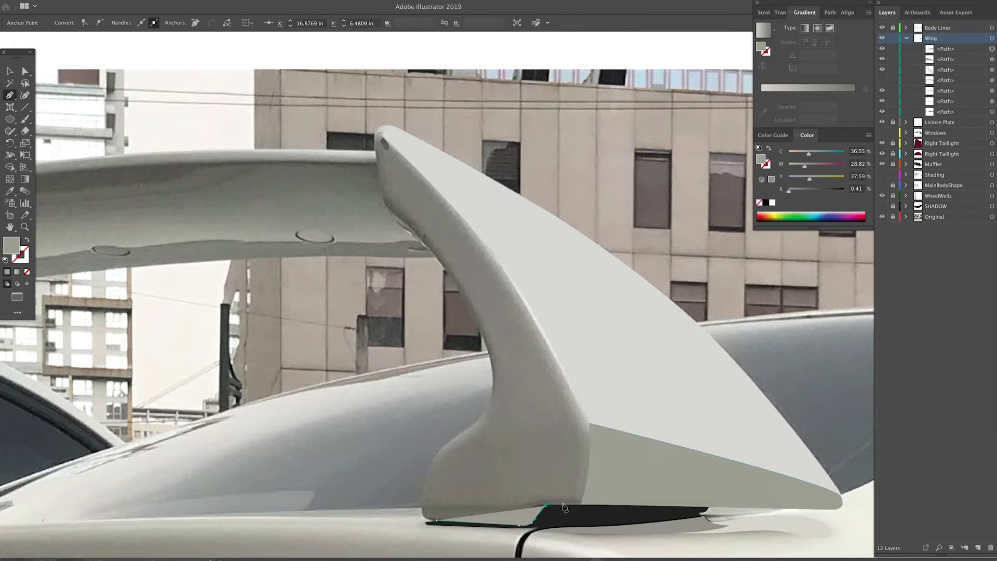
key(super+z)
click(545, 505)
click(581, 503)
click(581, 506)
Trace the front face's edge along the light side face up around the peak and remove the path's fill
drag(583, 387, 582, 383)
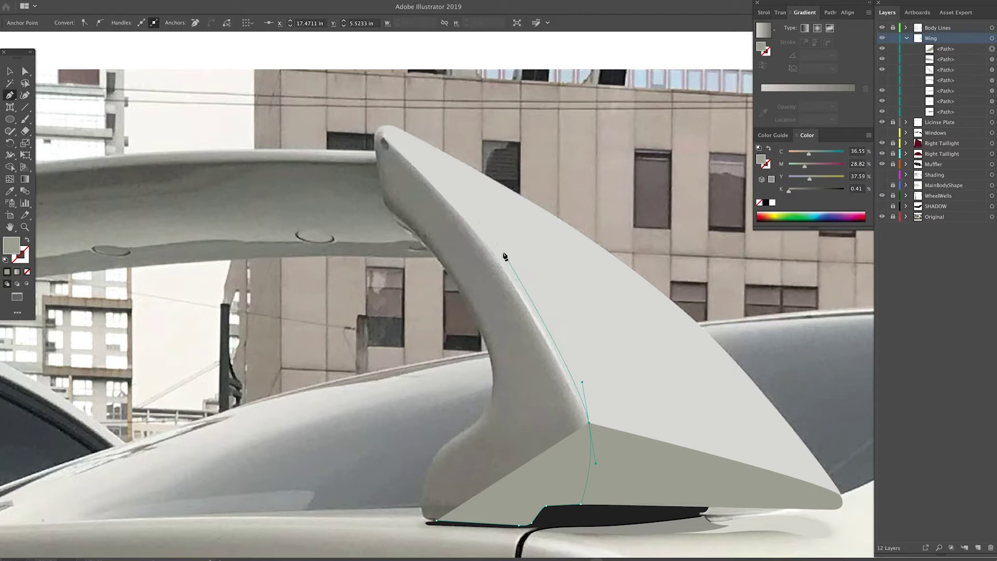
drag(503, 252, 476, 219)
drag(405, 132, 371, 141)
key(slash)
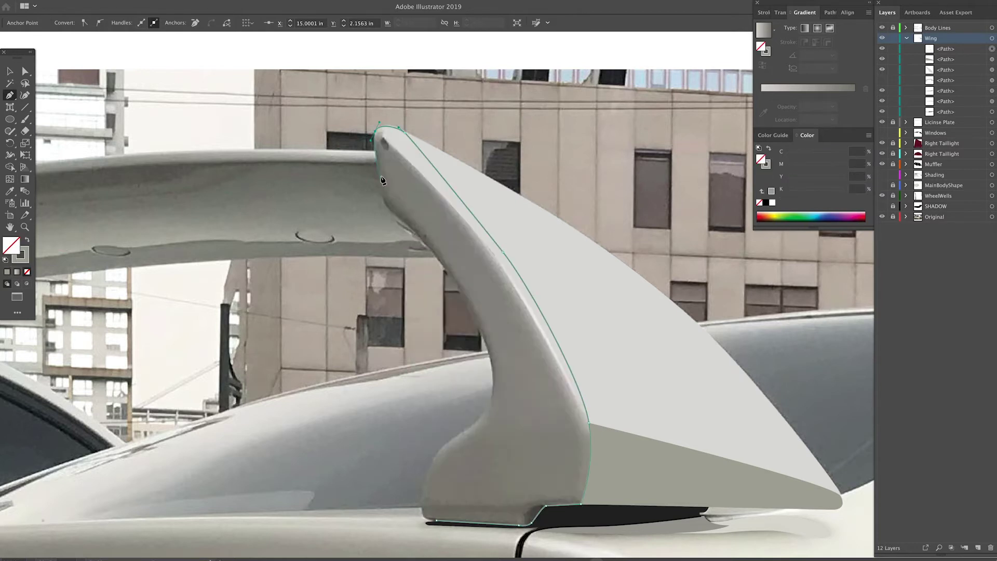
Trace the front face's curved outer edge down to the foot, close it and fill it with darker grey sampled from the photo
drag(383, 191, 412, 227)
drag(481, 326, 496, 358)
drag(475, 422, 451, 446)
drag(424, 489, 423, 517)
click(435, 521)
key(i)
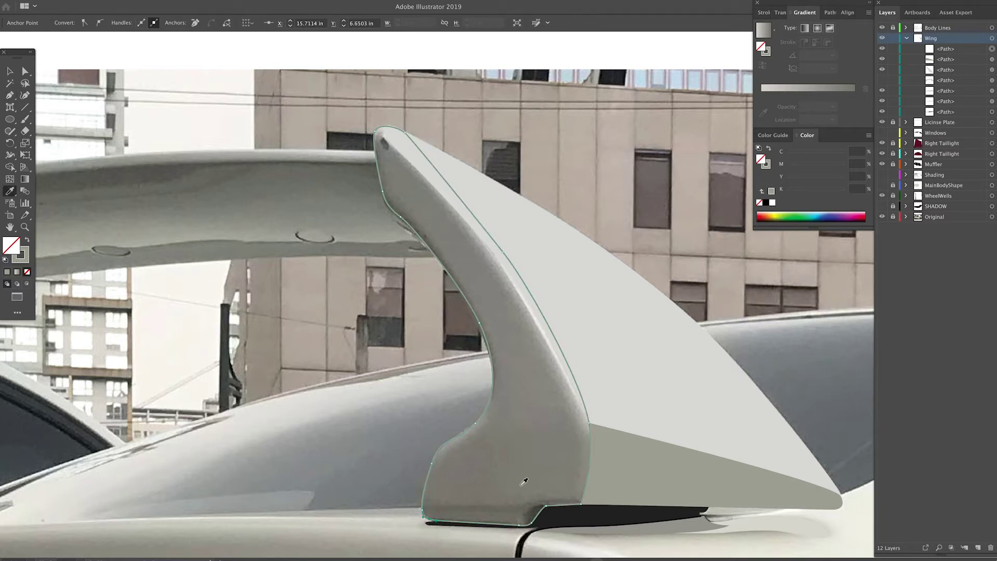
click(538, 460)
Arrange the dark front face path below the two lighter side face paths in the Wing layer and hide it
drag(954, 48, 944, 74)
mouse_move(944, 59)
mouse_down()
mouse_move(945, 75)
mouse_move(943, 48)
mouse_up()
click(943, 70)
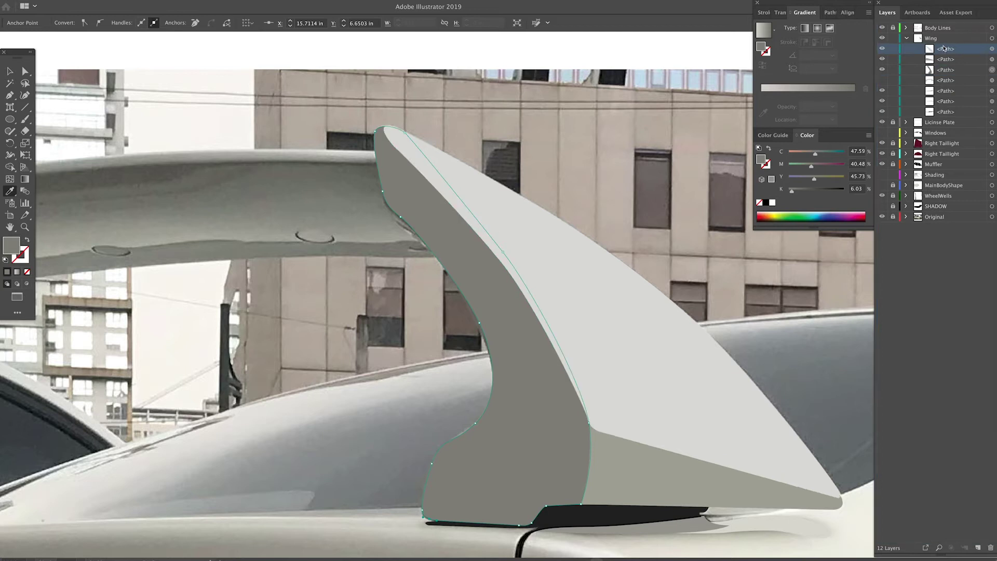
click(882, 69)
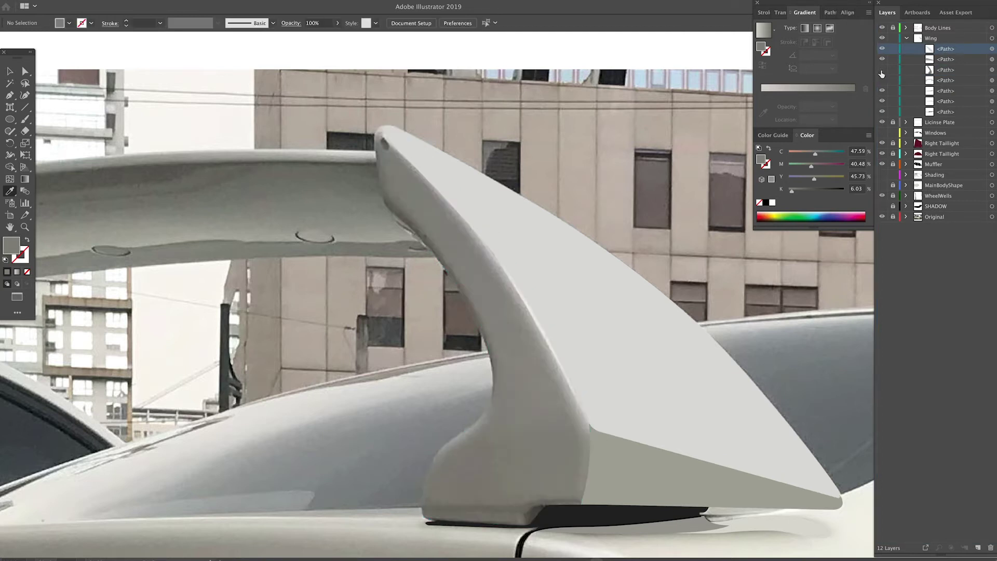
Trace the upper edge and underside of the shadow strip along the base of the support's front face
key(z)
double_click(512, 439)
key(p)
click(619, 210)
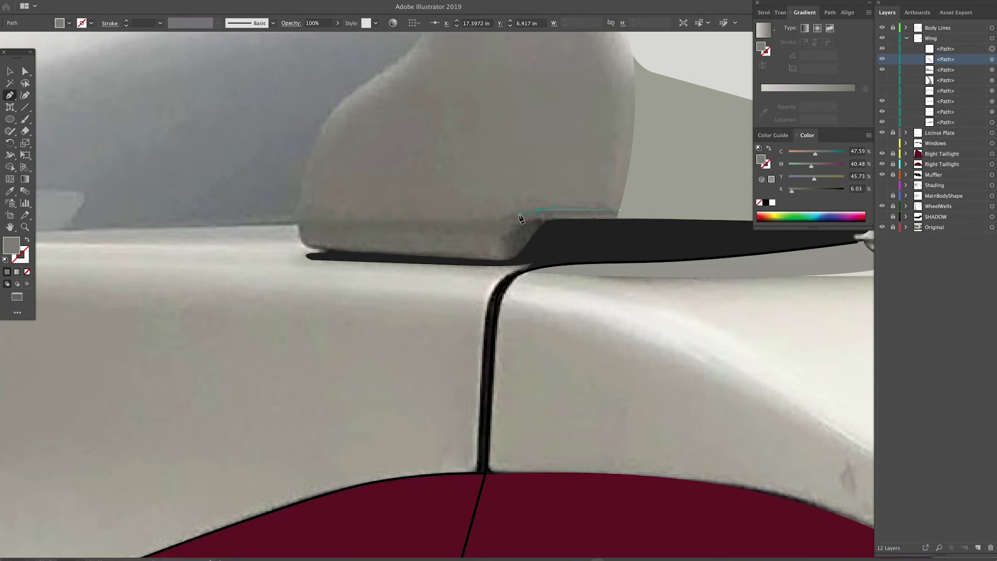
drag(521, 218, 512, 222)
click(304, 217)
drag(314, 245, 332, 250)
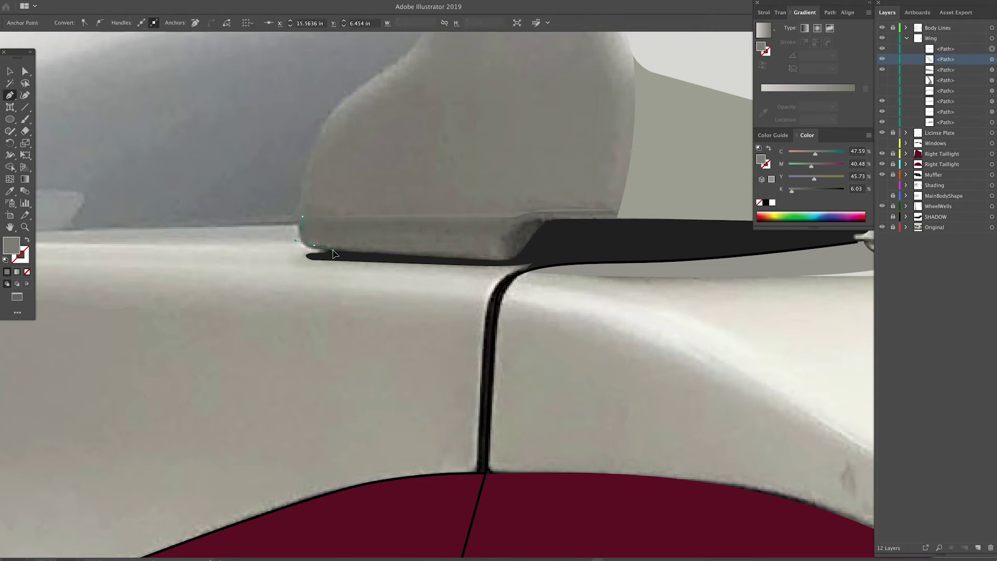
drag(453, 258, 520, 255)
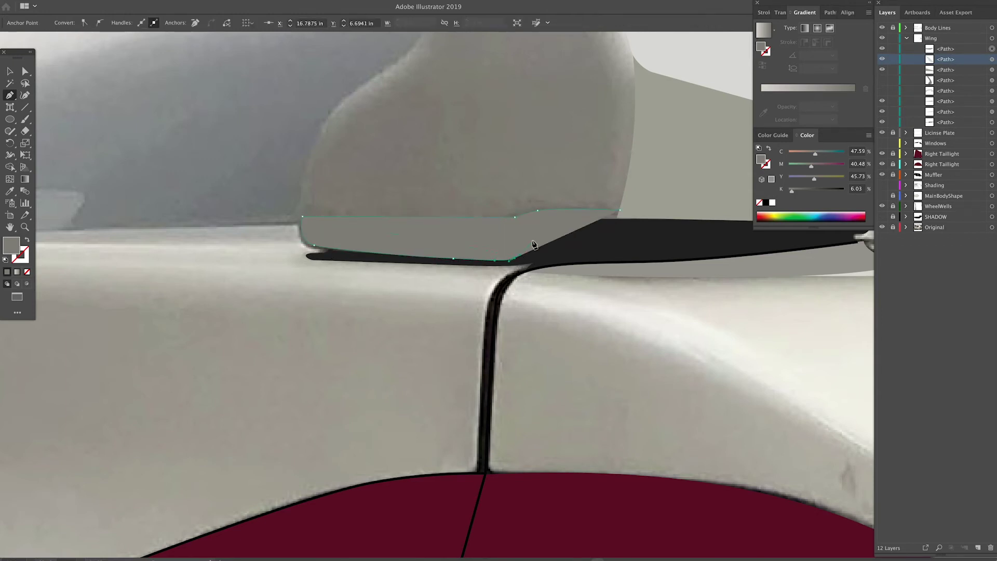
Close the shadow strip along the black gap without a fill, and fill it with dark grey sampled from the photo
key(shift+x)
click(532, 237)
click(556, 219)
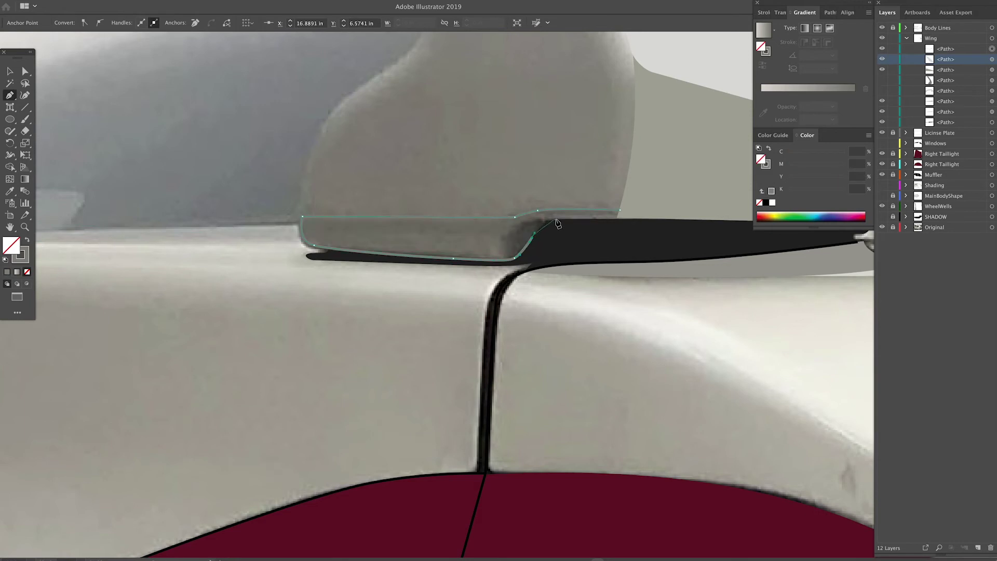
click(618, 217)
click(620, 210)
key(i)
click(394, 236)
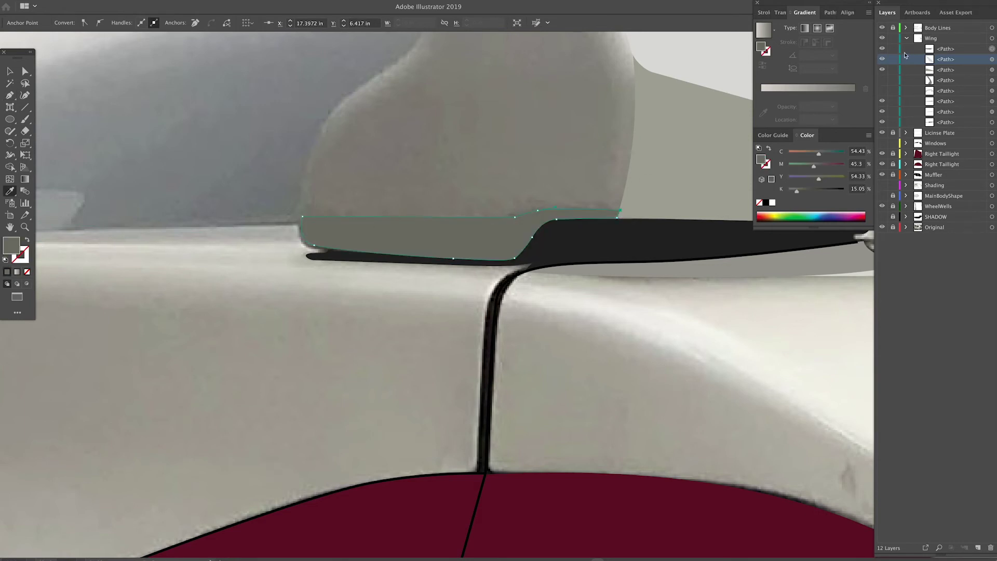
Hide the shadow strip and trace a small closed shape over the dark corner where the support's foot meets the black gap
click(883, 49)
key(p)
click(553, 220)
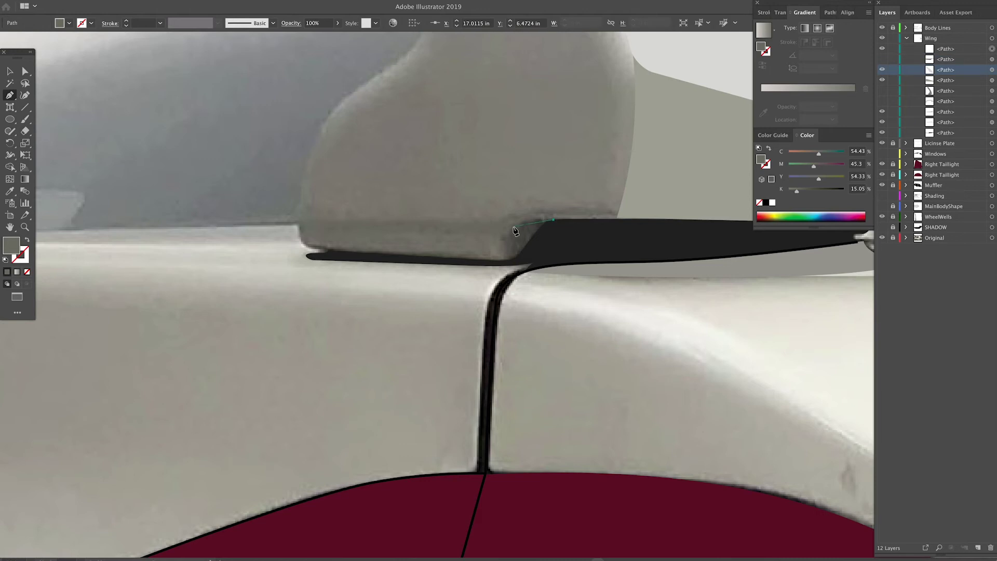
drag(513, 226, 541, 247)
click(552, 220)
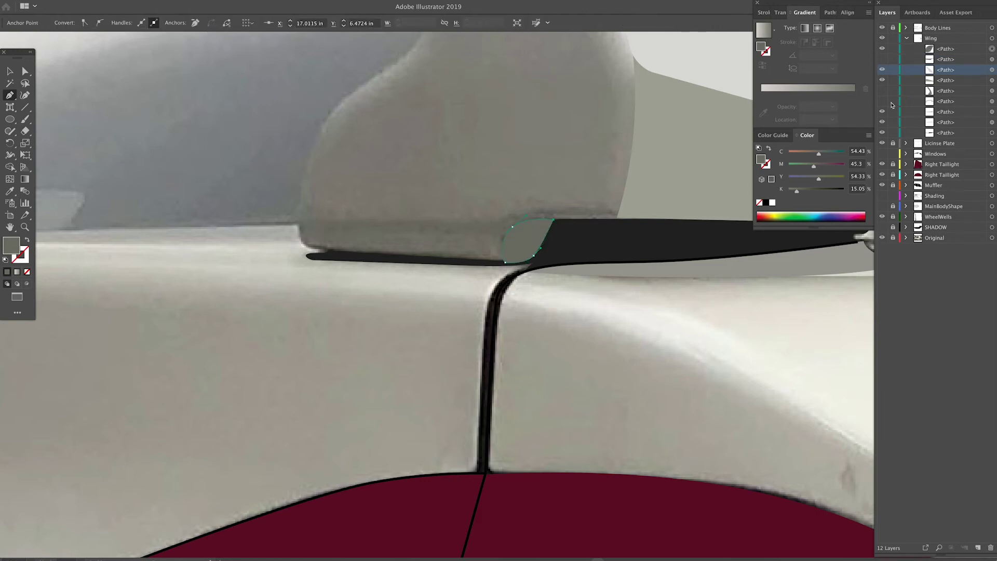
Move the small corner shape to the bottom of the Wing layer and set its black value to 44%
drag(948, 49, 941, 129)
key(super+shift+bracketleft)
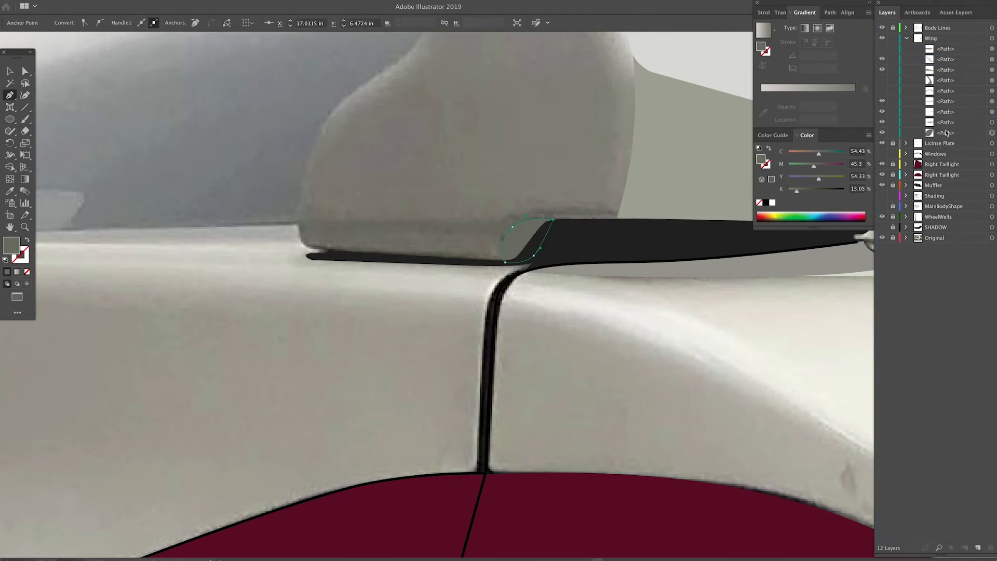
drag(797, 190, 808, 190)
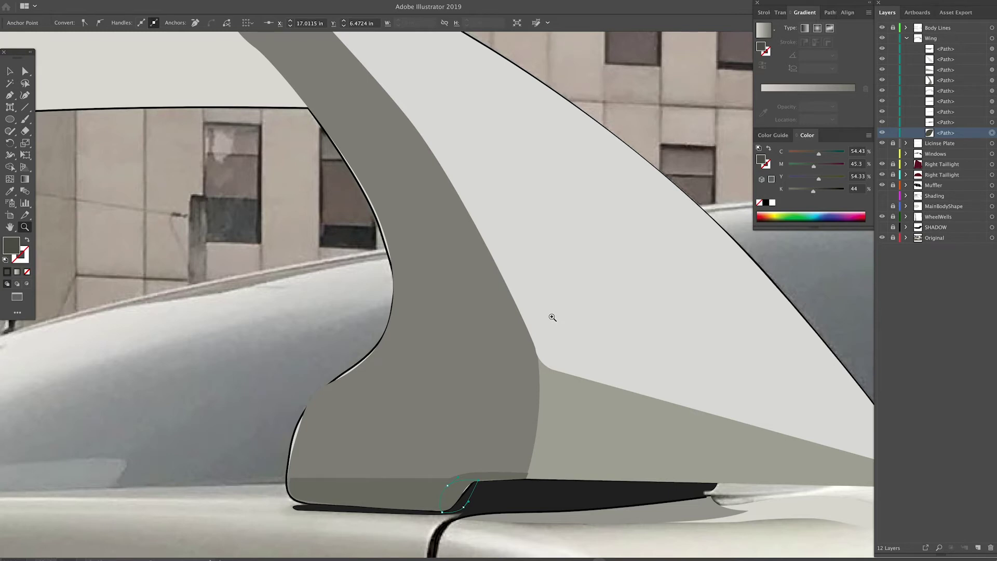
Adjust the anchors and handles on the front face's outer edge to follow the black outline around the support's foot
click(332, 409)
key(a)
click(351, 418)
click(438, 269)
click(405, 313)
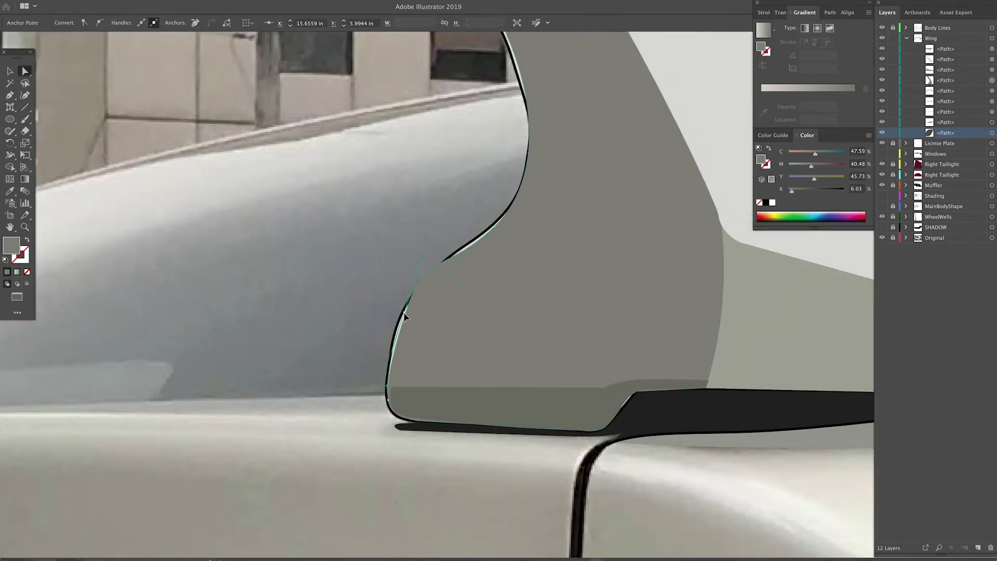
drag(404, 314, 405, 315)
drag(447, 271, 423, 260)
drag(405, 314, 403, 313)
drag(385, 370, 389, 350)
drag(389, 350, 391, 343)
drag(467, 260, 470, 251)
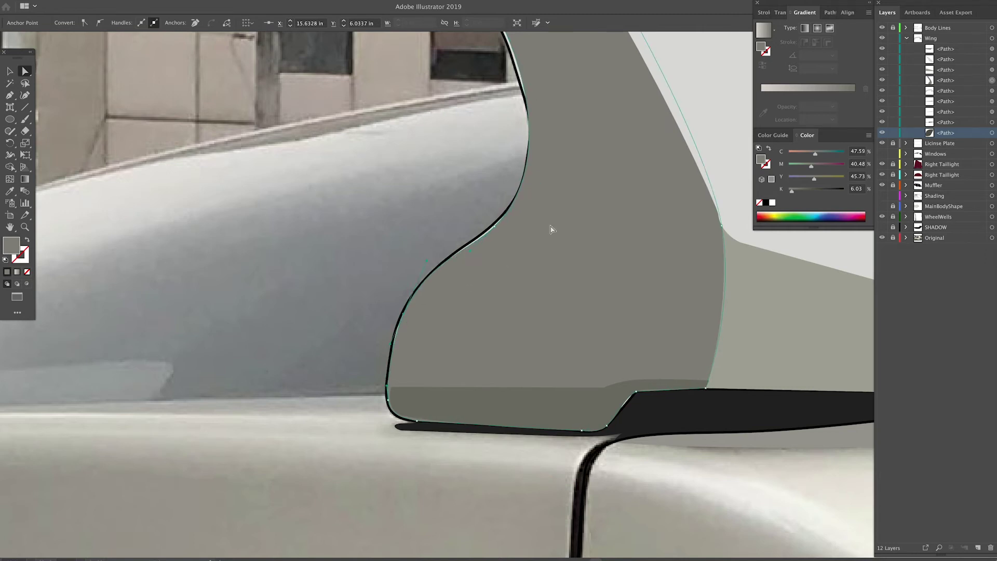
Adjust the anchors and handles on the front face's outer edge to match the black outline along the upper curve
scroll(551, 229, up, 5)
click(495, 226)
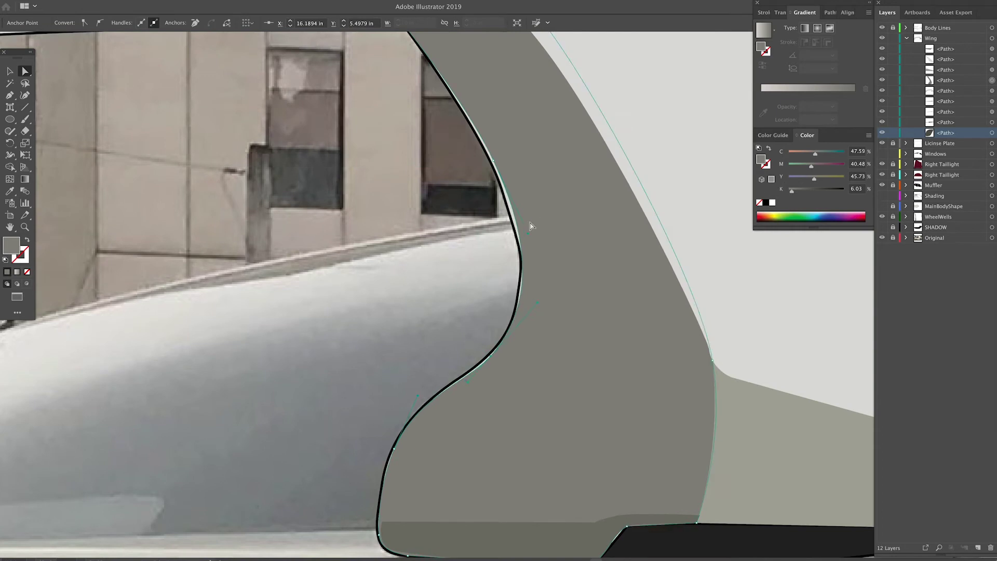
drag(493, 160, 491, 161)
drag(530, 193, 675, 486)
click(483, 242)
drag(387, 242, 691, 285)
key(z)
drag(607, 306, 415, 282)
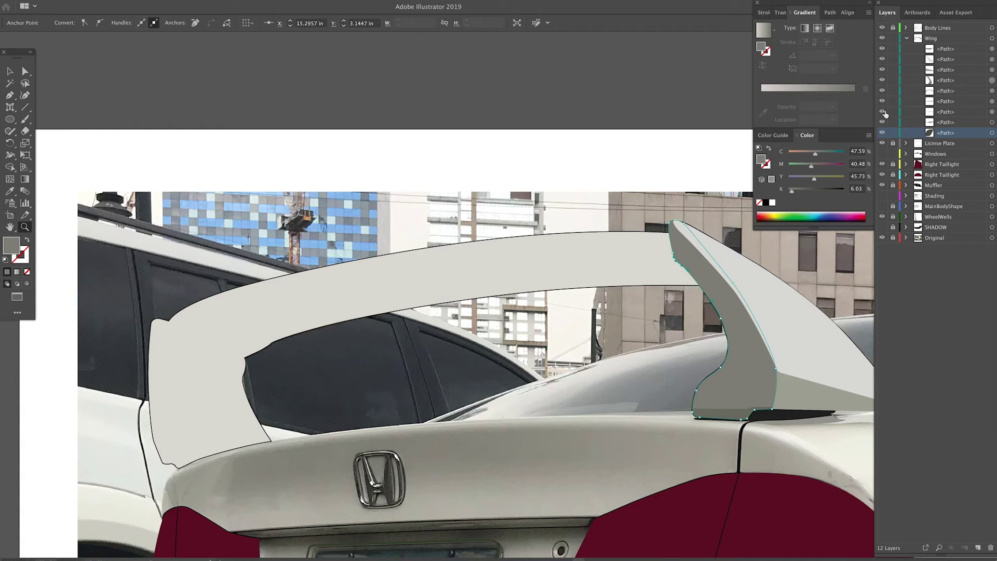
Rename the large wing shape's path as Main Wing and hide it to expose the photo underneath
click(881, 39)
click(881, 39)
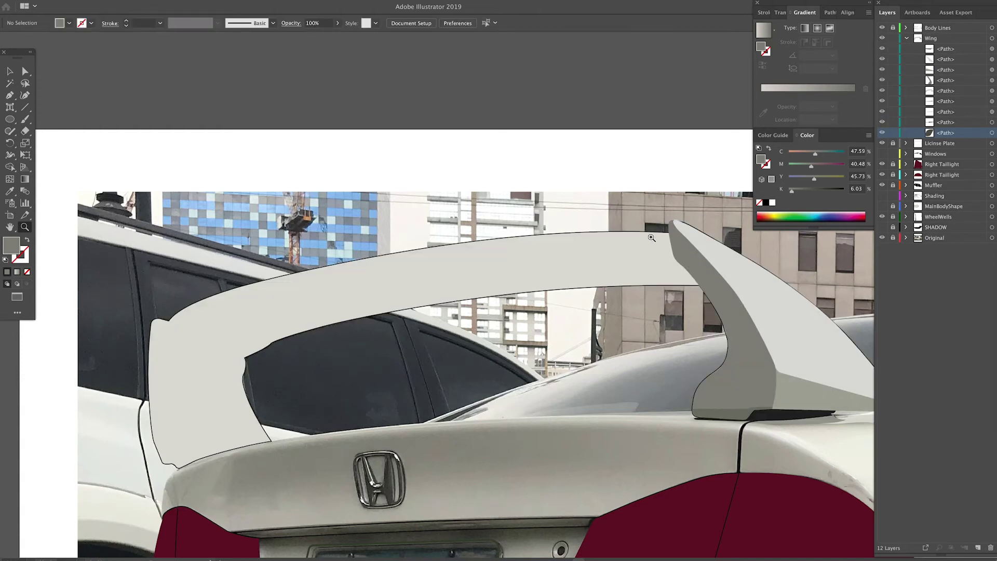
key(v)
click(592, 247)
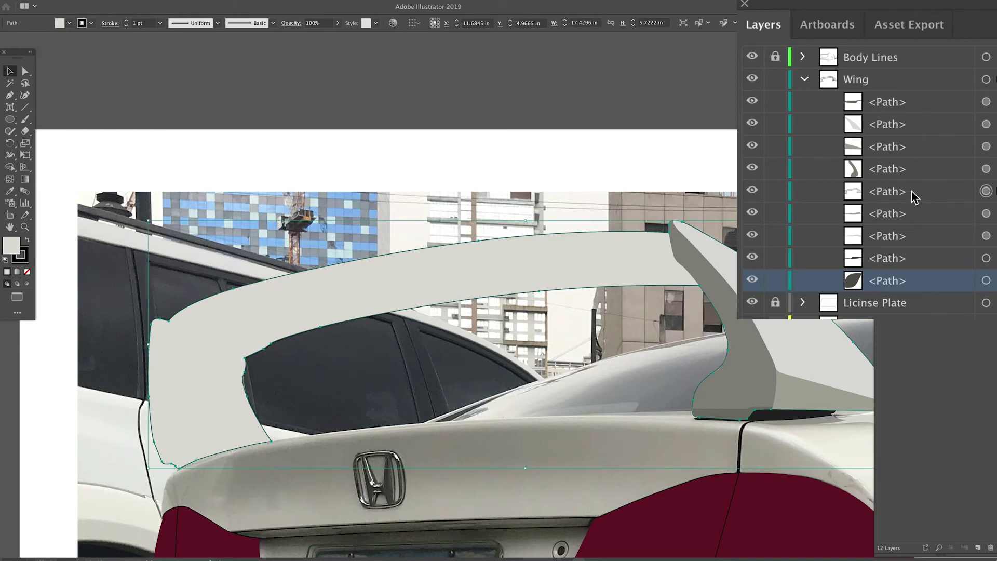
double_click(889, 191)
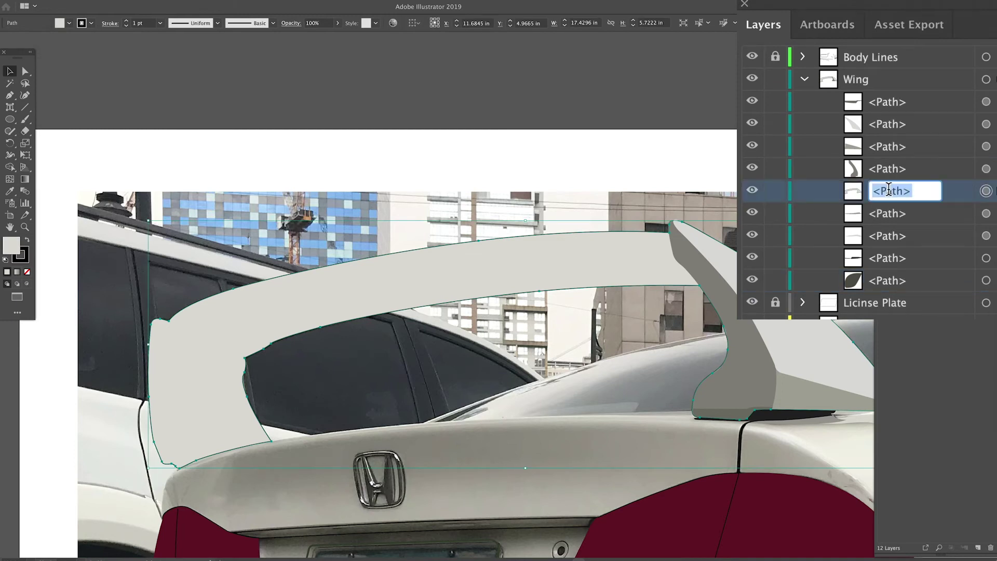
text(Main Wing)
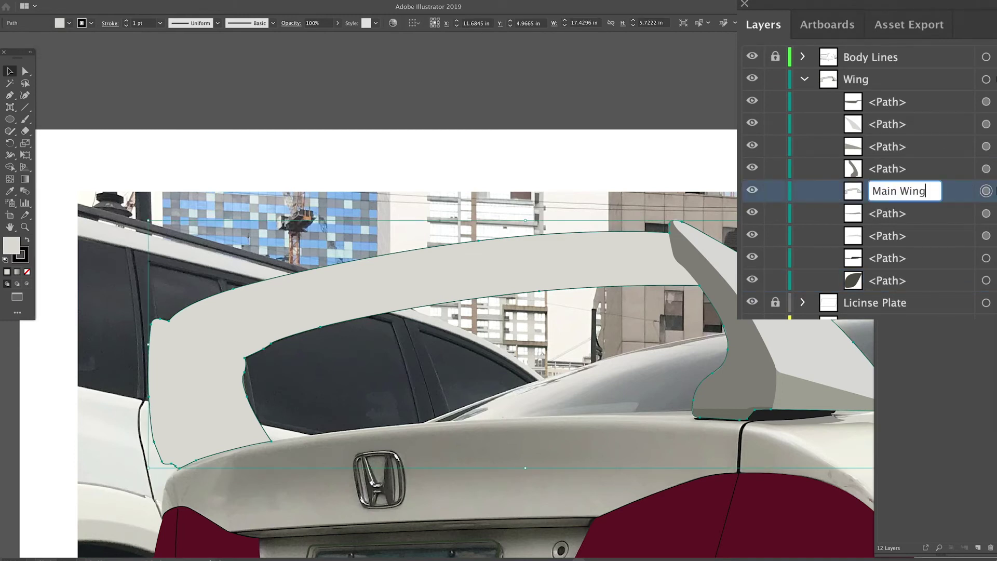
key(Return)
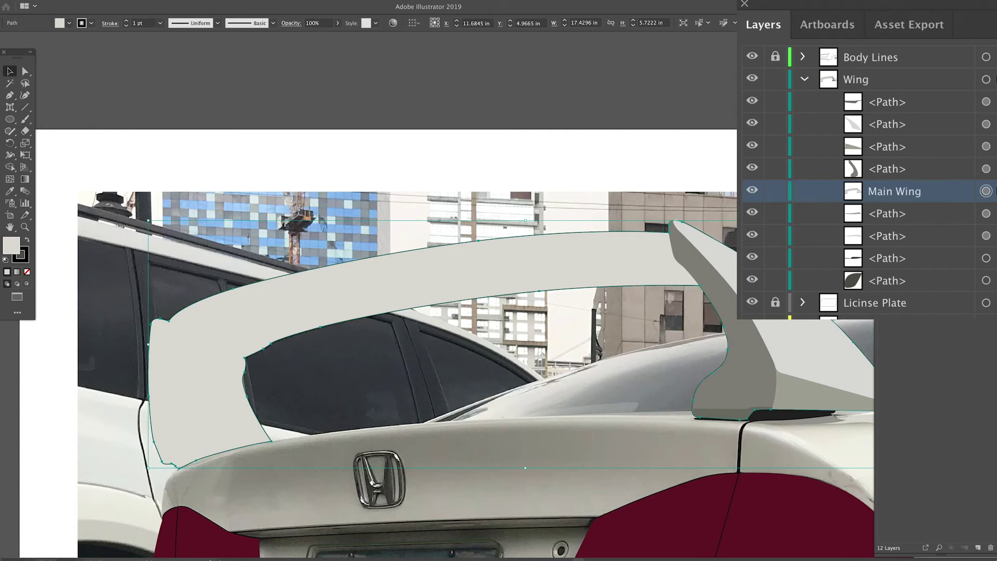
click(757, 191)
click(757, 192)
click(757, 192)
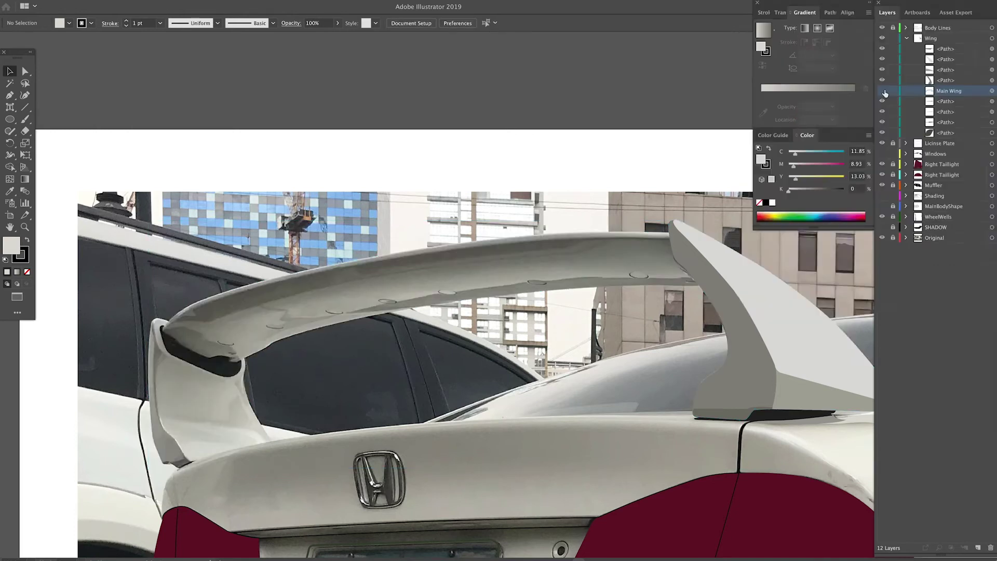
Trace the upper edge of the shadow strip along the wing blade's lower rim as far as the right support
key(z)
click(436, 295)
click(435, 294)
key(space)
drag(448, 307, 192, 311)
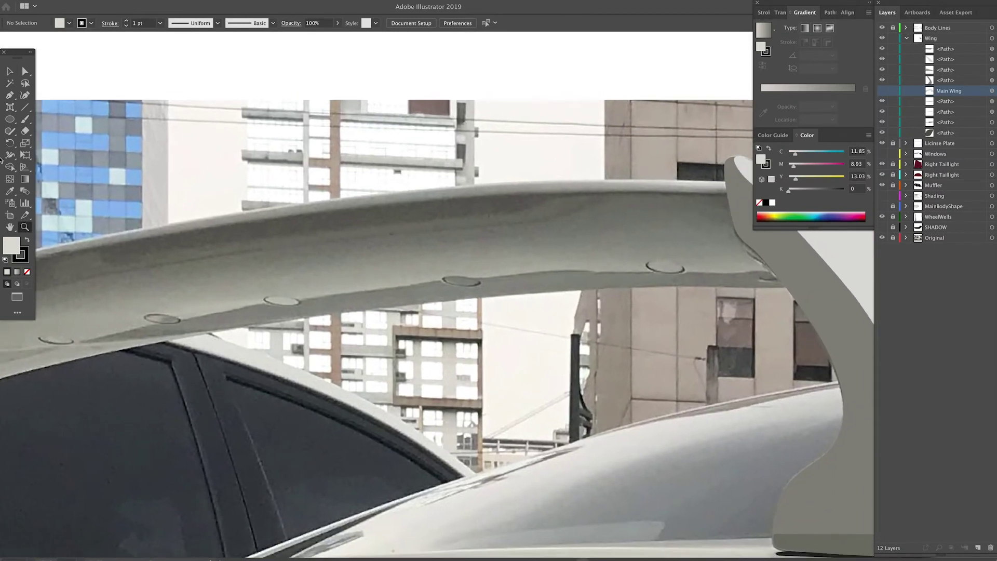
click(9, 96)
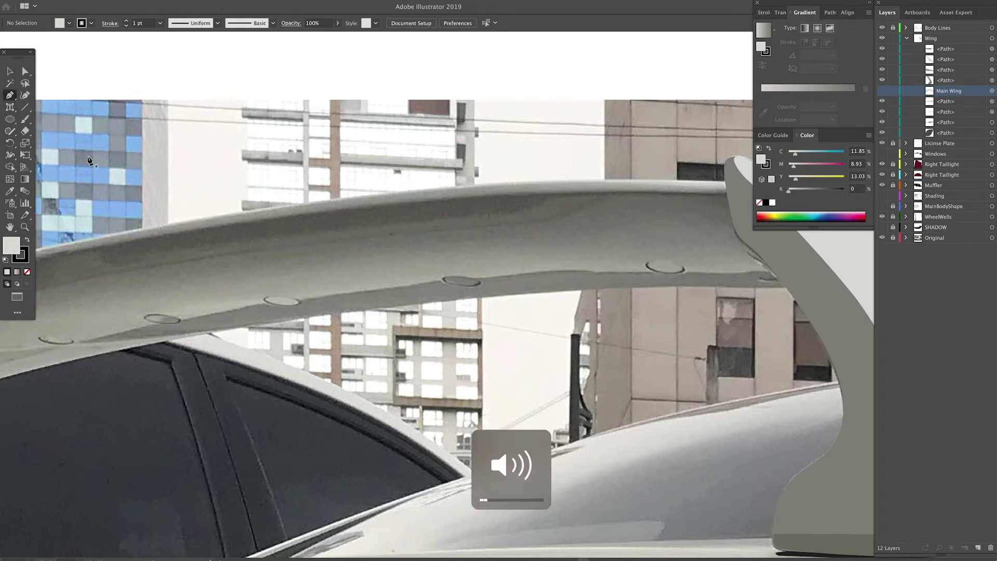
click(77, 341)
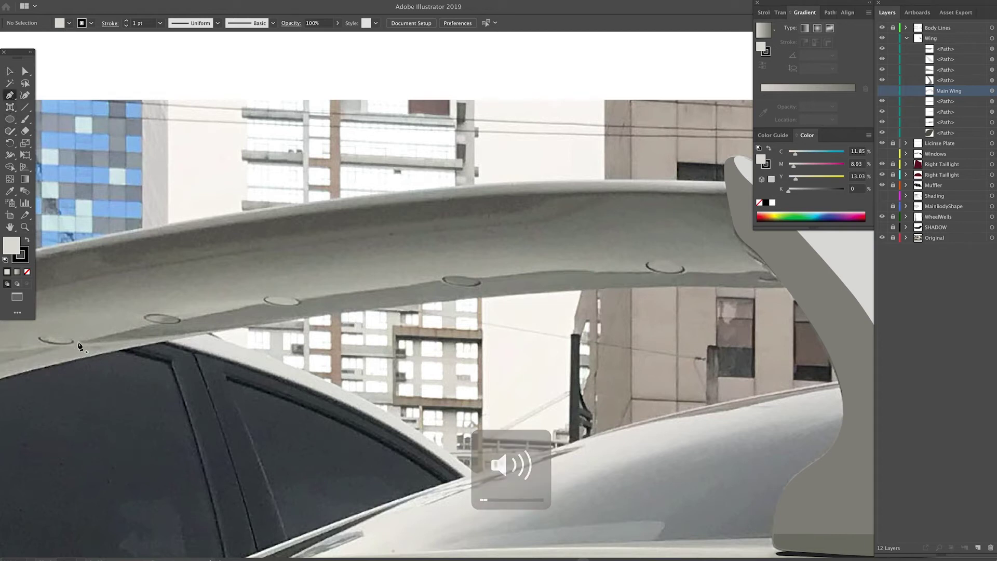
click(414, 284)
click(538, 267)
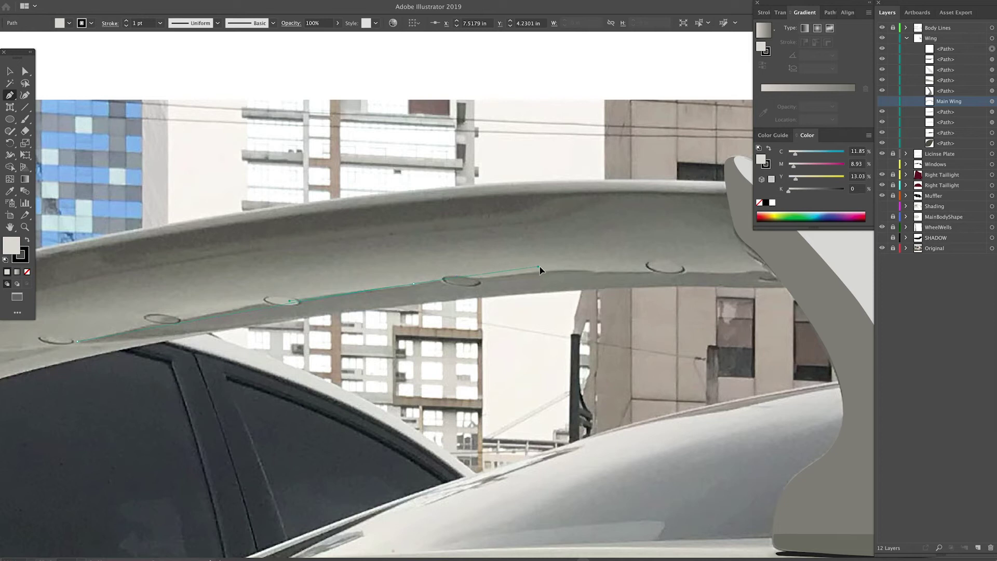
click(566, 269)
click(637, 271)
click(773, 272)
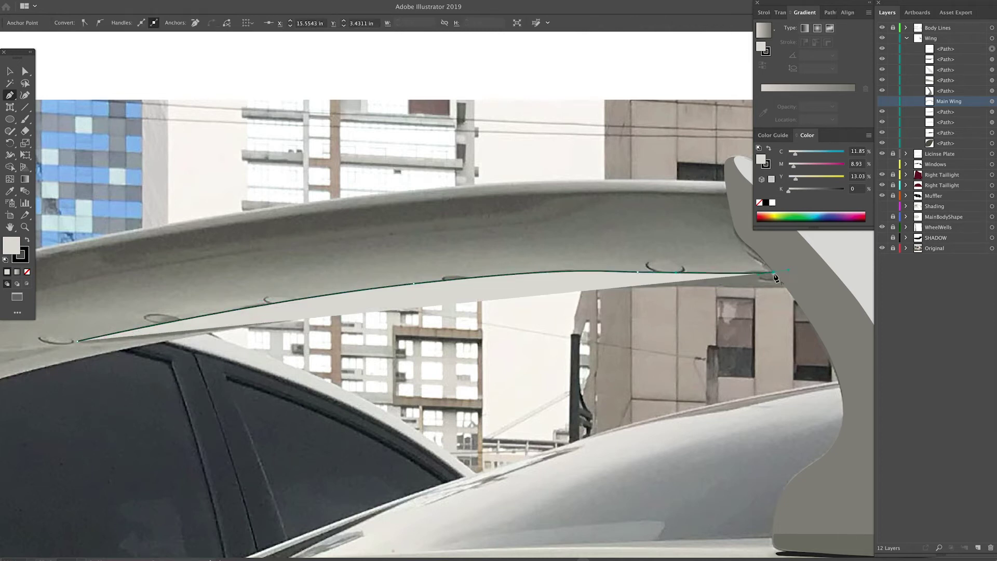
Trace the strip's lower edge back along the blade's rim without a fill and close the shape
click(786, 286)
click(27, 271)
drag(592, 288, 523, 292)
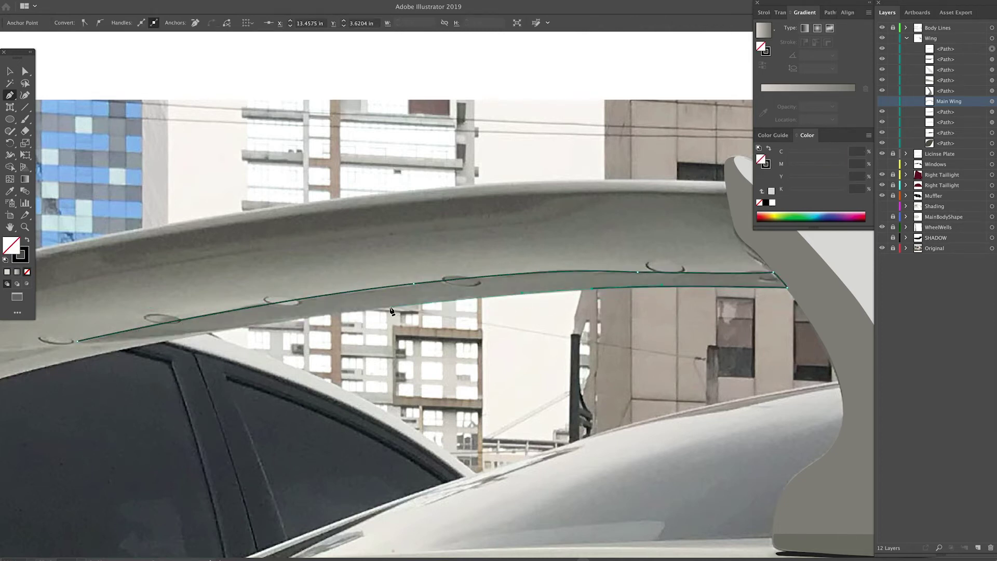
drag(430, 302, 390, 307)
mouse_move(78, 342)
mouse_down()
mouse_move(52, 330)
mouse_move(245, 259)
mouse_up()
Fill the closed shadow strip with dark grey, about C 61, M 52, Y 54, K 24, without a stroke
click(27, 240)
double_click(11, 246)
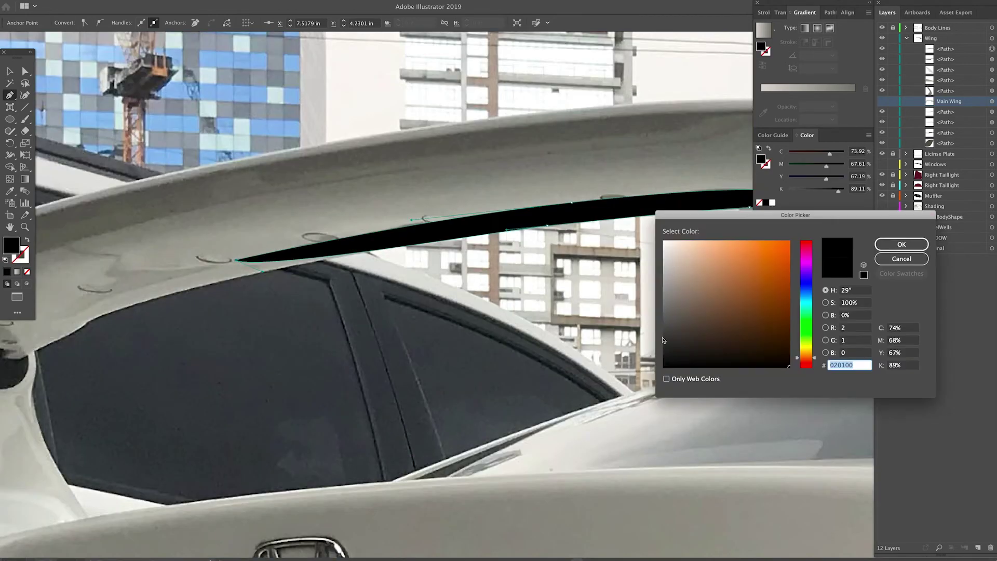
click(664, 330)
click(901, 244)
double_click(12, 246)
click(670, 322)
click(901, 245)
Trace the lower edge of a broad shading band on the blade's underside from the left recess to the right support
drag(588, 199, 406, 317)
click(702, 234)
drag(412, 271, 541, 294)
drag(541, 295, 429, 270)
key(p)
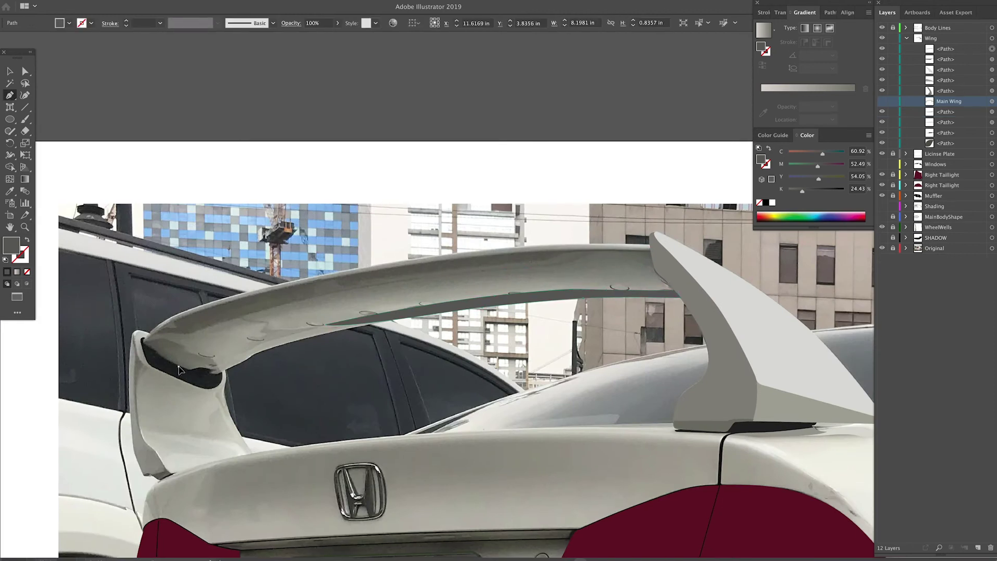
click(178, 366)
drag(206, 338, 234, 324)
click(385, 289)
click(584, 274)
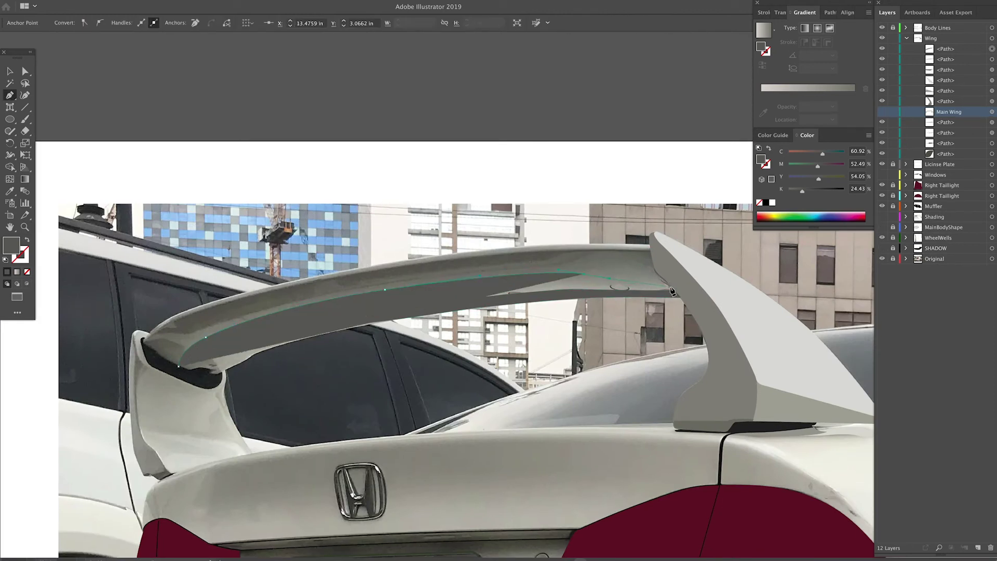
drag(671, 286, 702, 285)
Close the broad shading band up the right support, along the blade's upper edge and around its left end
click(658, 275)
click(649, 253)
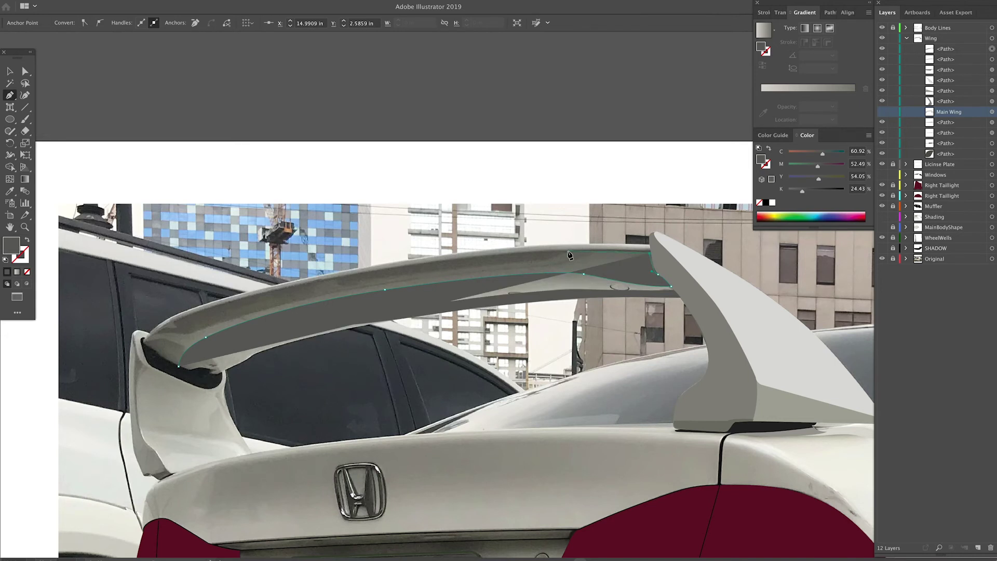
drag(567, 251, 518, 253)
click(251, 292)
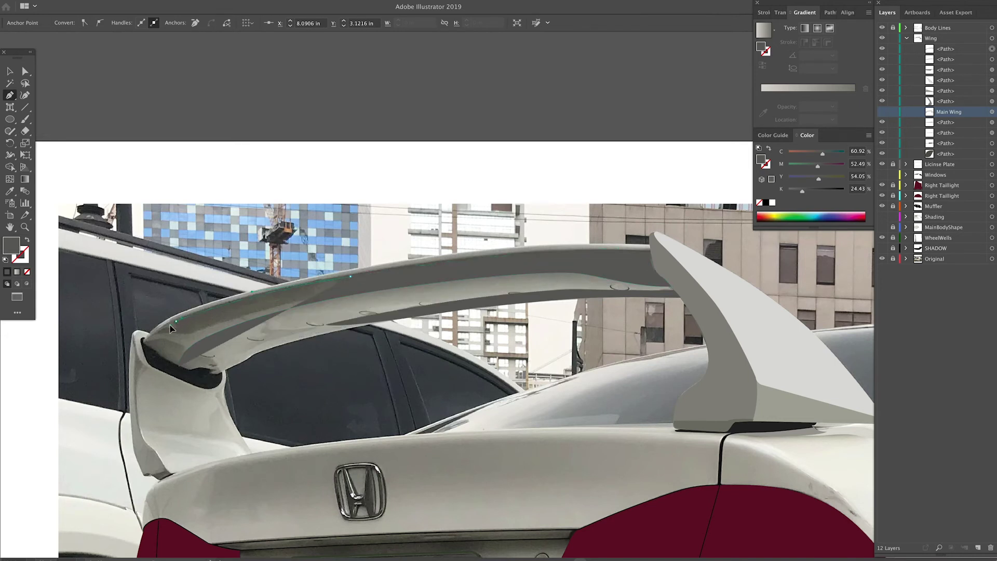
click(143, 340)
click(179, 366)
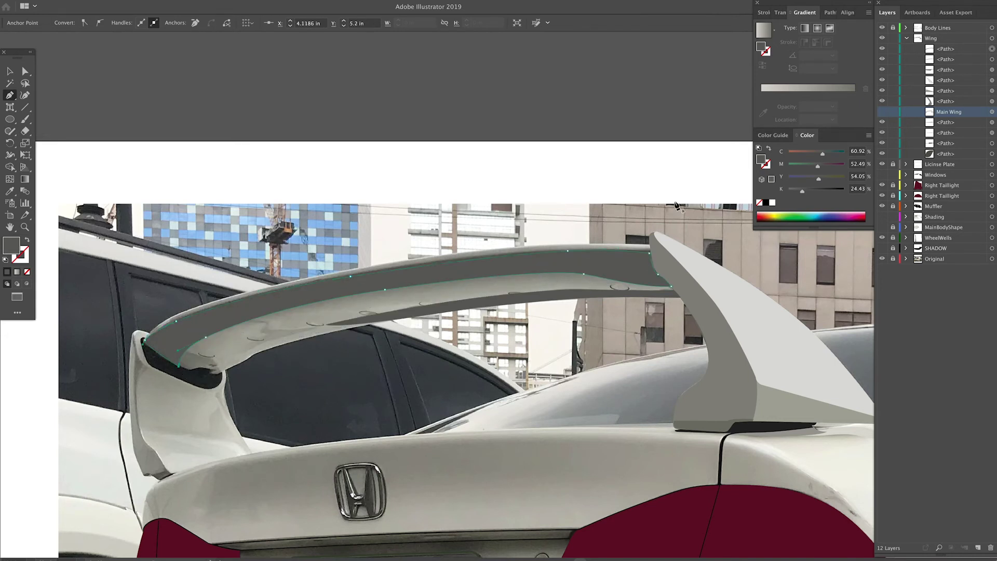
Hide the broad band and trace the lower edge of the narrower dark shade on the blade from the right support leftward
click(882, 50)
click(650, 253)
drag(570, 252, 493, 265)
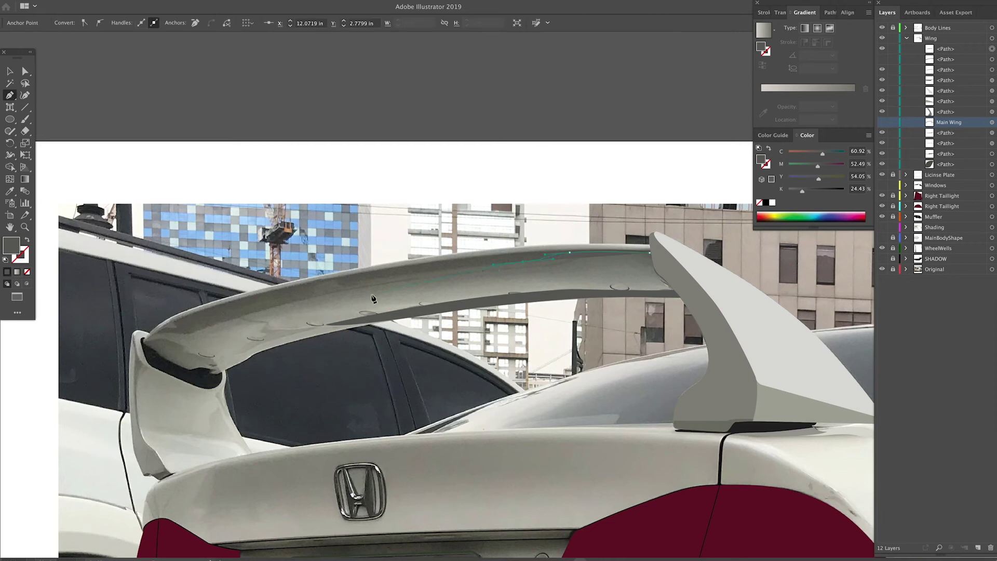
click(340, 290)
click(282, 303)
click(208, 327)
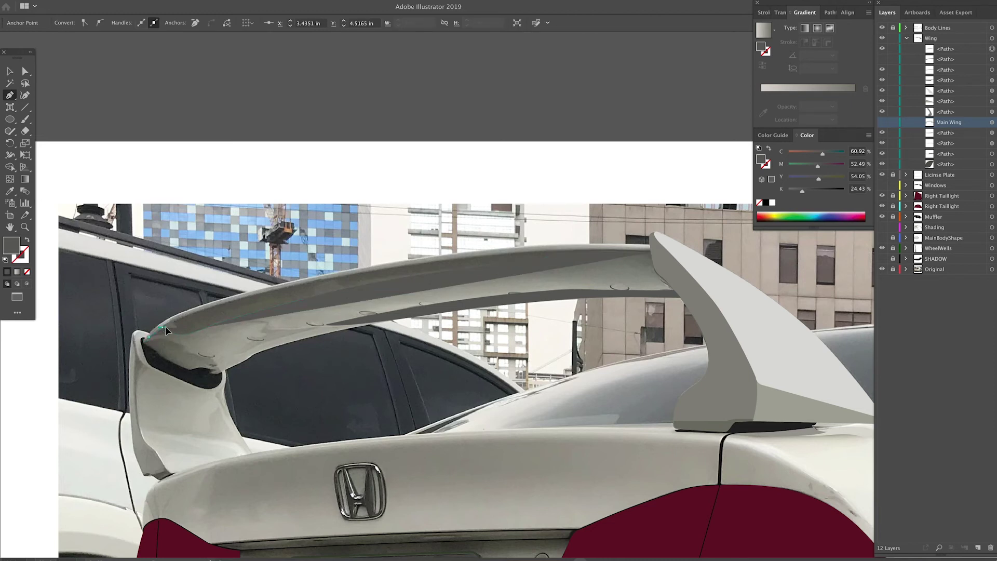
Shape the narrow shade's left end and close it along the blade's upper edge at the right support
click(174, 328)
click(174, 321)
drag(182, 317, 185, 317)
drag(488, 253, 489, 252)
drag(649, 250, 703, 253)
click(649, 253)
Trace the irregular upper edge of the shadow at the blade's left end, from the recess's upper corner to its far end
drag(543, 304, 590, 274)
key(super+equal)
key(super+equal)
key(i)
click(458, 283)
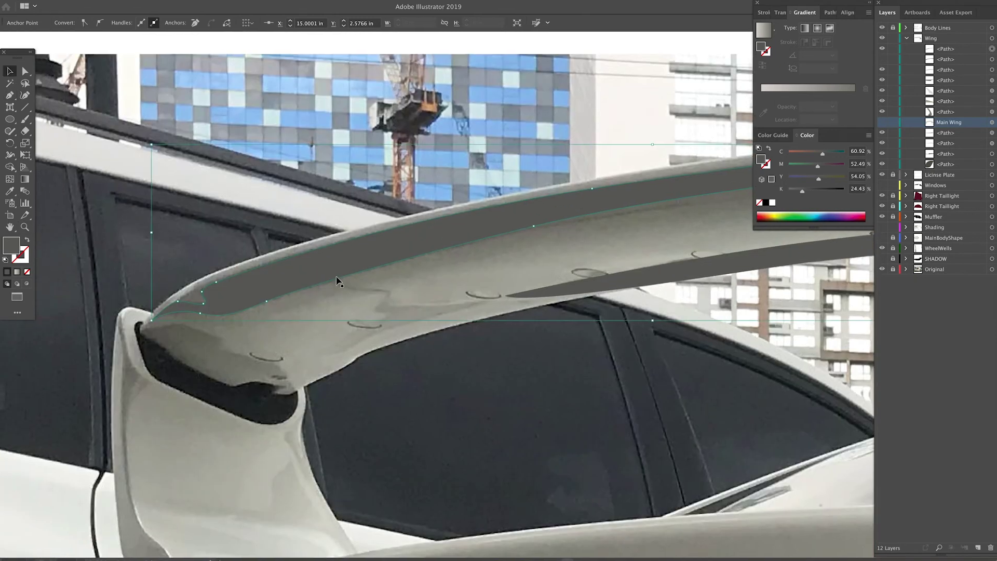
key(p)
click(149, 327)
click(180, 323)
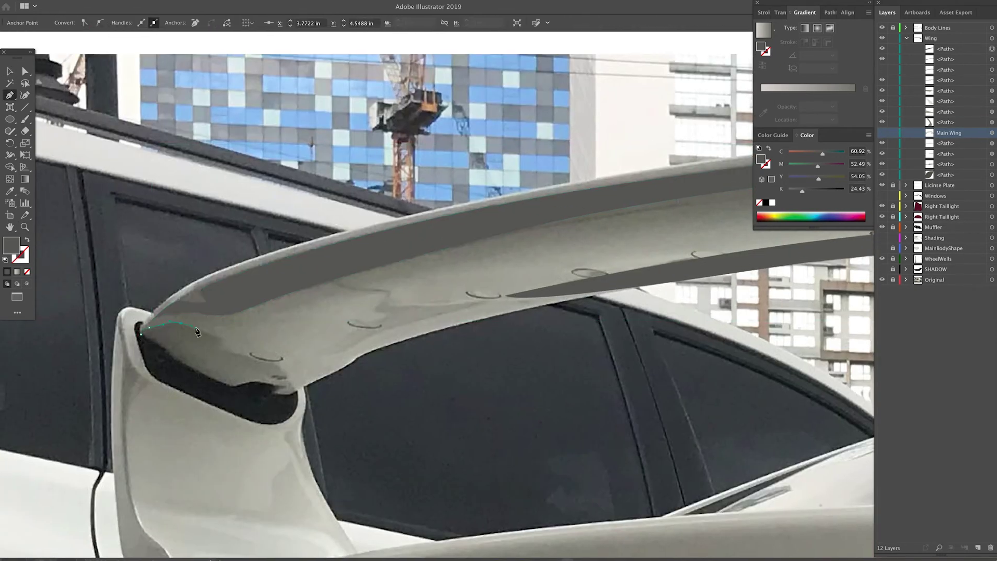
drag(285, 370, 285, 371)
drag(296, 385, 296, 389)
drag(291, 394, 271, 393)
Close the left-end shadow along the black recess without a fill, and fill it with medium grey 7F7F7E
key(shift+x)
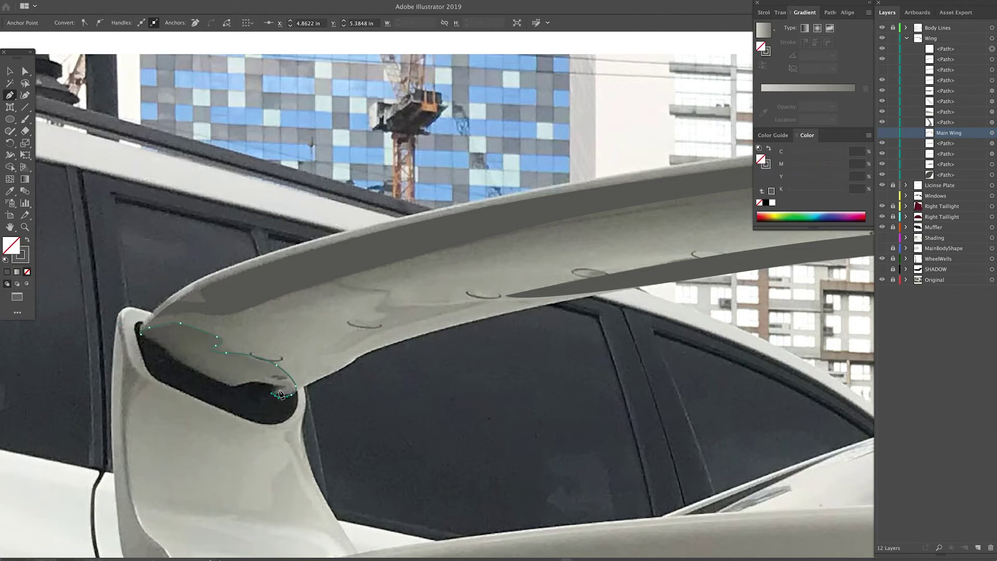
drag(141, 334, 106, 302)
click(26, 239)
double_click(12, 246)
drag(686, 296, 664, 303)
click(884, 244)
Trace the wavy shadow on the blade's underside beside the left-end shadow and give it the same medium grey fill
drag(504, 312, 380, 328)
click(366, 318)
drag(250, 349, 199, 288)
click(220, 366)
click(230, 336)
key(slash)
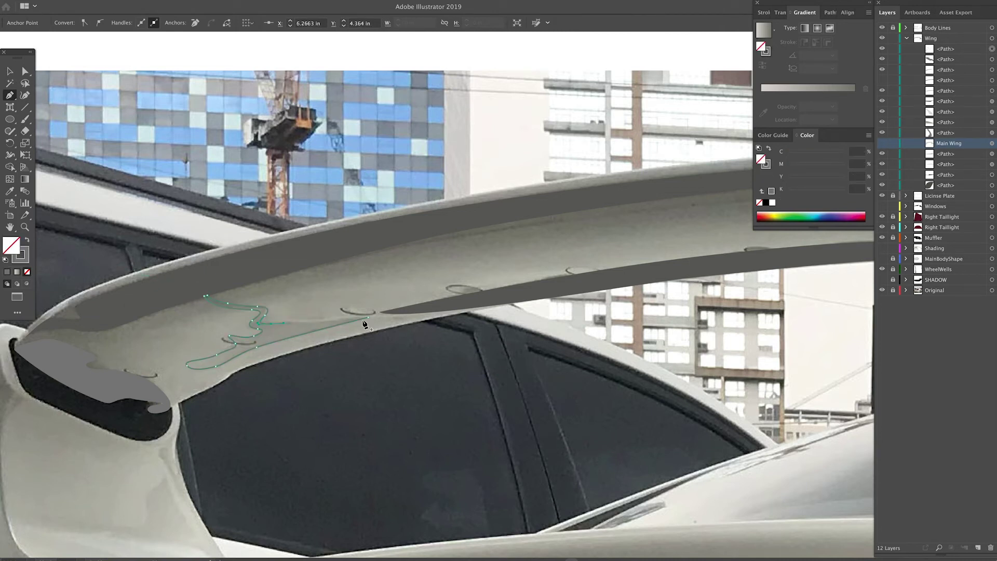
click(28, 240)
Trace the left support's shadow down its inner edge to the trunk and back along the narrow stripe across its base
drag(307, 376, 502, 238)
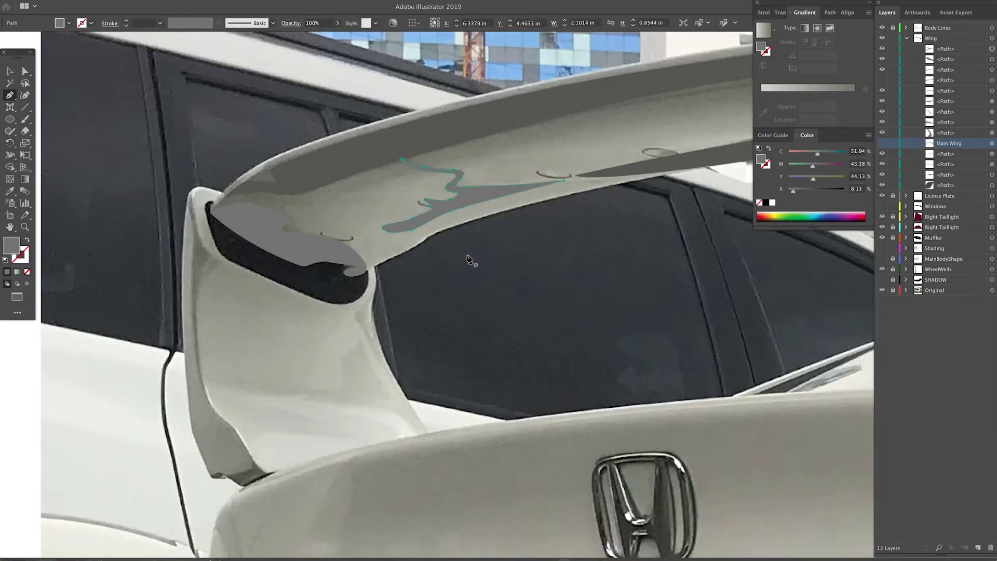
drag(415, 297, 423, 298)
click(382, 289)
drag(382, 330, 389, 348)
drag(414, 392, 330, 403)
click(436, 431)
click(426, 433)
drag(220, 392, 220, 391)
drag(232, 382, 246, 383)
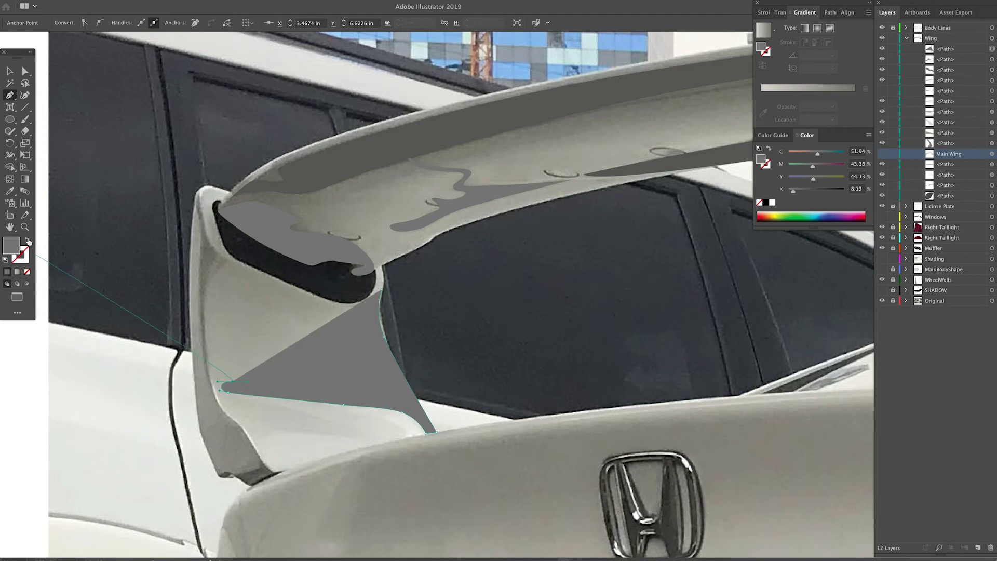
Close the left support's shadow along its wavy inner boundary without a fill, and fill it with light grey
click(27, 240)
drag(335, 391, 354, 392)
drag(352, 371, 372, 340)
drag(368, 324, 363, 319)
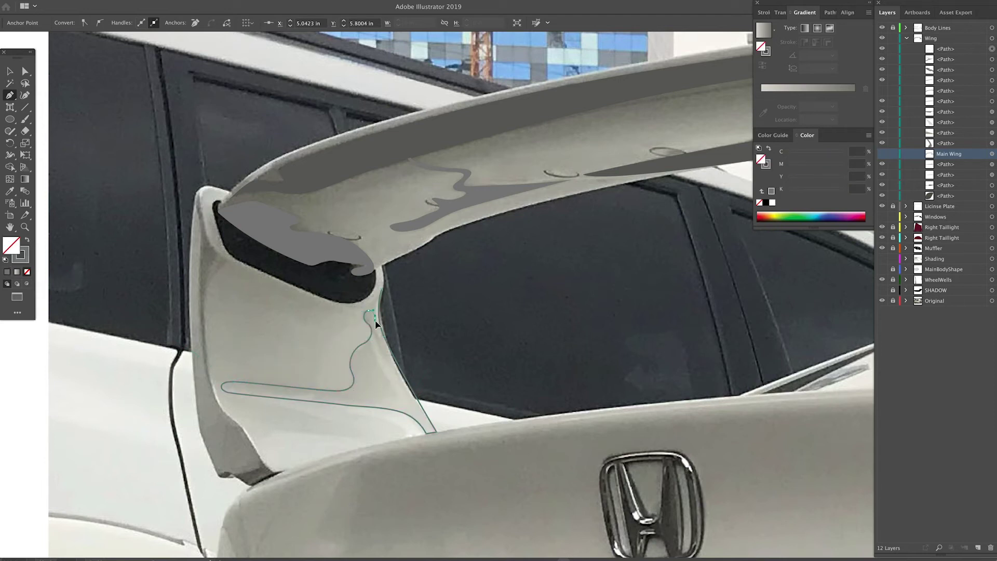
click(28, 240)
double_click(11, 245)
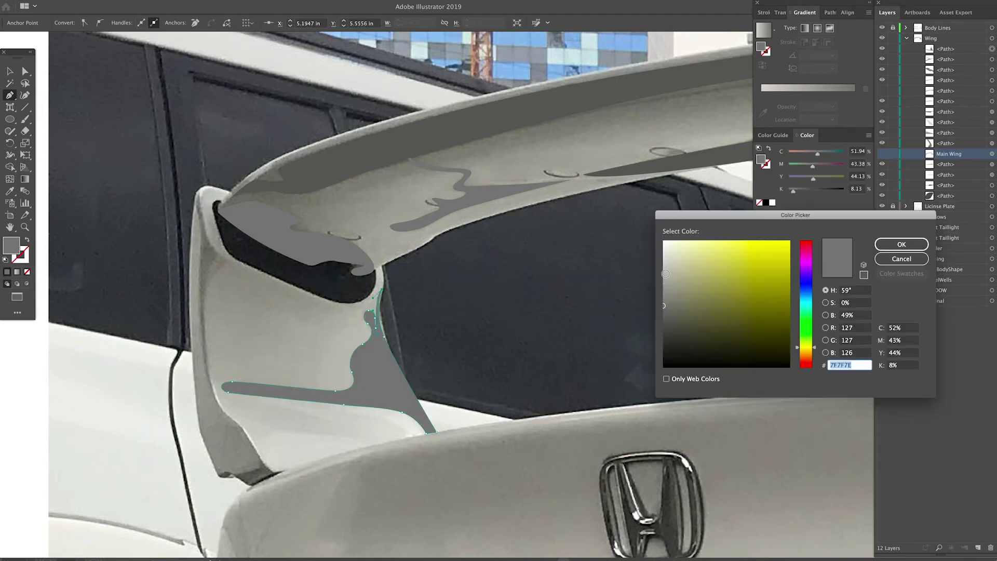
click(664, 274)
click(902, 244)
Trace the lower shadow patch at the left support's base and give it the same light grey fill
click(408, 436)
mouse_move(339, 412)
mouse_down()
mouse_move(326, 411)
mouse_move(335, 421)
mouse_up()
drag(319, 419, 311, 417)
mouse_move(226, 402)
mouse_down()
mouse_move(261, 440)
mouse_move(290, 433)
mouse_up()
click(27, 240)
drag(349, 436, 425, 434)
click(364, 445)
key(XF86AudioLowerVolume)
click(28, 240)
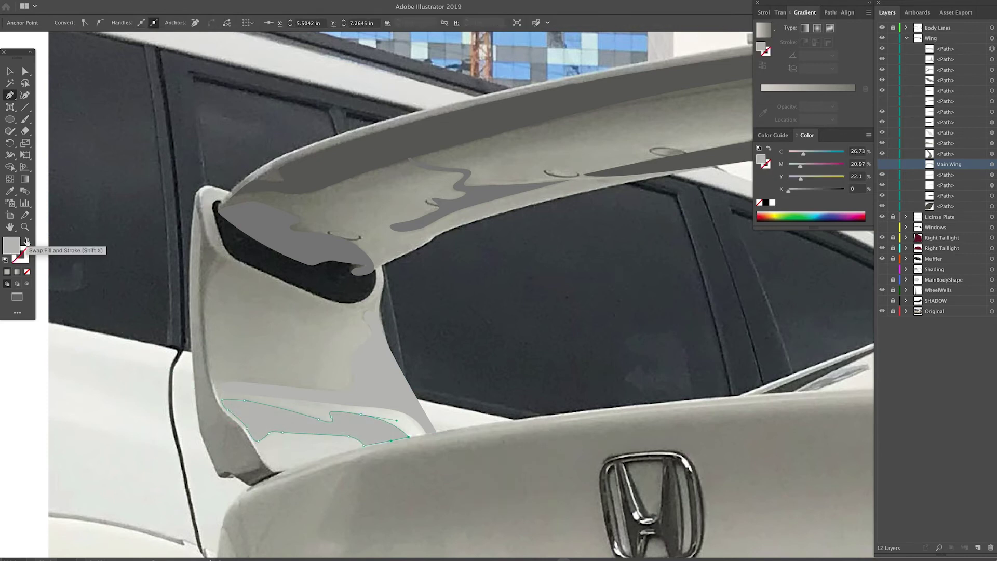
Trace the left support's outer face down its inner edge and across its foot at the trunk
mouse_move(210, 251)
mouse_down()
mouse_move(209, 283)
mouse_move(222, 297)
mouse_move(210, 312)
mouse_up()
drag(205, 330, 205, 343)
click(204, 330)
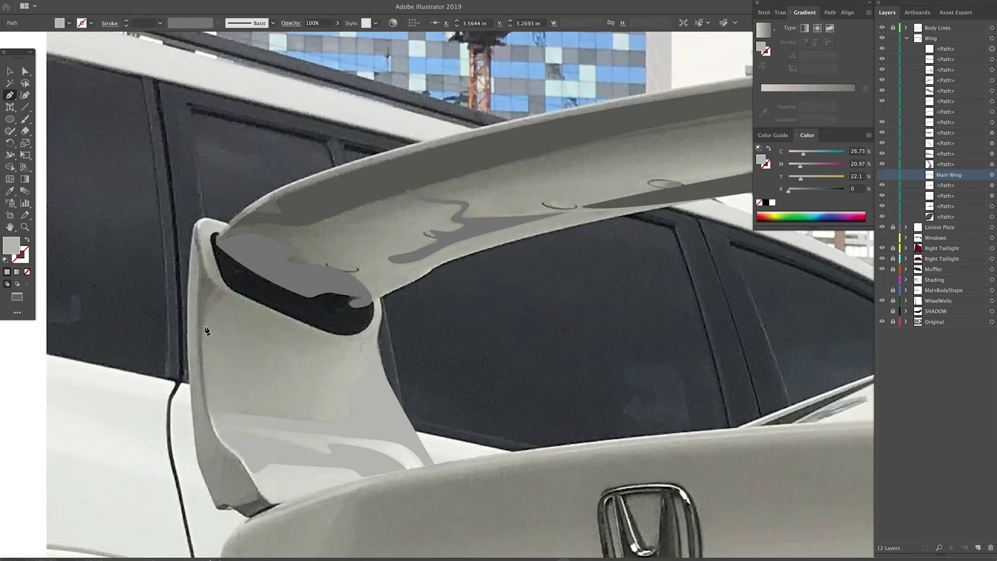
drag(209, 412, 238, 456)
drag(249, 475, 252, 480)
drag(263, 498, 237, 507)
click(283, 502)
click(250, 517)
click(217, 506)
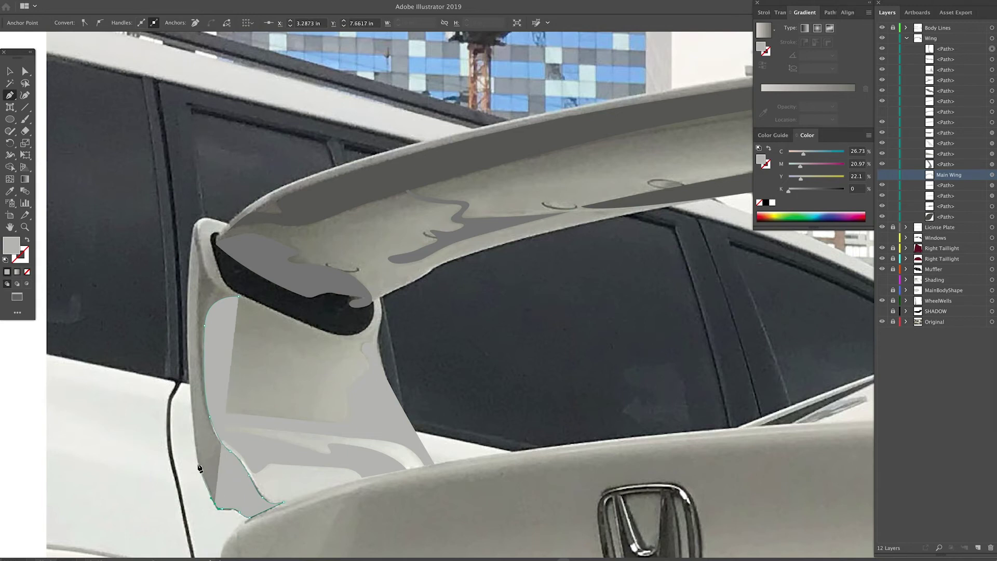
Close the left support's outer face up its outer edge and around its tip with a light grey fill, and hide it
click(197, 463)
click(186, 300)
click(197, 219)
key(shift+x)
drag(198, 240, 200, 248)
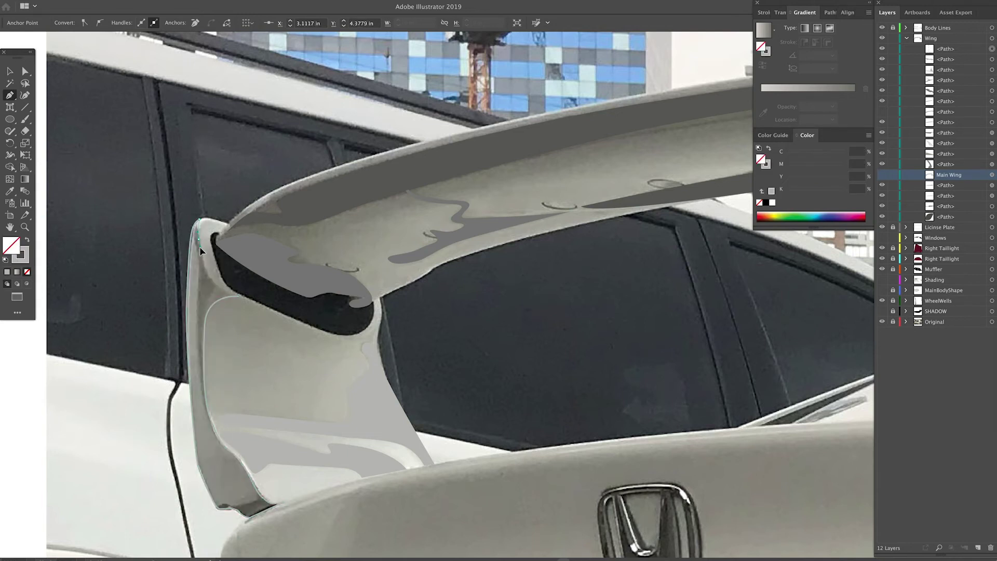
drag(218, 285, 232, 292)
click(239, 296)
click(240, 297)
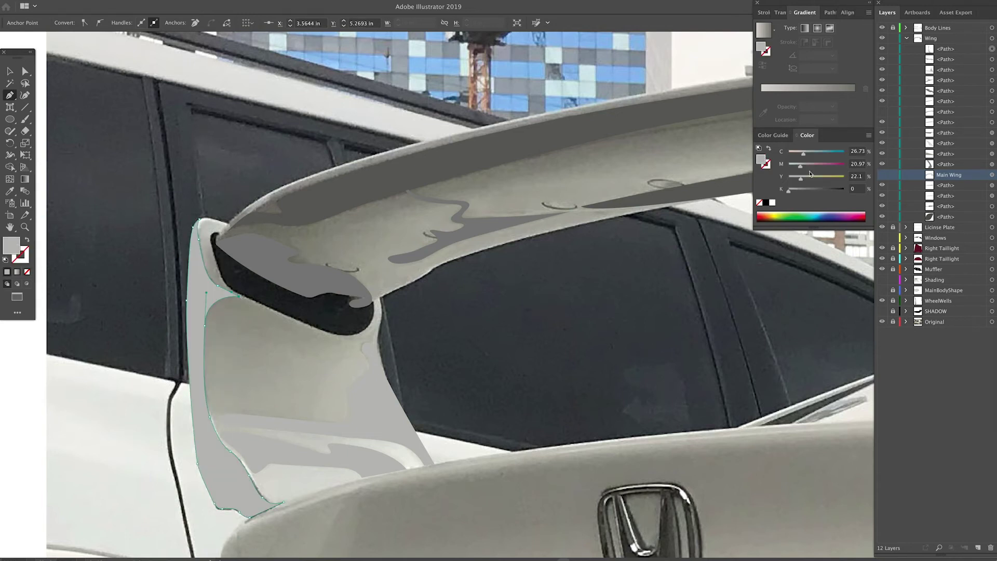
key(shift+x)
click(883, 50)
Trace the narrow shadow down the left support's front edge and fill it with dark grey, C 63.62, M 55.73, Y 54.87, K 30.33
click(196, 249)
drag(200, 298, 200, 320)
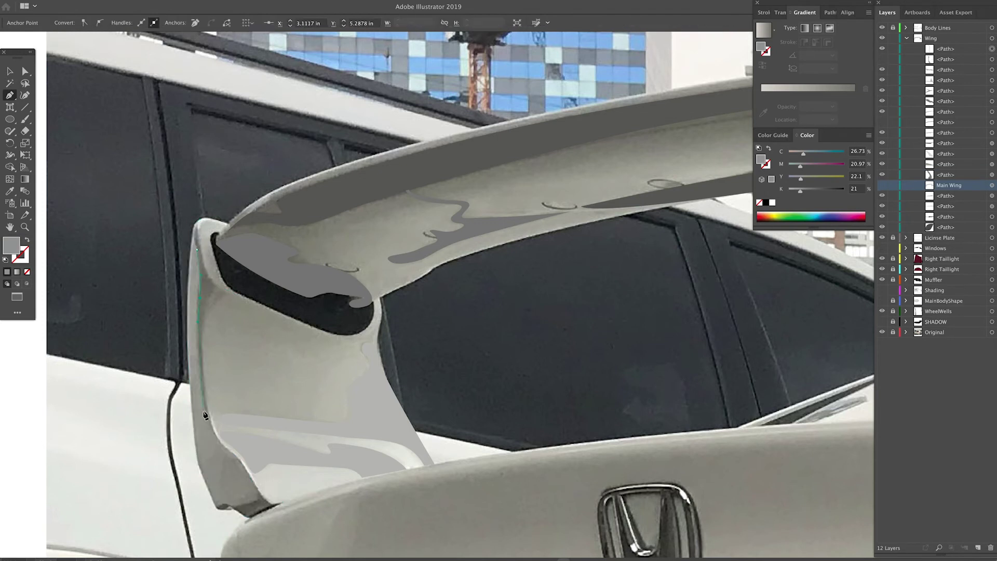
drag(203, 412, 225, 449)
drag(238, 460, 240, 462)
key(shift+x)
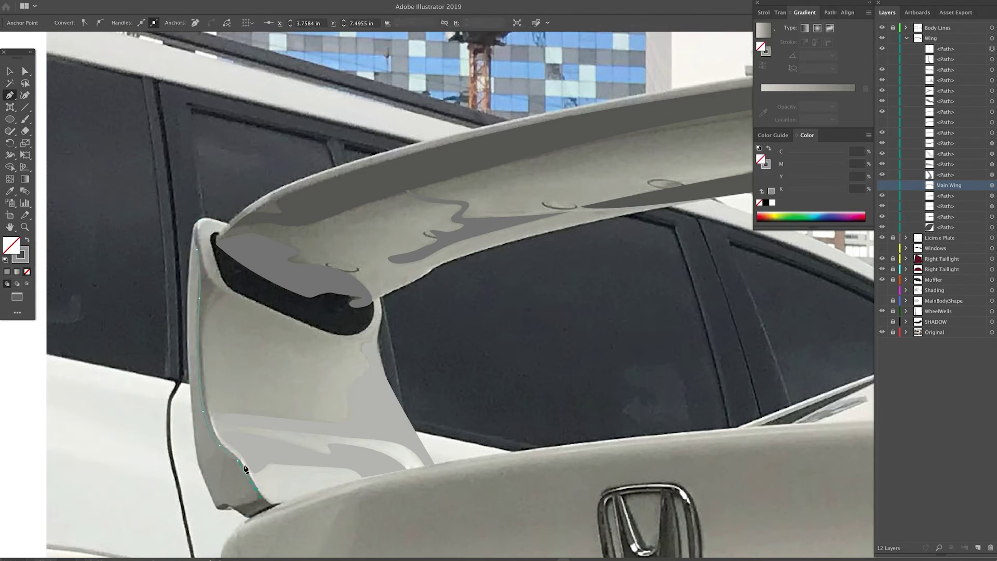
key(ctrl+z)
key(shift+x)
double_click(11, 245)
click(662, 323)
click(901, 245)
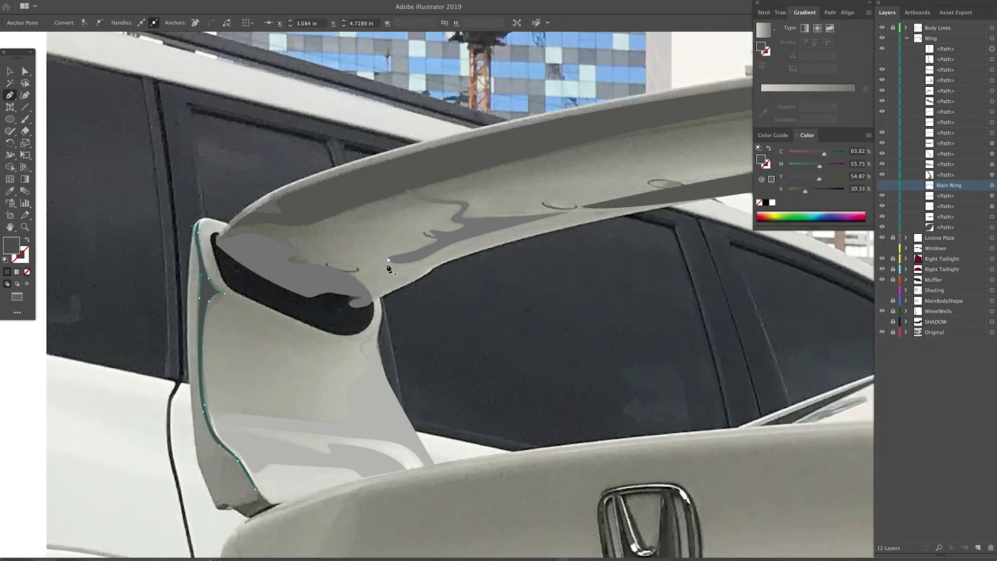
Trace the dark recess under the blade's left end as a closed shape
click(223, 238)
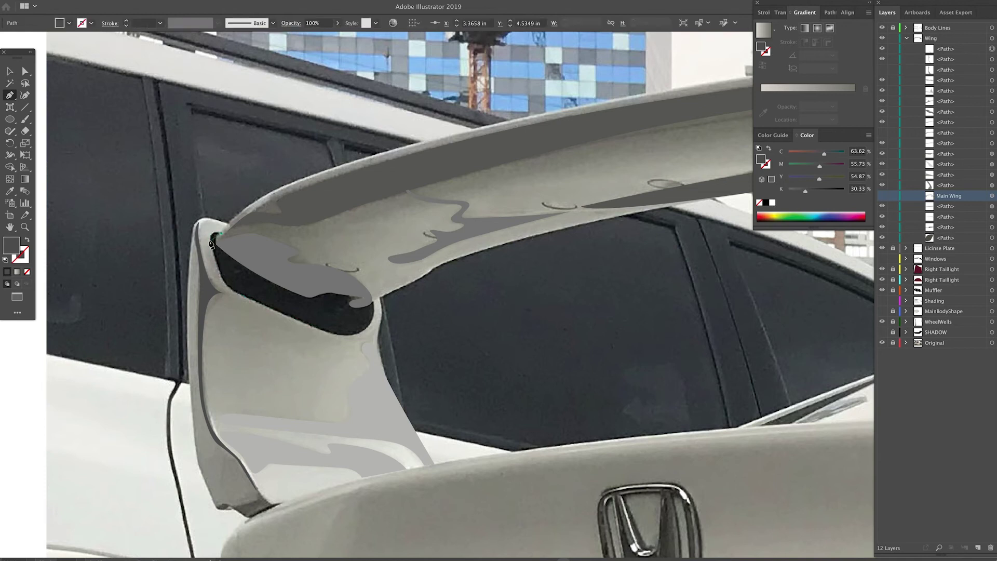
click(214, 235)
click(226, 285)
click(242, 295)
drag(338, 334, 373, 308)
click(373, 301)
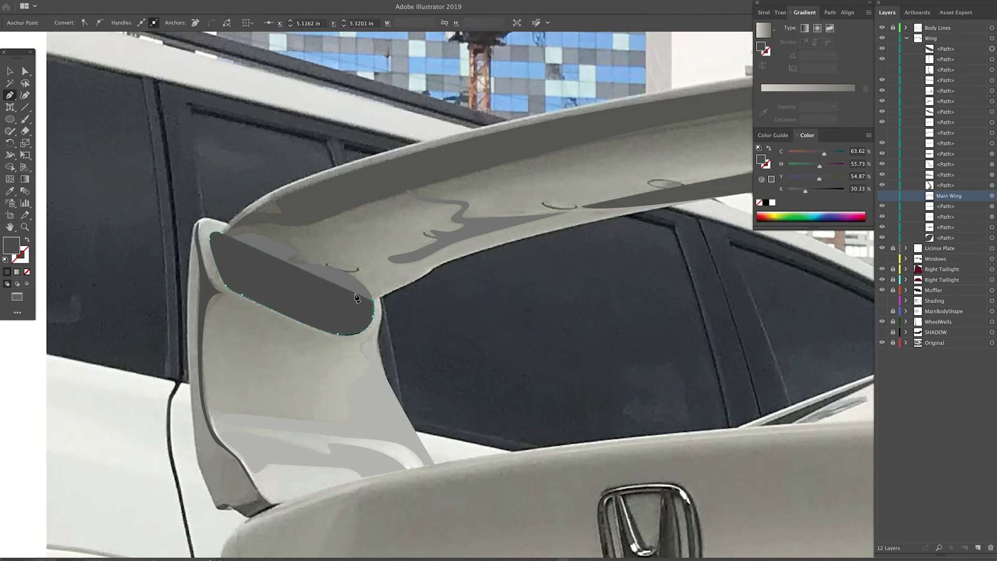
click(223, 232)
Fill the recess shape with near-black and place it directly above Main Wing in the stacking order
double_click(11, 245)
click(663, 357)
click(901, 245)
drag(946, 49, 946, 186)
click(883, 186)
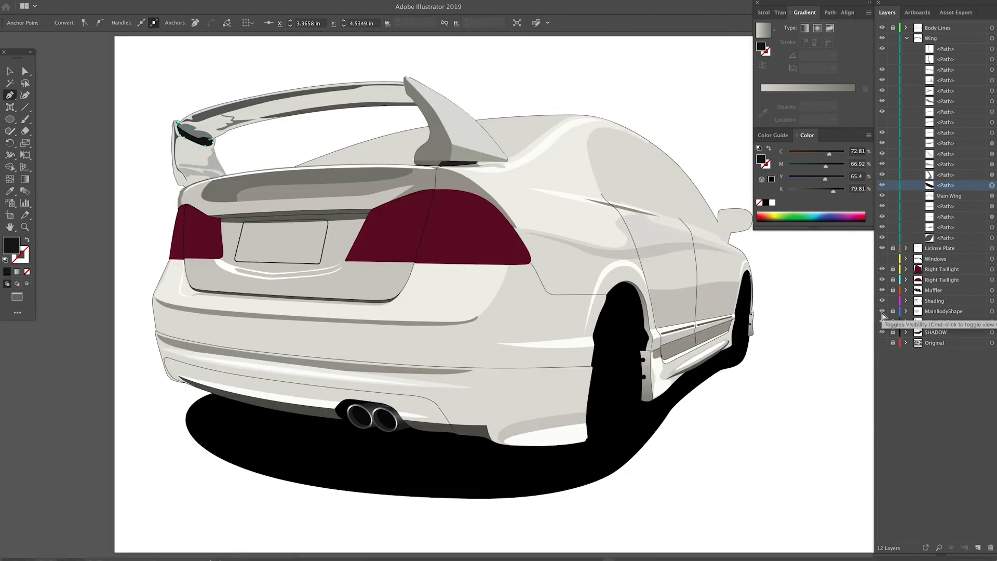
Try light greys sampled from the rear bumper and the side of the car as the Main Wing fill
key(v)
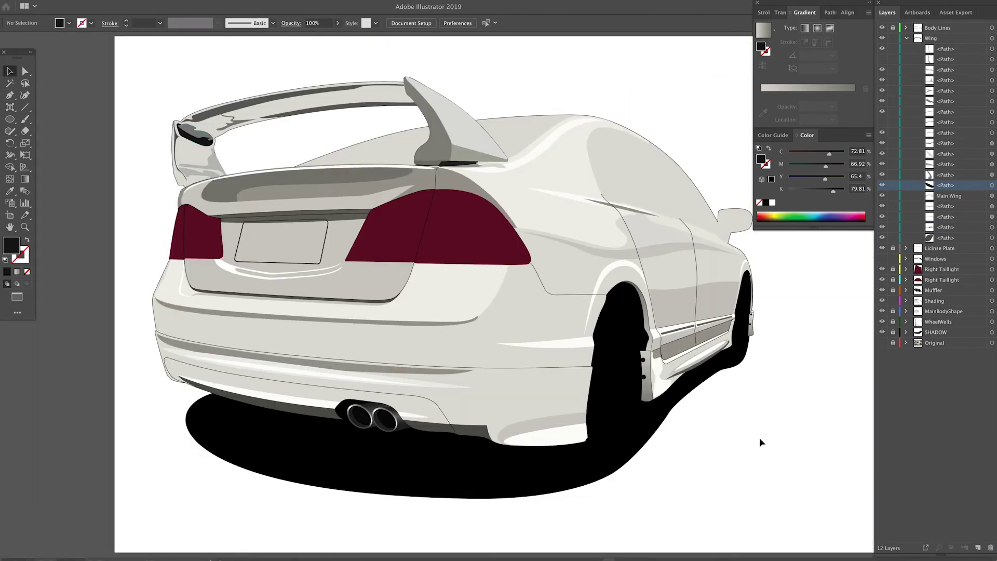
click(393, 104)
key(i)
click(540, 418)
click(669, 315)
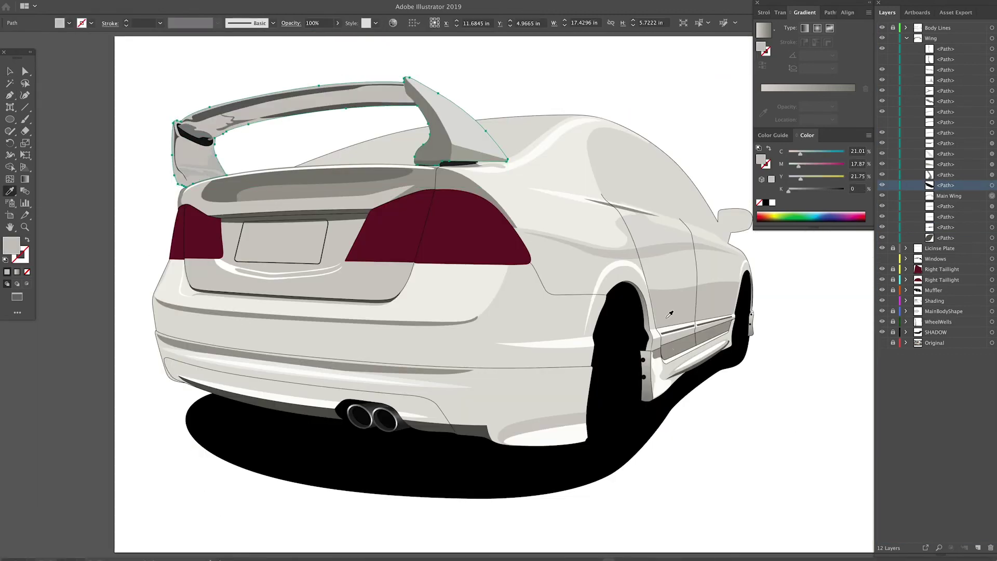
click(798, 178)
Try greys sampled from the right support, trunk, rocker panel and rear bumper crease as the Main Wing fill
click(477, 131)
click(471, 152)
click(408, 151)
click(626, 251)
click(461, 182)
click(400, 171)
click(685, 343)
click(360, 284)
click(395, 320)
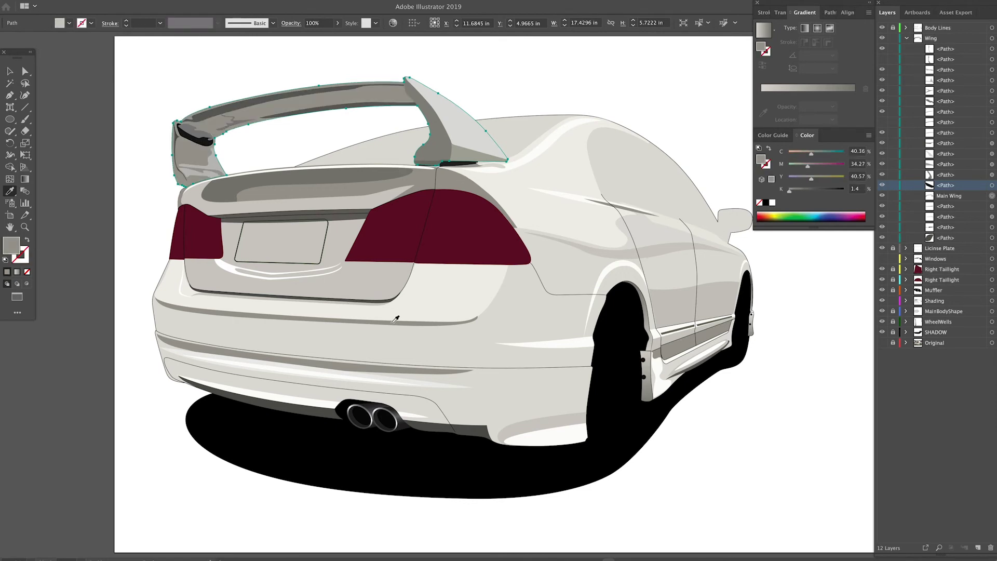
Sample the bumper's light grey for Main Wing and set its magenta to 15, yellow to 19 and black to 5
click(558, 418)
click(857, 164)
text(15)
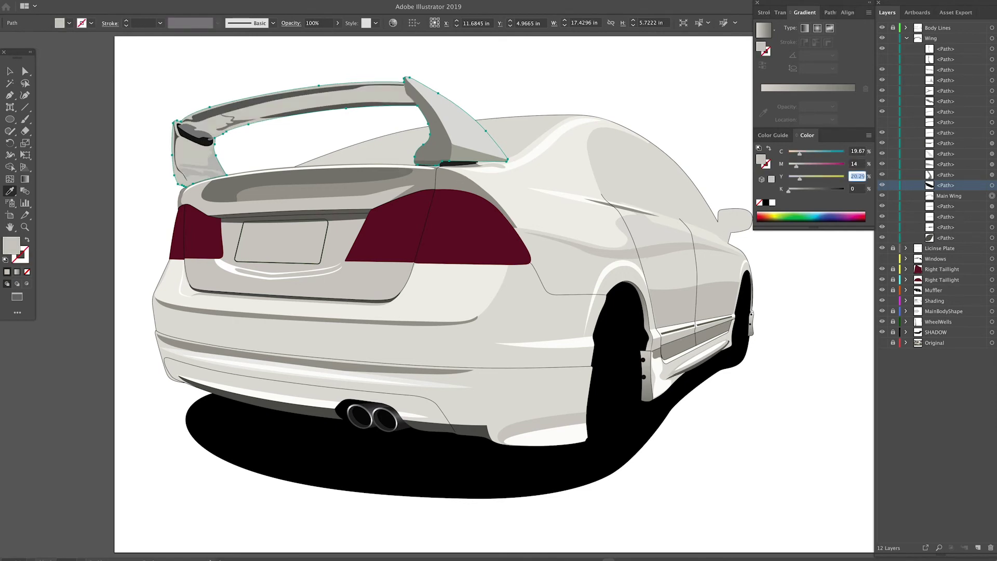
key(Tab)
text(19)
key(Tab)
text(5)
key(Tab)
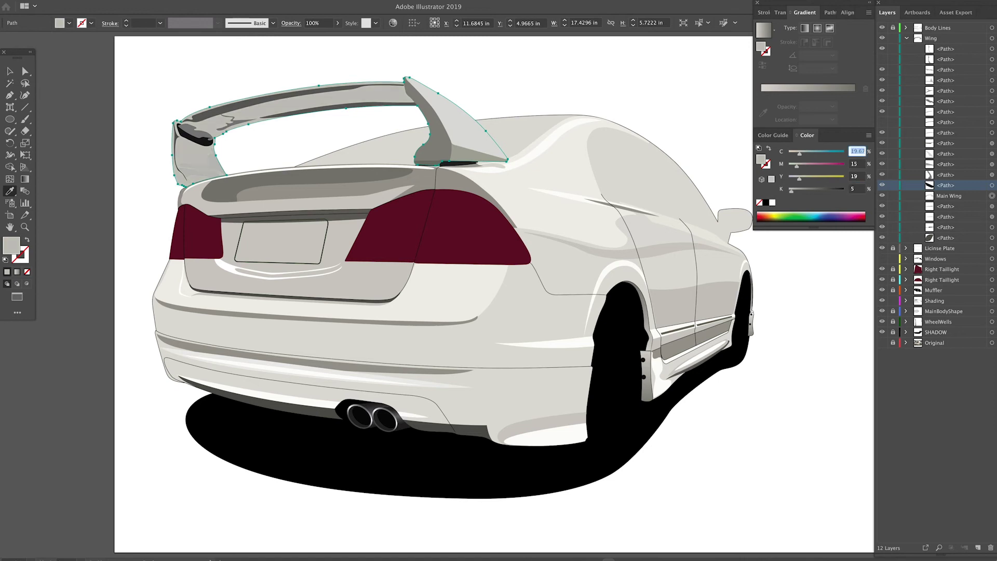
Darken the Main Wing fill with 18% black, and try further greys for it
click(800, 191)
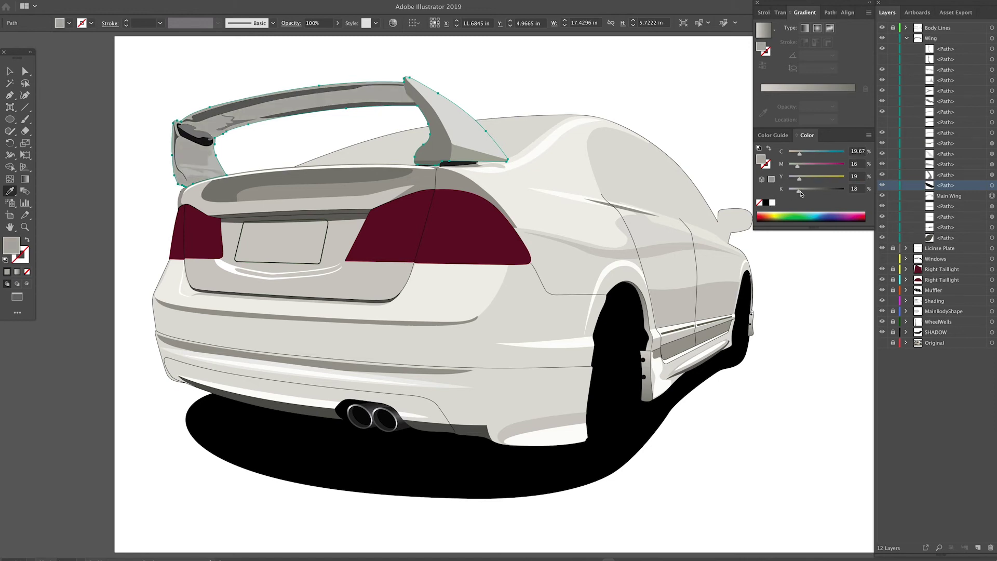
double_click(25, 245)
key(Return)
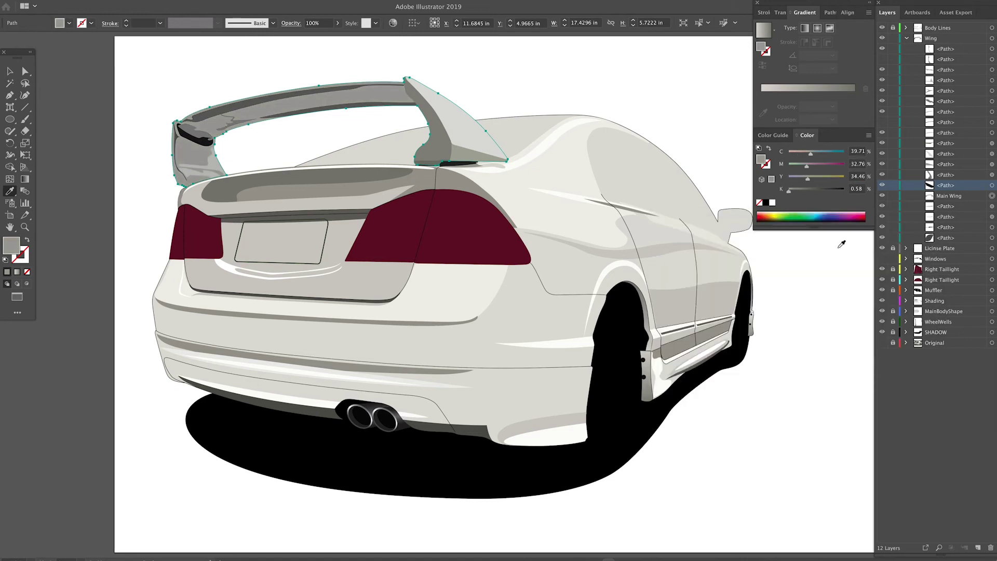
click(436, 156)
click(491, 152)
click(421, 177)
Fill the blade's wavy and left-end shadows and the left support's shadows with dark grey sampled from the trunk's shading
drag(287, 146, 480, 279)
super+click(480, 279)
super+click(481, 279)
super+click(329, 357)
shift+super+click(307, 361)
shift+super+click(370, 249)
shift+super+click(287, 260)
click(375, 401)
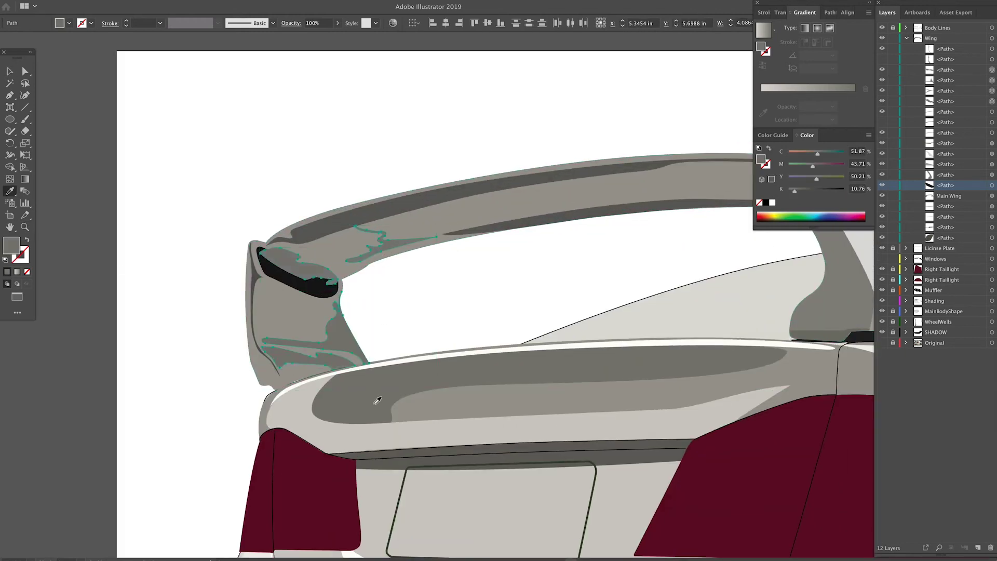
Remove the Main Wing fill and show the reference photo together with the hidden wing paths
super+click(168, 356)
click(276, 329)
click(27, 240)
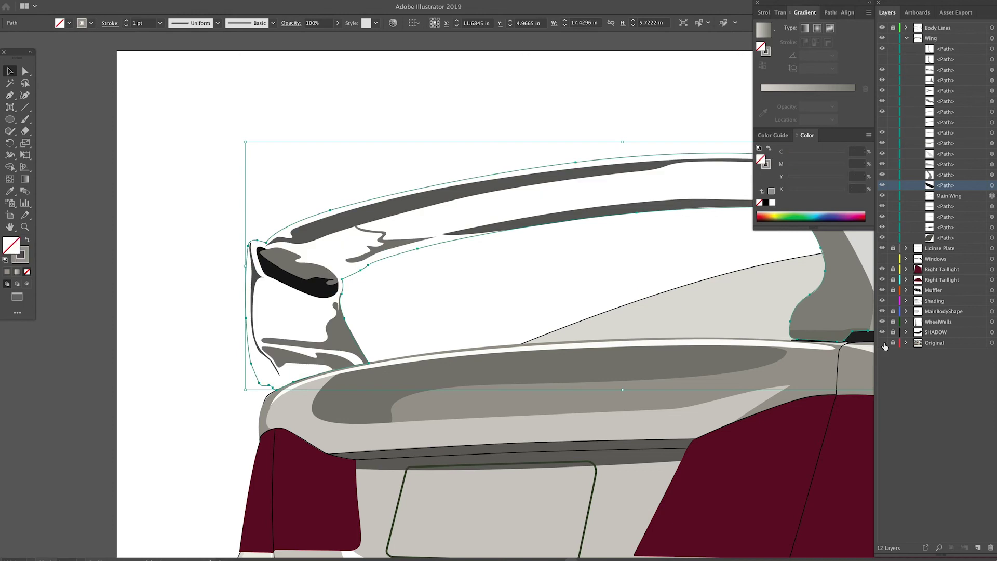
drag(882, 343, 882, 62)
click(881, 59)
Fill the left support's outer face with the grey sampled from the right support's dark face
key(i)
click(830, 310)
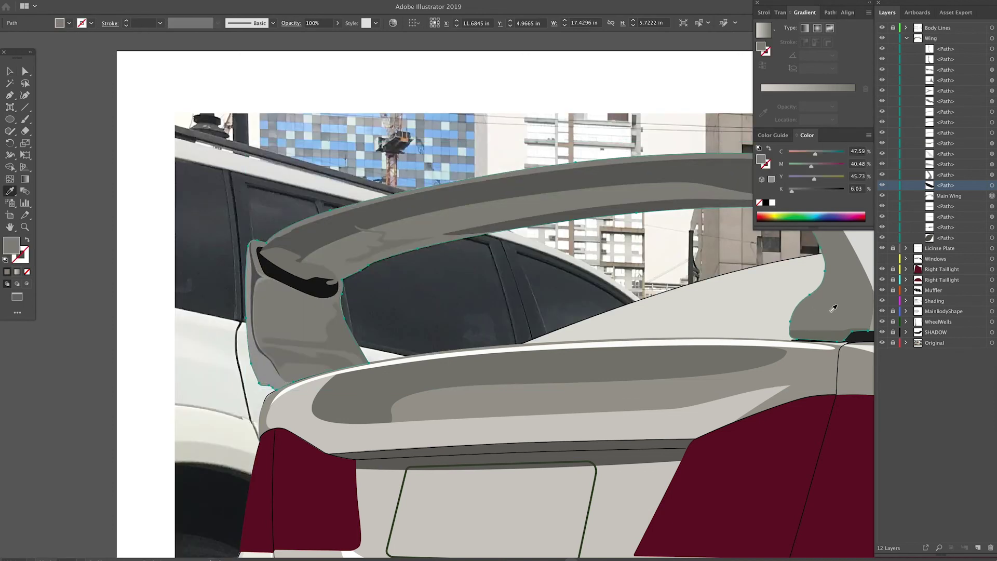
key(super+z)
super+click(271, 378)
click(824, 314)
Recolour the blade's wavy and left-end shadows and the left support's shadows with a slightly darker grey
super+click(372, 250)
shift+super+click(306, 266)
shift+super+click(339, 332)
shift+super+click(337, 361)
drag(797, 193, 794, 192)
key(v)
click(125, 263)
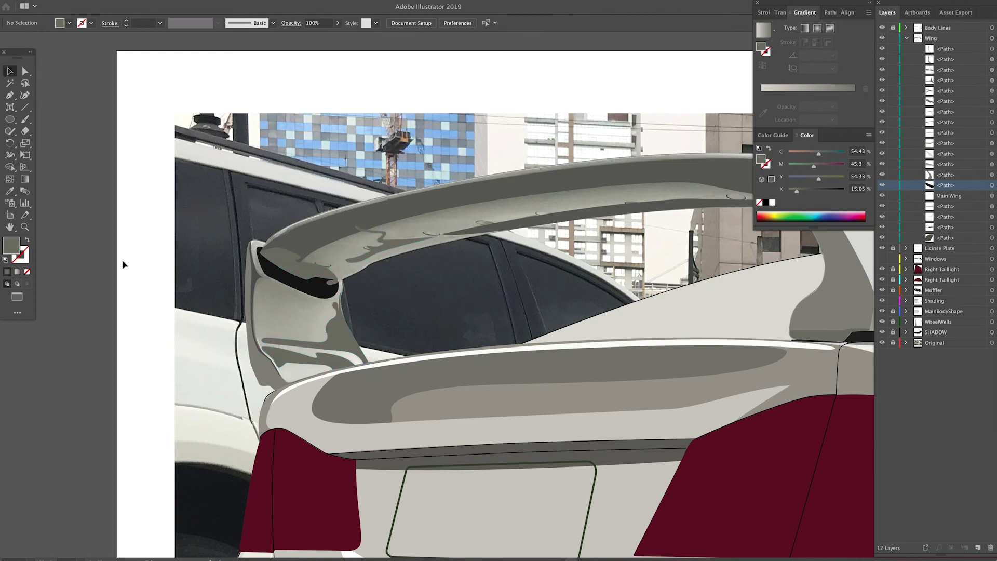
Recolour the blade's large underside shadow, lower strip and wavy shadow with one matching grey
drag(773, 276, 612, 248)
click(529, 151)
click(473, 182)
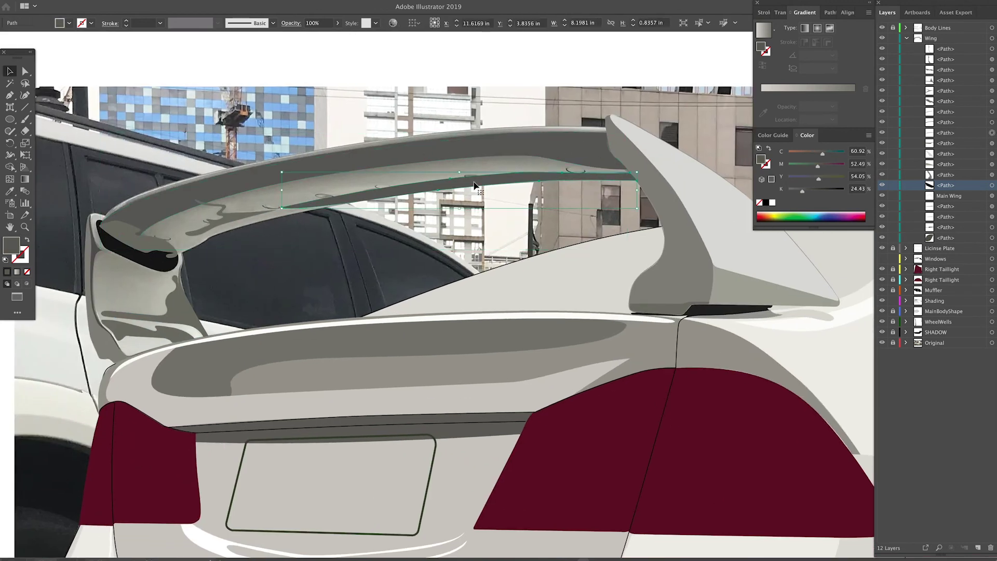
shift+click(232, 214)
click(241, 188)
shift+click(519, 178)
shift+click(222, 212)
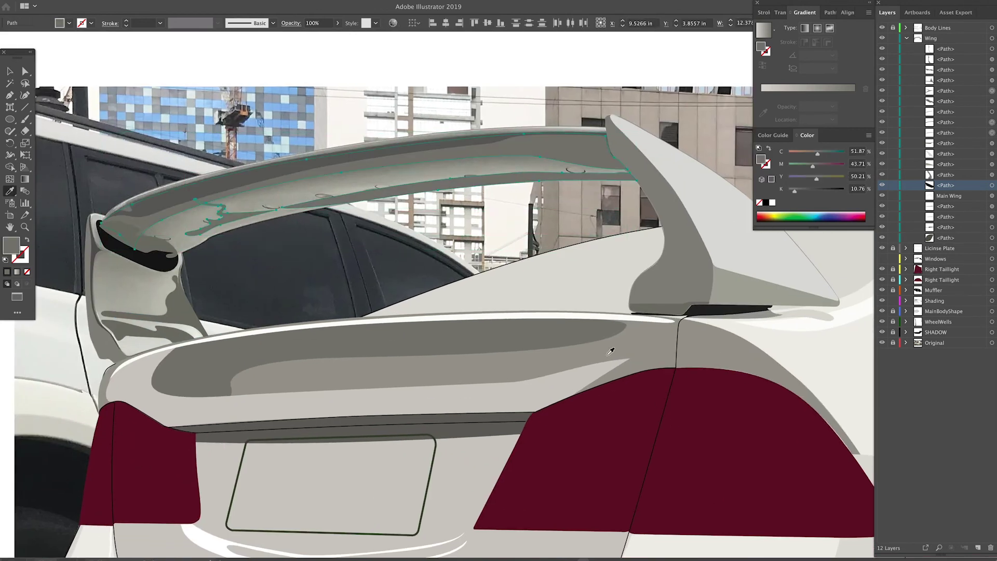
key(i)
click(102, 246)
Set the yellow of the blade's dark upper shadow to 59% and give both supports' dark faces its sampled colour
drag(819, 179, 821, 180)
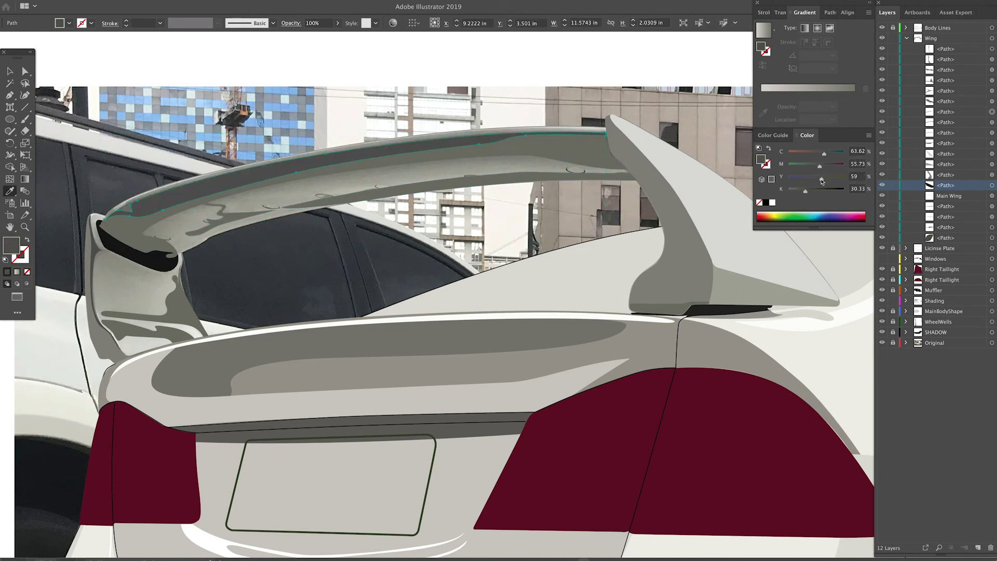
key(v)
click(104, 337)
shift+click(670, 276)
key(i)
click(347, 155)
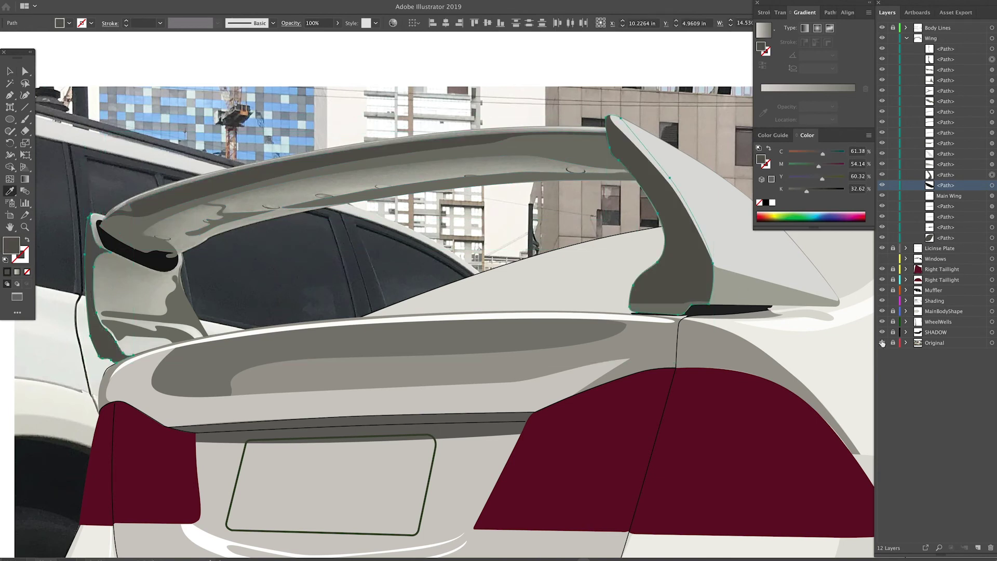
Hide the reference photo and restore the grey fill of Main Wing
click(882, 342)
key(z)
click(27, 240)
click(27, 240)
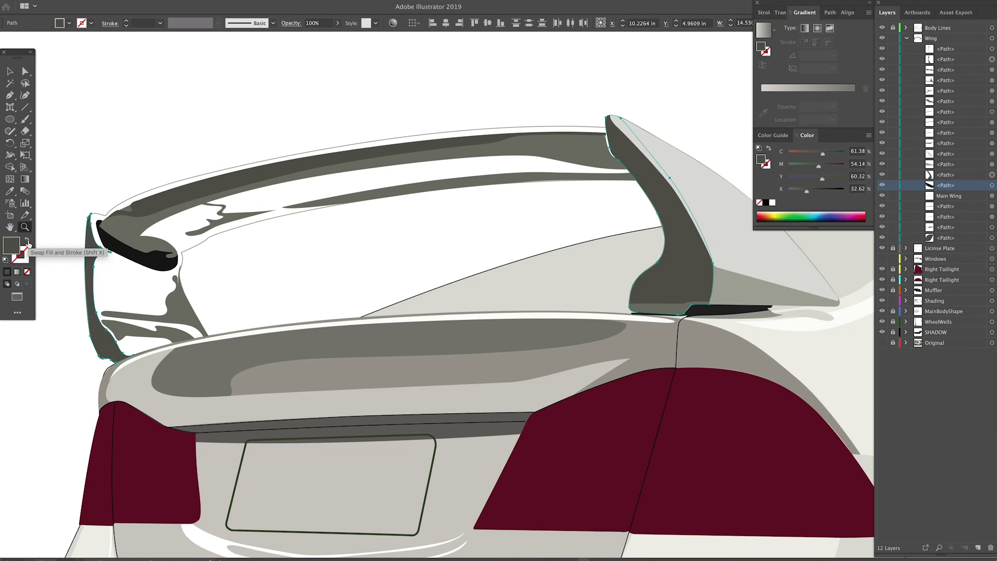
key(v)
click(136, 196)
click(27, 239)
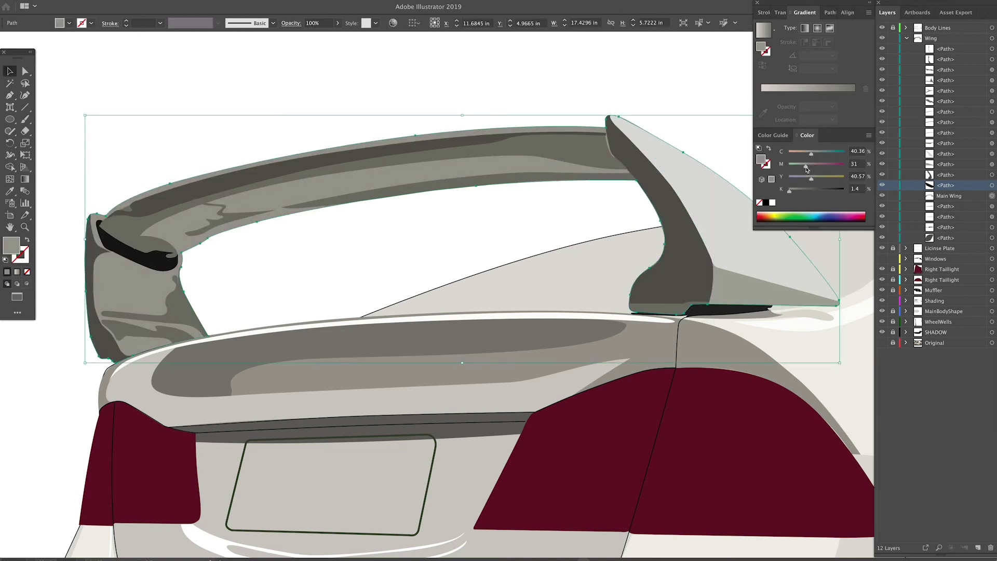
Set the Main Wing fill to 25% cyan, 20% magenta and 25% yellow
drag(811, 179, 809, 179)
drag(811, 155, 804, 155)
text(20)
key(Tab)
text(25)
key(Tab)
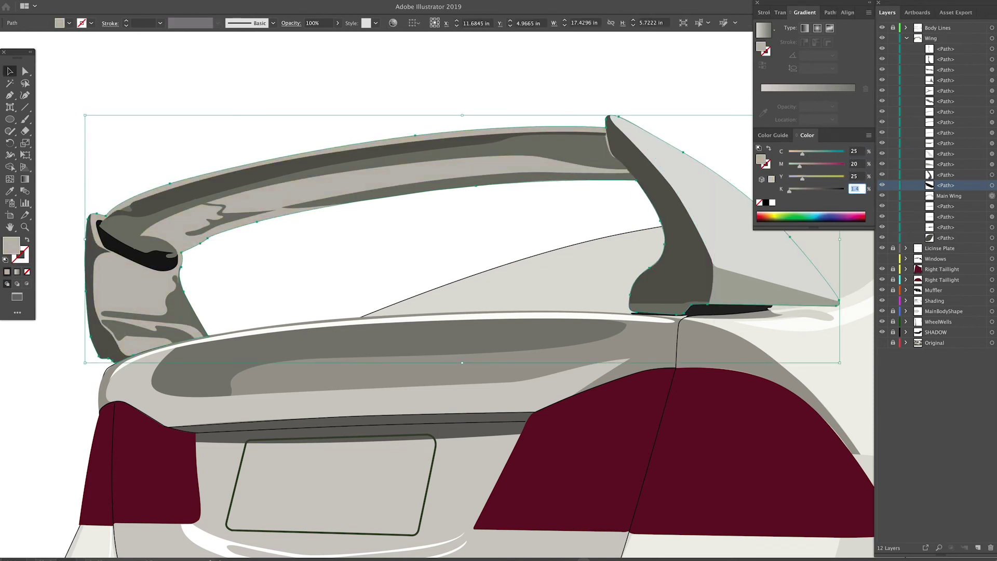
Adjust the Main Wing fill to C 20, M 14, Y 20, K 5
key(Tab)
key(Tab)
key(Tab)
text(28)
key(Tab)
text(5)
key(Tab)
text(22)
key(Tab)
key(Tab)
key(Tab)
key(Tab)
text(20)
key(Tab)
key(Tab)
text(20)
key(Tab)
key(Tab)
key(Tab)
text(14)
key(Tab)
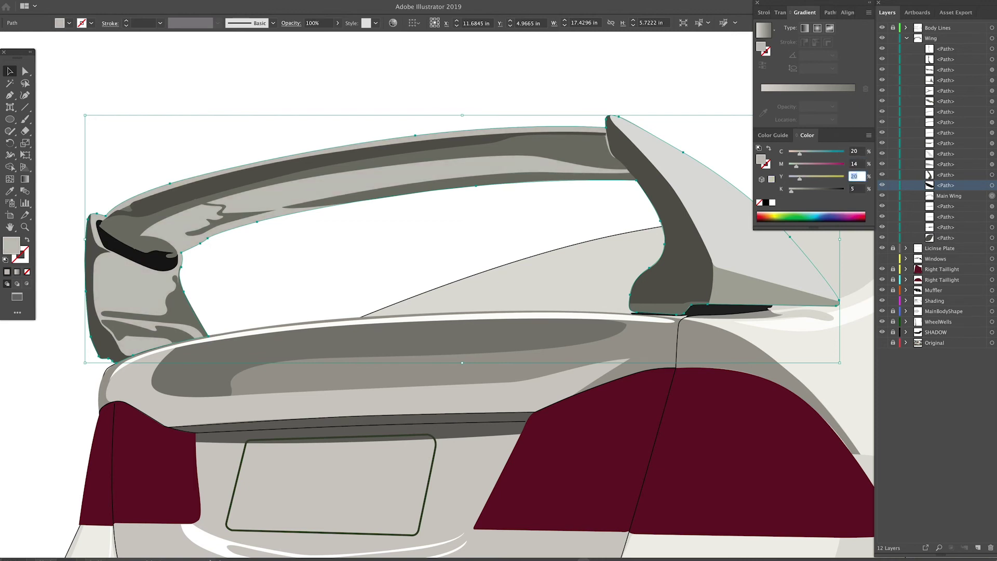
Fill both supports' dark faces and the blade's upper shadow with dark grey sampled from the rear bumper's lower shading
click(372, 129)
key(z)
alt+click(338, 236)
key(v)
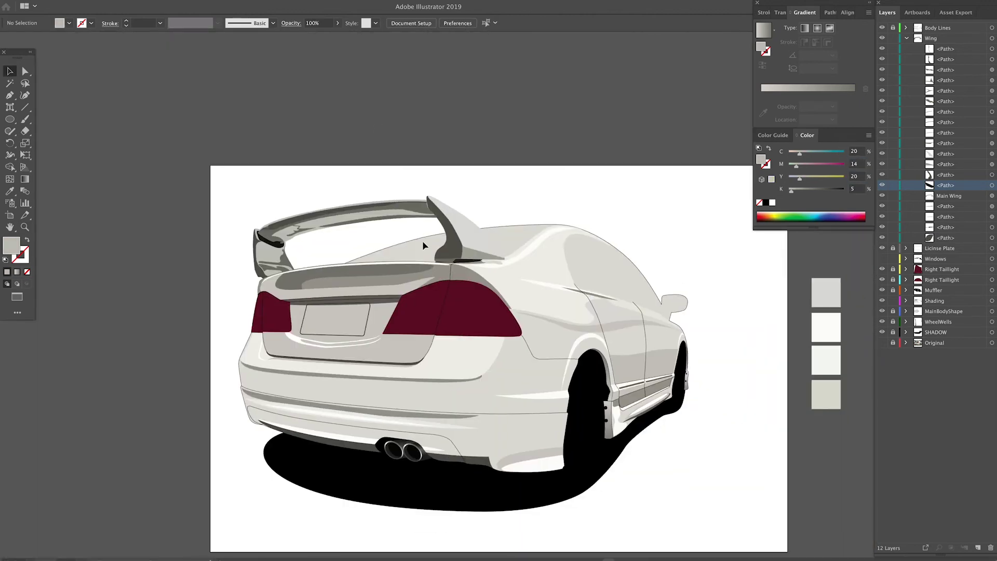
click(453, 256)
key(i)
click(477, 459)
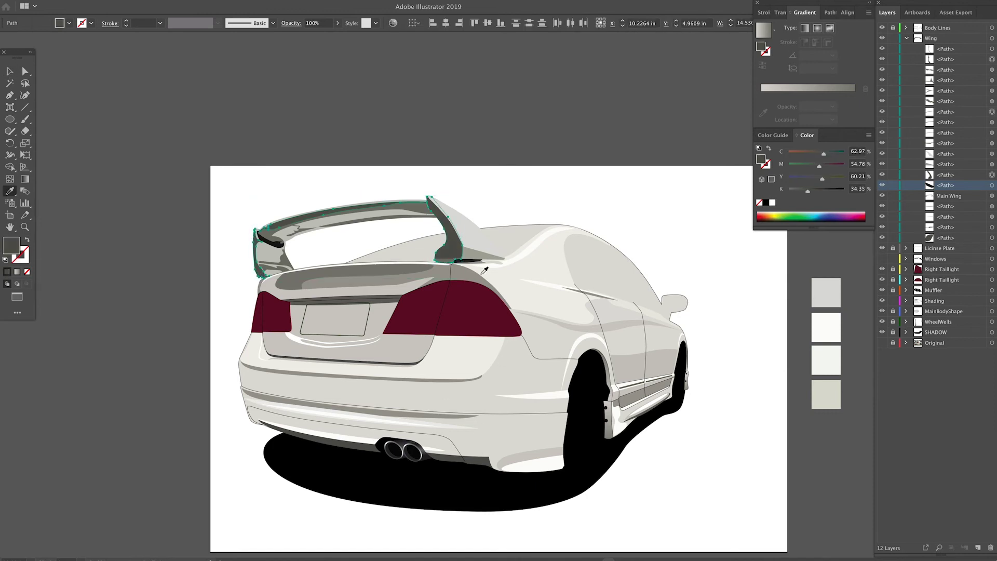
Fill Main Wing and the shadow at the right support's base with the warm grey sampled from the rocker panel below the doors
key(v)
click(480, 254)
shift+click(389, 216)
key(i)
click(624, 367)
click(628, 396)
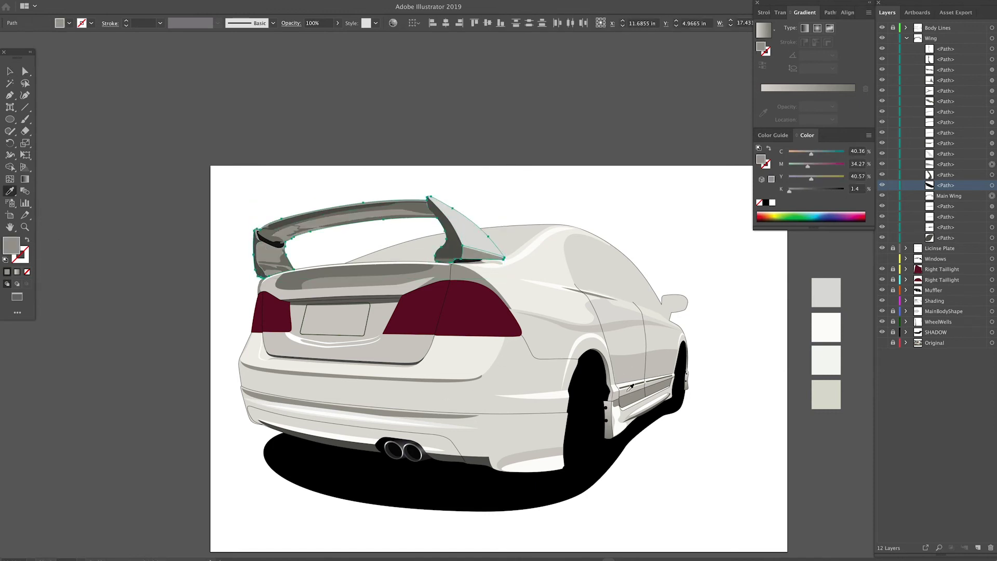
Resample the rocker-panel grey for Main Wing and darken the shadow under the right support's base to about C 69, M 62, Y 64, K 59
click(627, 391)
click(629, 398)
key(v)
click(449, 260)
double_click(12, 245)
click(671, 338)
click(902, 244)
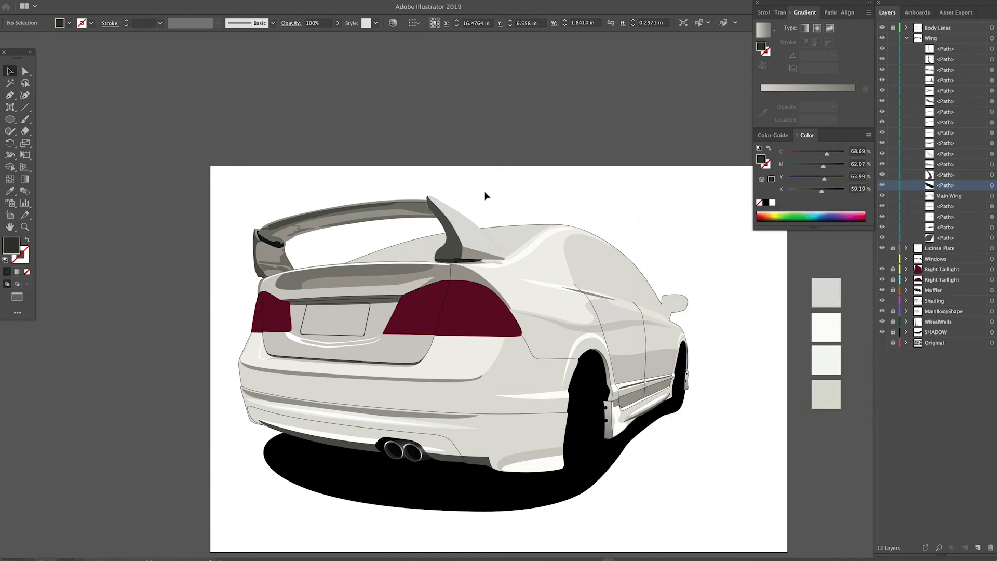
click(486, 196)
Fill the small shape beside the right support's base with light warm grey and the support's outer face with near-white
click(481, 264)
double_click(10, 245)
click(670, 262)
click(916, 244)
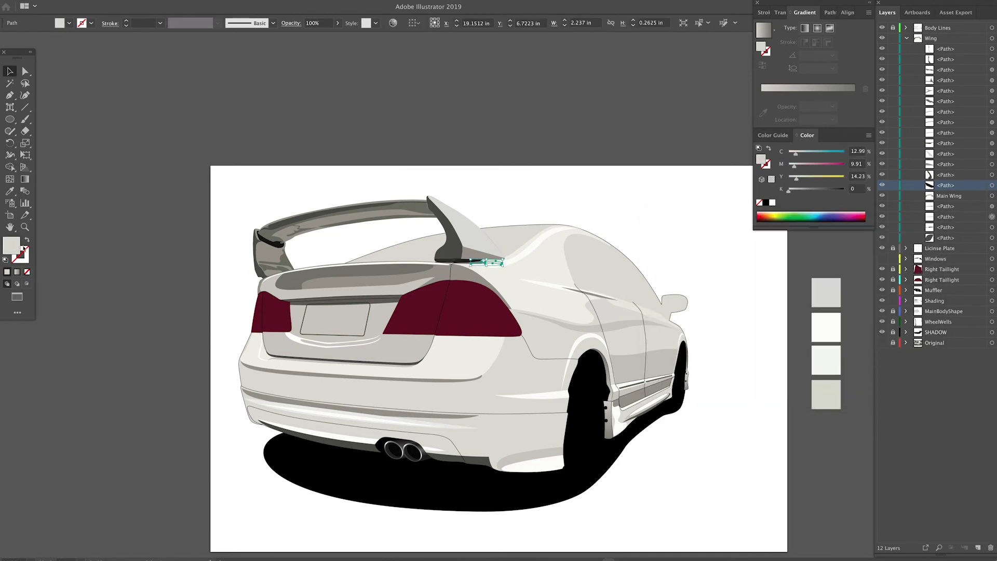
double_click(12, 245)
click(670, 270)
click(904, 245)
click(625, 221)
scroll(597, 218, right, 1)
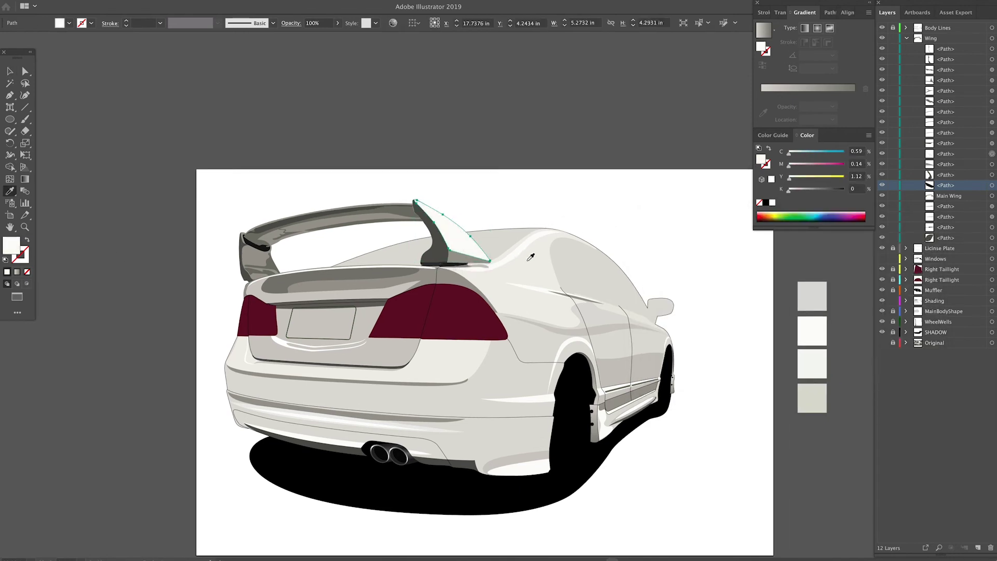
Fill Main Wing with the grey sampled from the rear bumper's crease, adjusted to about C 40, M 33, Y 38, K 1
click(384, 221)
click(360, 218)
click(10, 191)
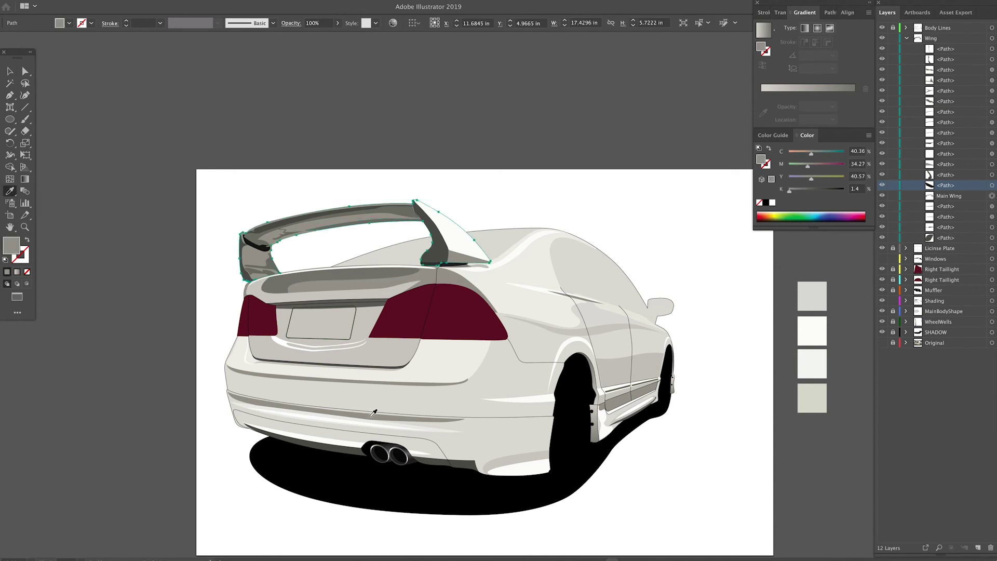
click(457, 463)
click(365, 416)
drag(812, 182, 808, 182)
key(v)
Fill the three small reflection shapes on the blade's left end and left support with the support's grey, raising black to 14%
scroll(519, 205, down, 1)
click(272, 225)
shift+click(238, 261)
shift+click(256, 251)
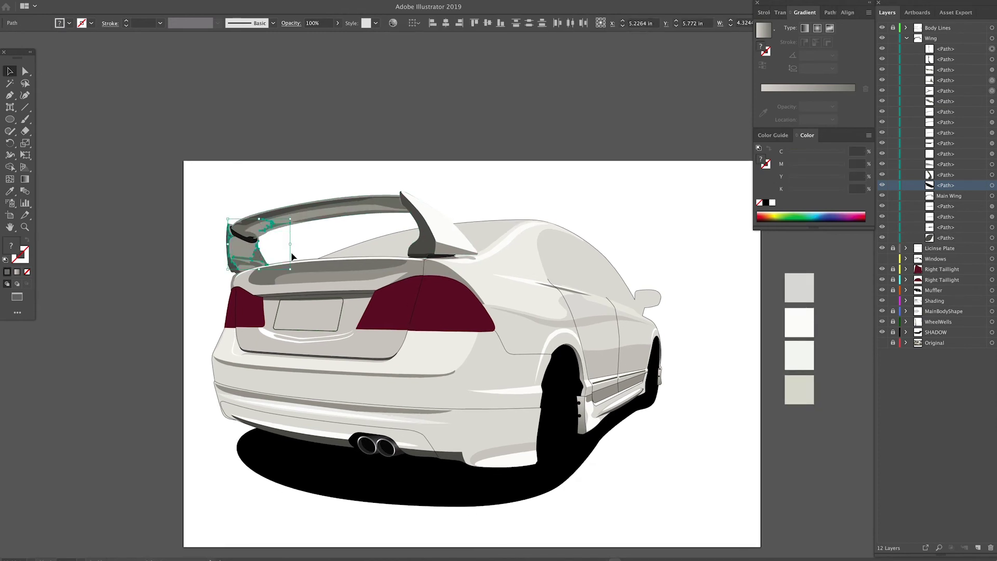
super+click(272, 228)
click(664, 302)
click(509, 296)
shift+click(463, 382)
shift+click(447, 407)
key(i)
click(439, 354)
drag(790, 192, 797, 193)
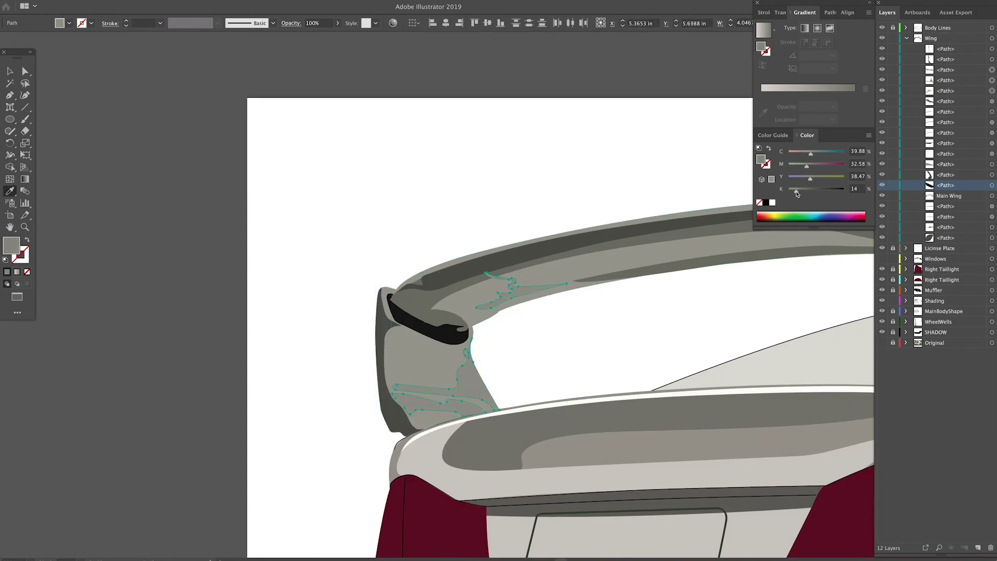
key(v)
click(626, 172)
Show the Windows layer on the car
alt+super+click(622, 207)
alt+super+click(619, 230)
alt+super+click(602, 376)
alt+super+click(602, 376)
scroll(637, 375, down, 1)
click(881, 259)
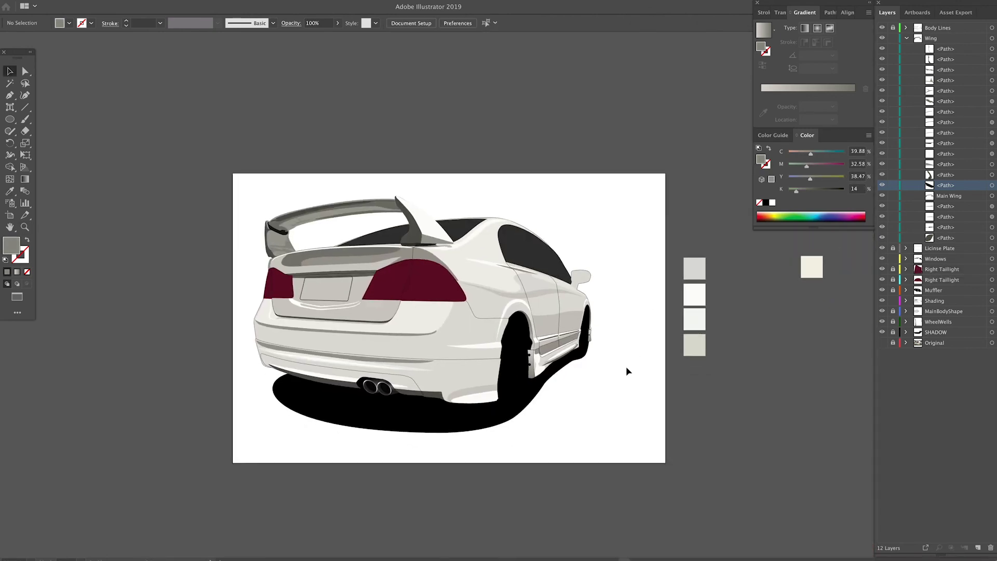
Give Main Wing a 1 pt black stroke
super+click(346, 236)
click(406, 296)
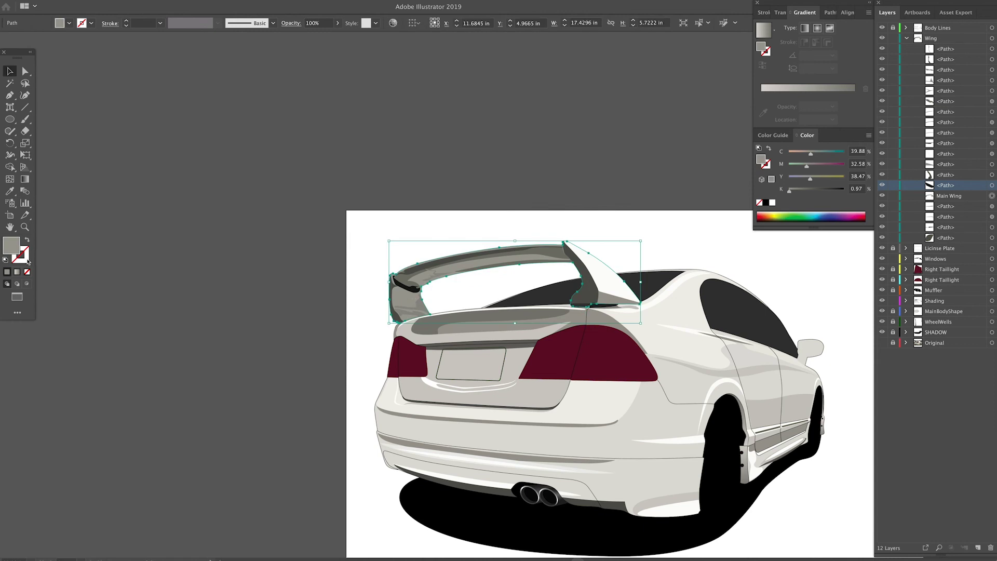
double_click(26, 259)
click(906, 234)
click(815, 251)
super+click(409, 262)
super+click(530, 351)
super+click(530, 352)
click(381, 218)
double_click(20, 255)
click(658, 373)
click(906, 235)
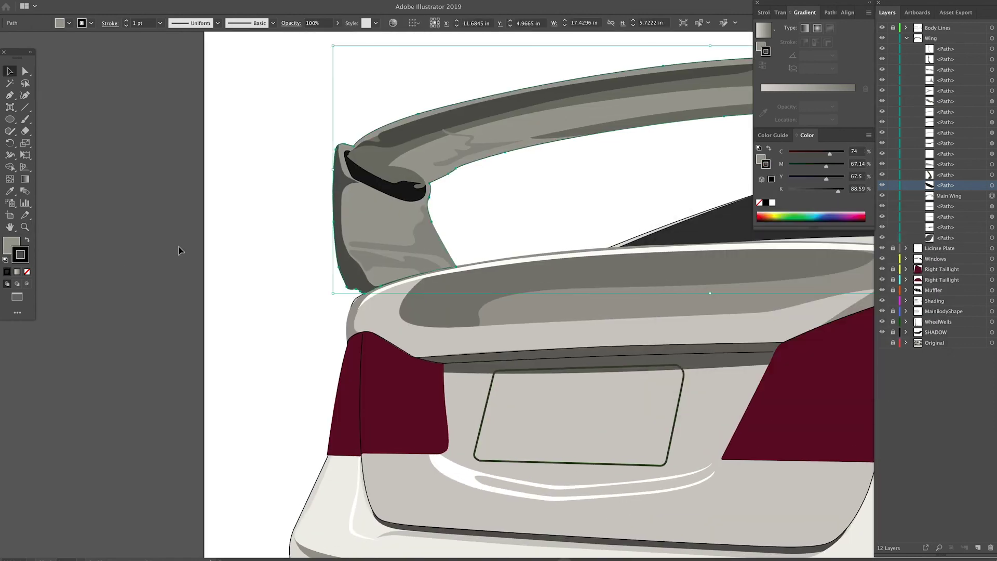
click(179, 250)
Fill both supports' dark faces and the blade's upper shadow with the grey sampled from the trunk lid's dark shading
alt+super+click(505, 220)
alt+super+click(681, 267)
super+click(550, 297)
super+click(525, 296)
alt+super+click(545, 304)
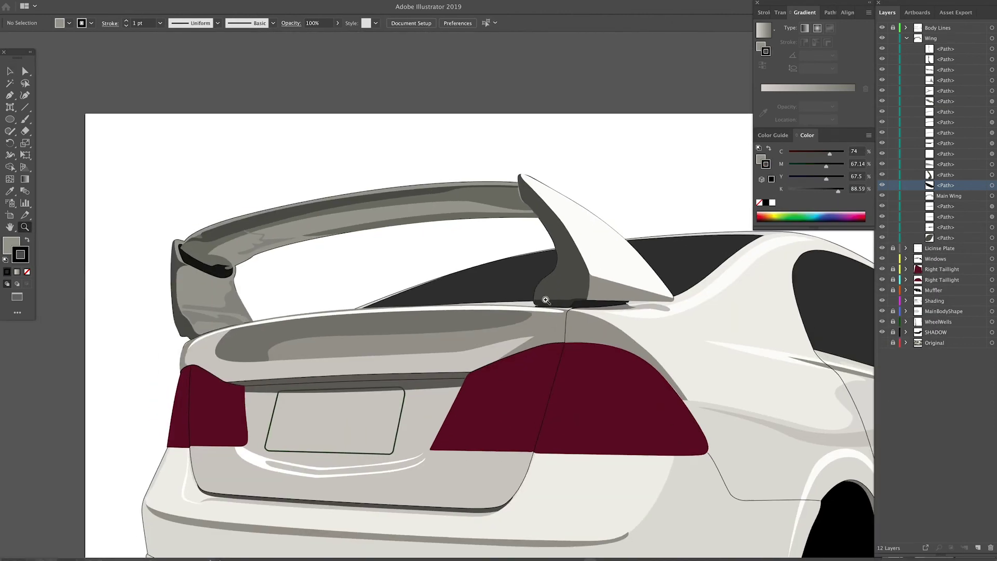
super+click(534, 296)
alt+super+click(436, 296)
click(189, 299)
shift+click(576, 249)
shift+click(378, 198)
key(i)
click(429, 324)
key(v)
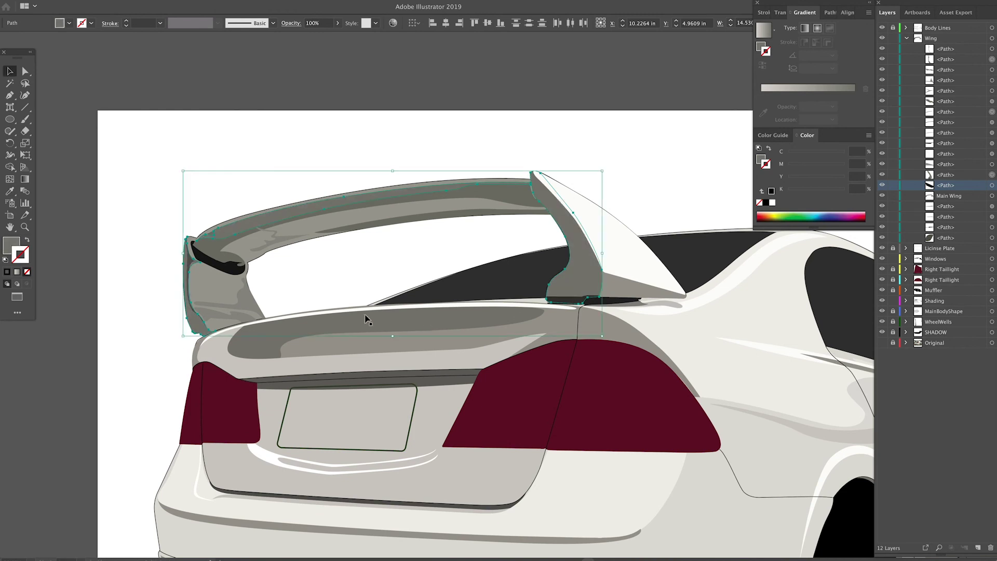
Recolour the blade's remaining shading and the left support's reflection shapes with one matching grey
click(247, 299)
shift+click(228, 313)
shift+click(220, 255)
shift+click(426, 216)
shift+click(498, 195)
key(i)
click(498, 197)
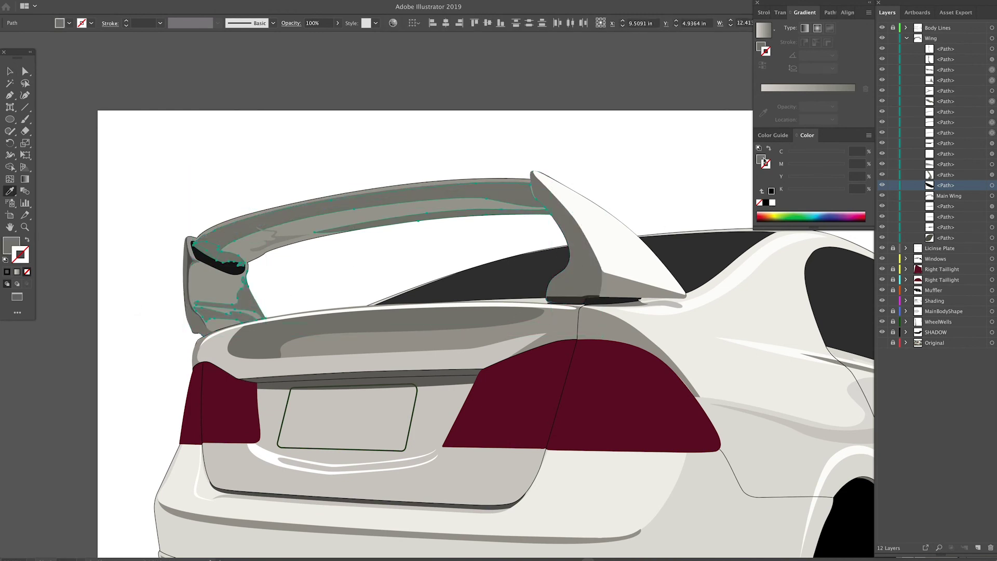
key(v)
double_click(763, 159)
key(super+v)
click(889, 243)
Lighten the Main Wing fill to about C 36, M 29, Y 34, K 0 and leave it without a stroke
click(441, 204)
key(i)
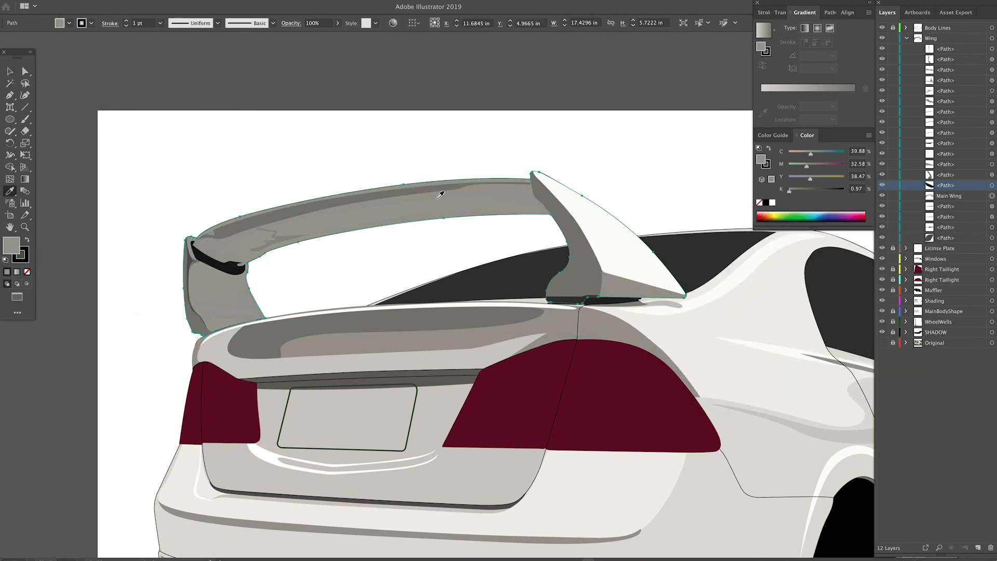
click(438, 198)
double_click(762, 160)
key(super+v)
click(883, 243)
key(v)
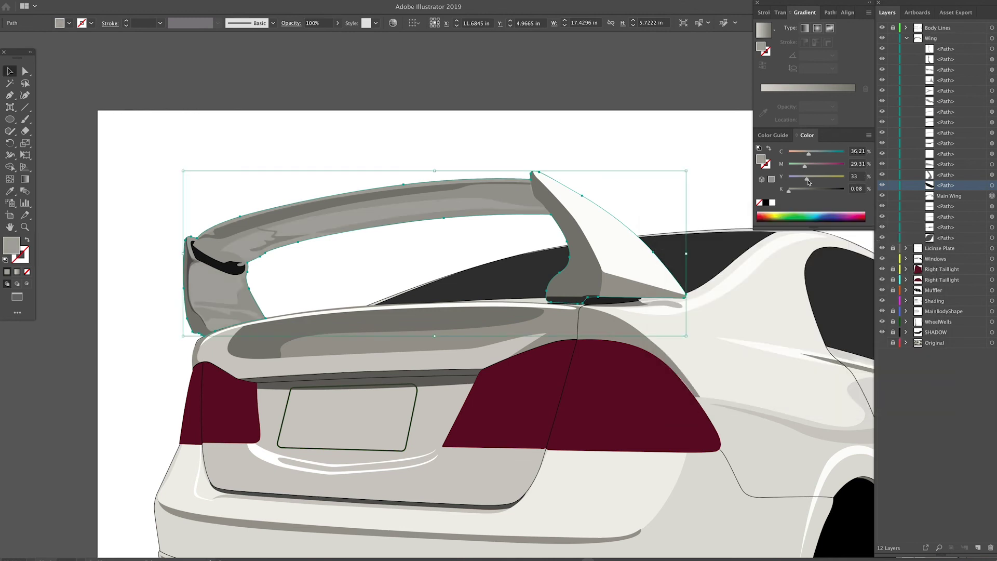
click(620, 168)
key(z)
alt+click(601, 193)
alt+click(599, 193)
alt+click(430, 373)
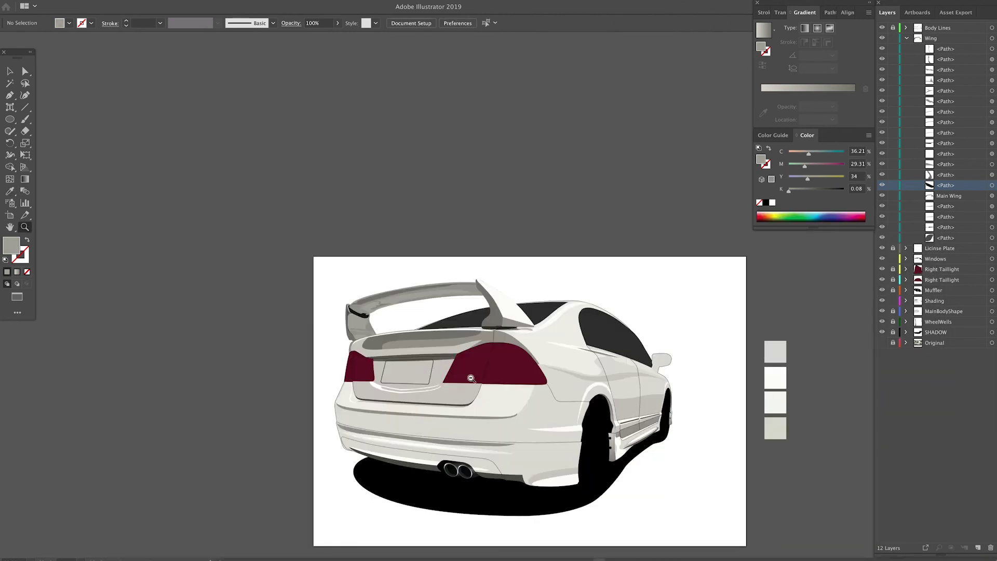
Draw an ellipse about 0.37 by 0.15 in over the leftmost circle under the blade in the Original photo
drag(523, 373, 469, 296)
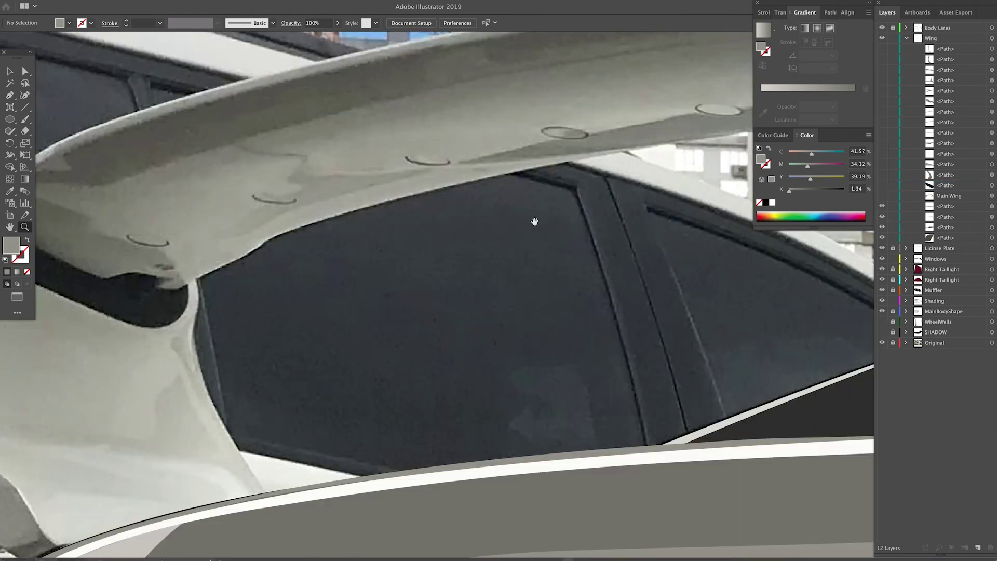
drag(534, 223, 563, 225)
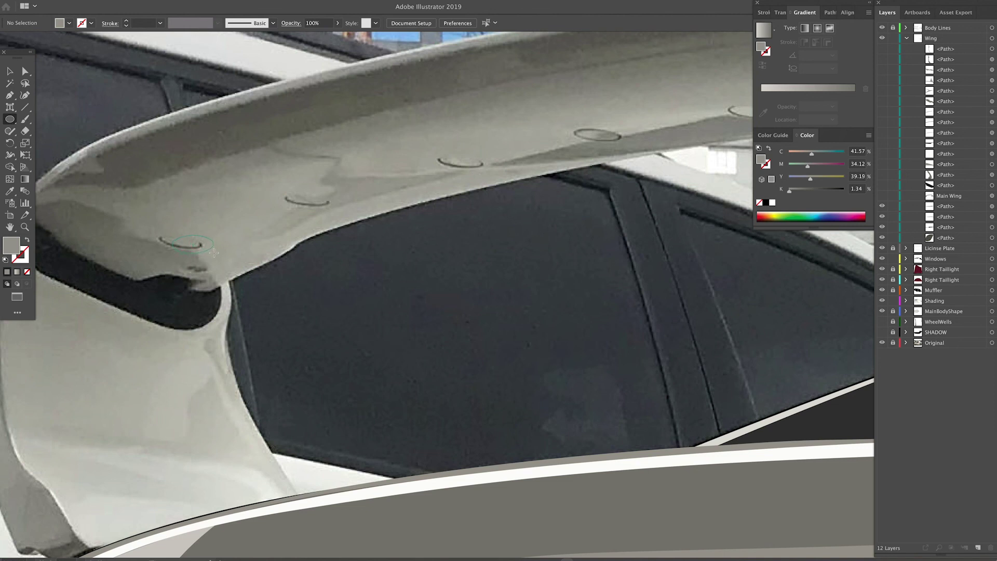
key(v)
drag(215, 252, 206, 238)
Make the ellipse unfilled and set its stroke colour to black (000000)
click(27, 239)
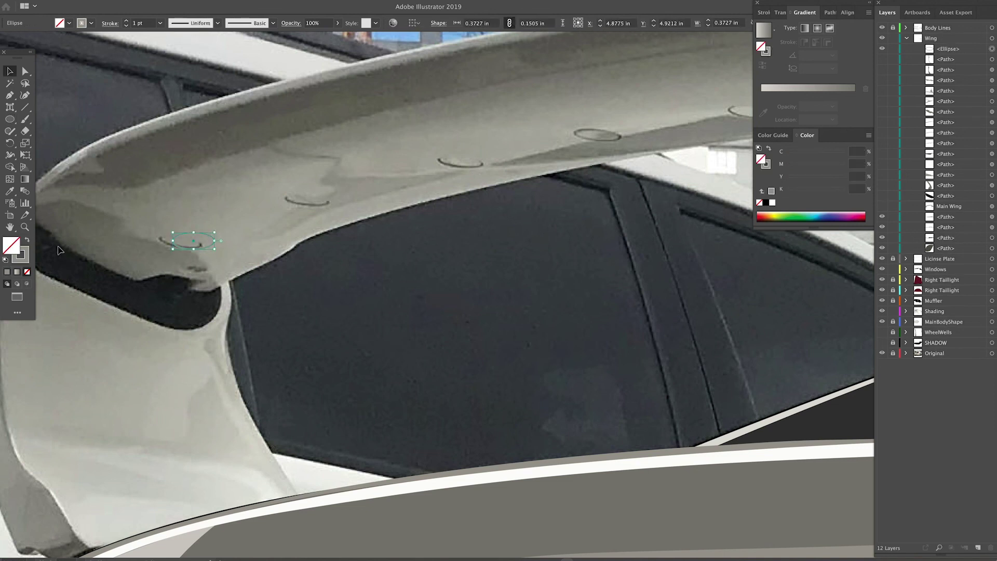
double_click(25, 259)
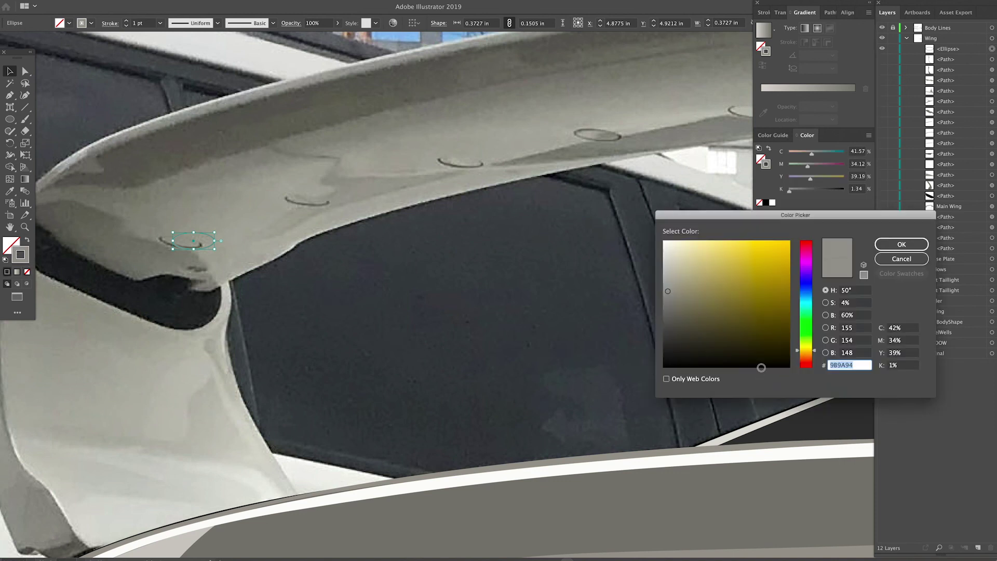
text(000000)
click(901, 244)
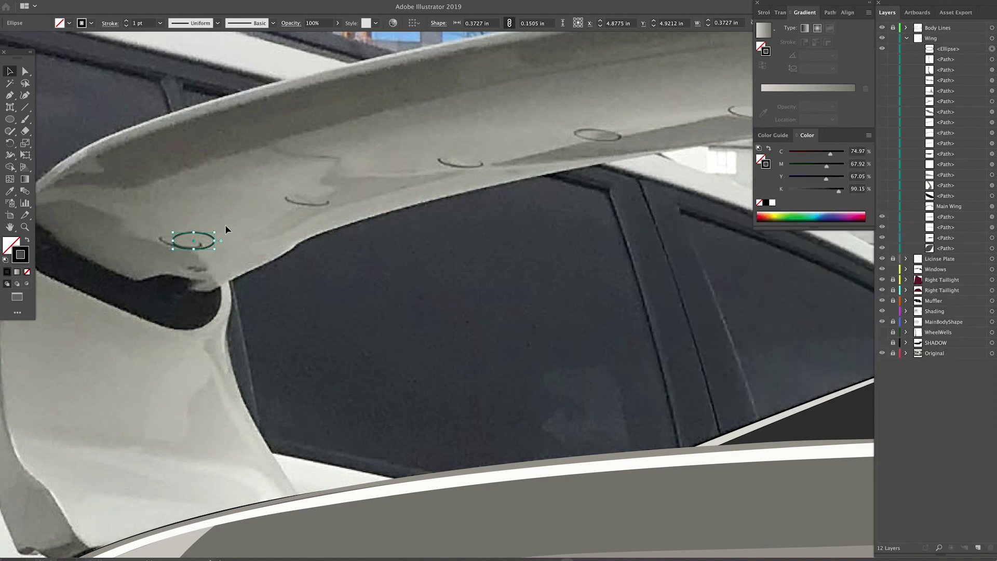
Tilt and resize the ellipse to about 0.40 by 0.15 in to fit the photo's circle, and set its stroke to 0.75 pt
drag(218, 230, 219, 234)
super+click(209, 249)
super+click(209, 248)
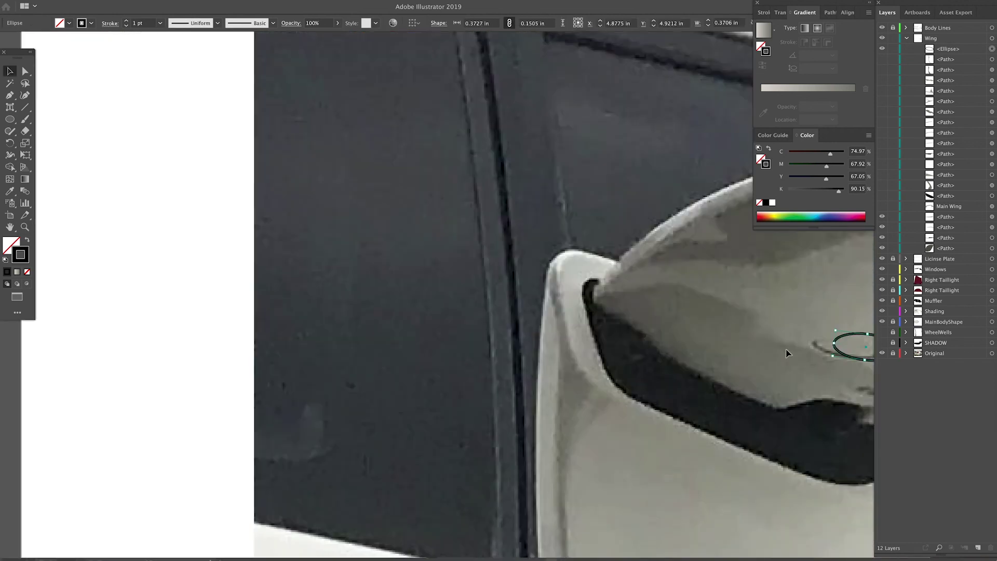
drag(822, 357, 485, 338)
mouse_move(652, 345)
mouse_down()
mouse_move(628, 345)
mouse_move(667, 341)
mouse_move(649, 335)
mouse_up()
scroll(656, 334, right, 3)
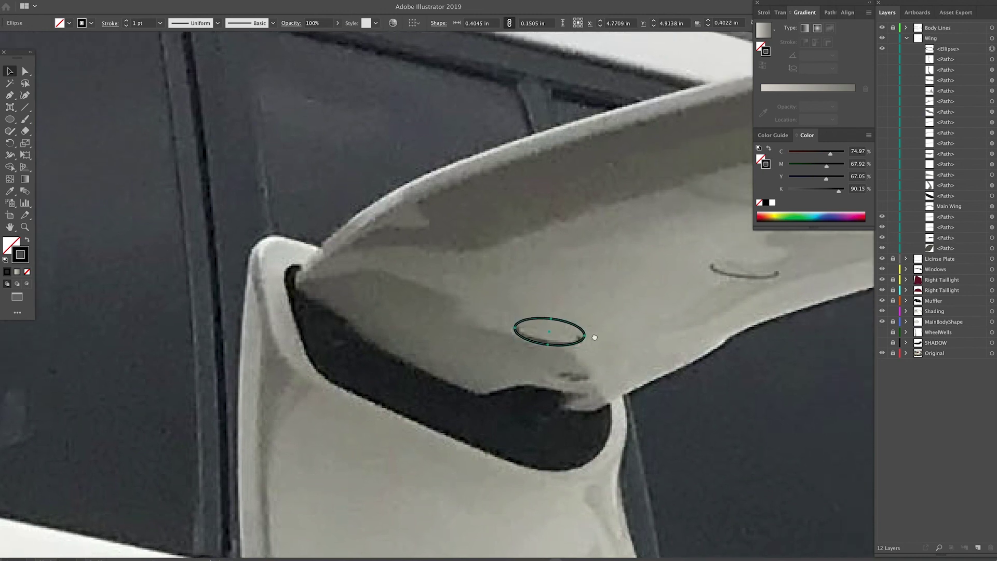
scroll(606, 336, right, 5)
click(161, 23)
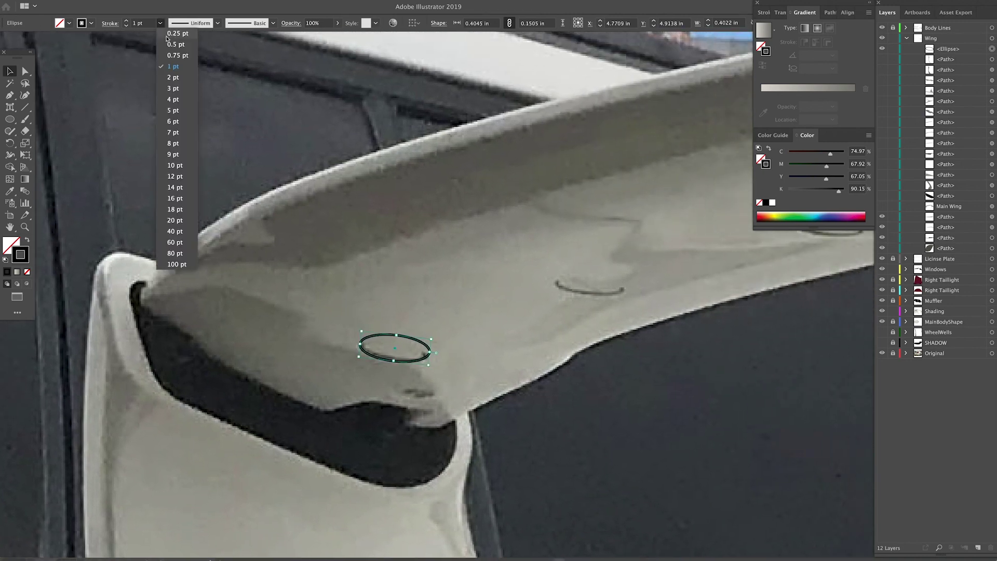
click(172, 55)
scroll(490, 345, right, 1)
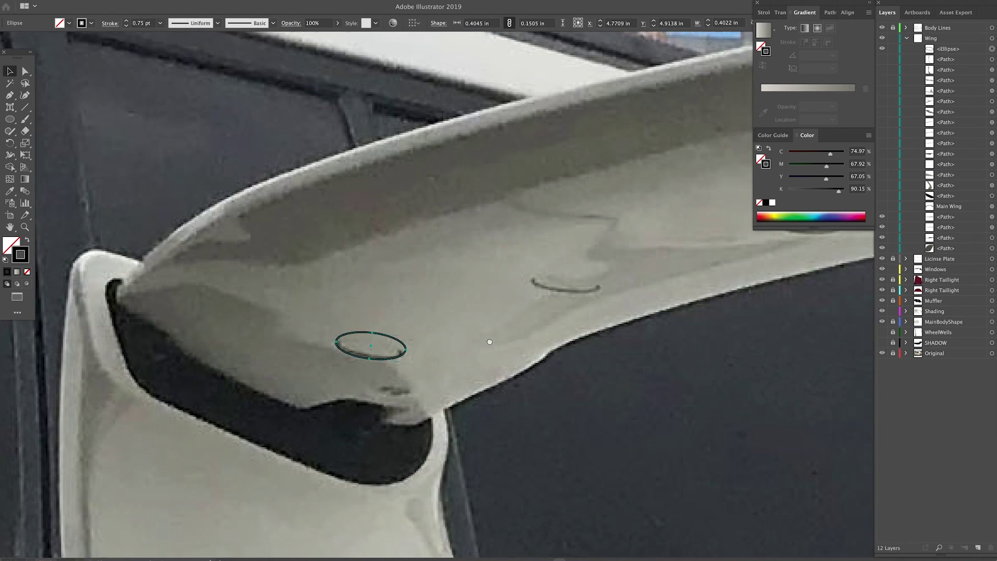
Duplicate the ellipse onto the next four circles along the blade's underside, flattening the copies to about 0.13 in high
drag(489, 345, 157, 289)
drag(94, 279, 293, 209)
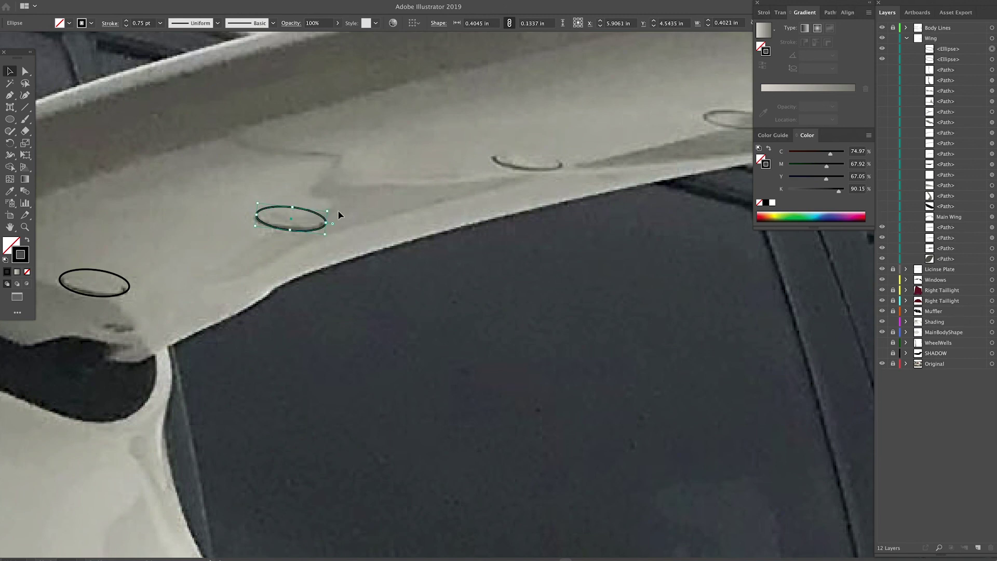
drag(408, 222, 283, 261)
drag(191, 269, 429, 209)
drag(460, 209, 141, 294)
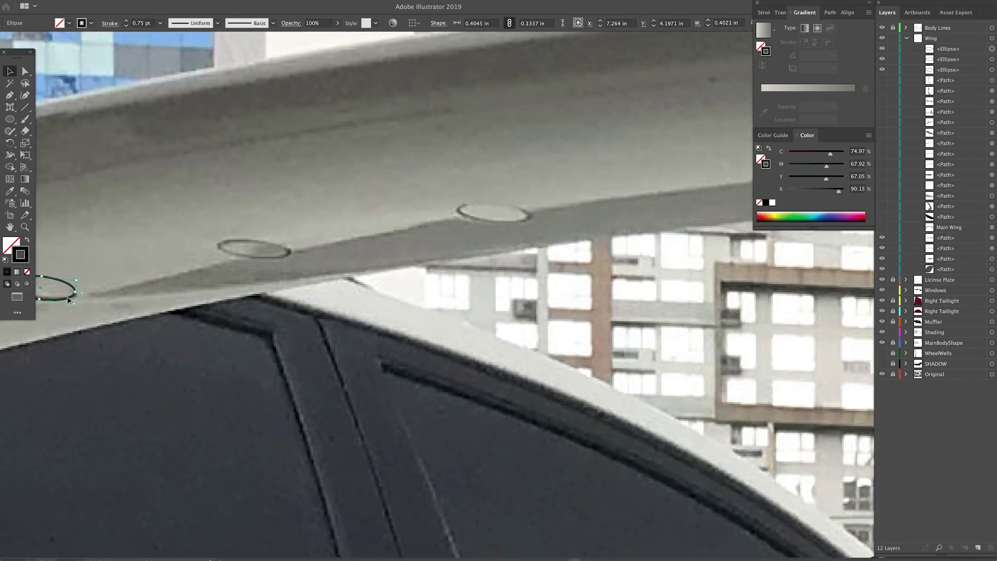
drag(67, 298, 521, 223)
drag(600, 219, 207, 205)
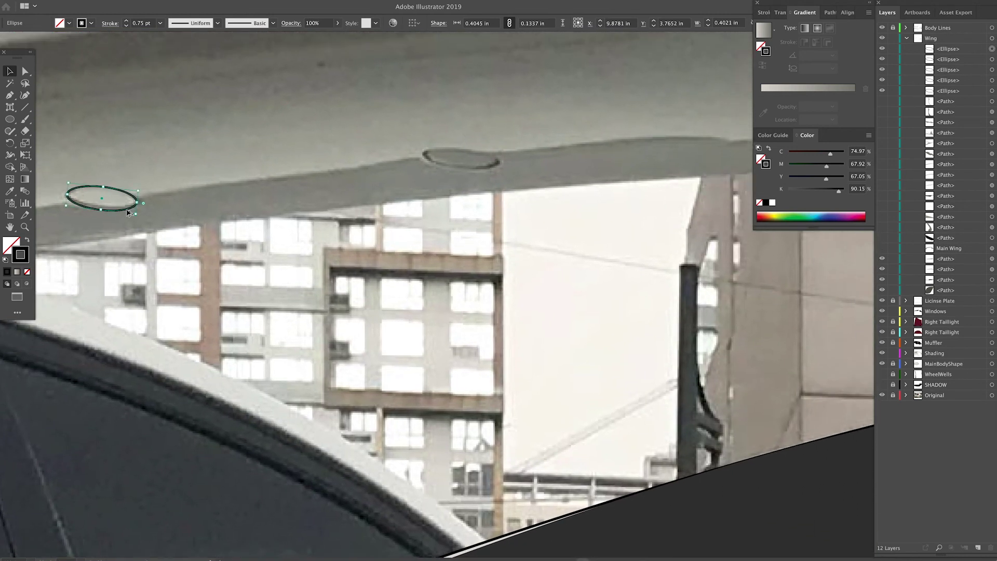
Duplicate the ellipse onto the last two circles near the right support, enlarging the final copy to about 0.45 by 0.15 in
drag(127, 209, 486, 169)
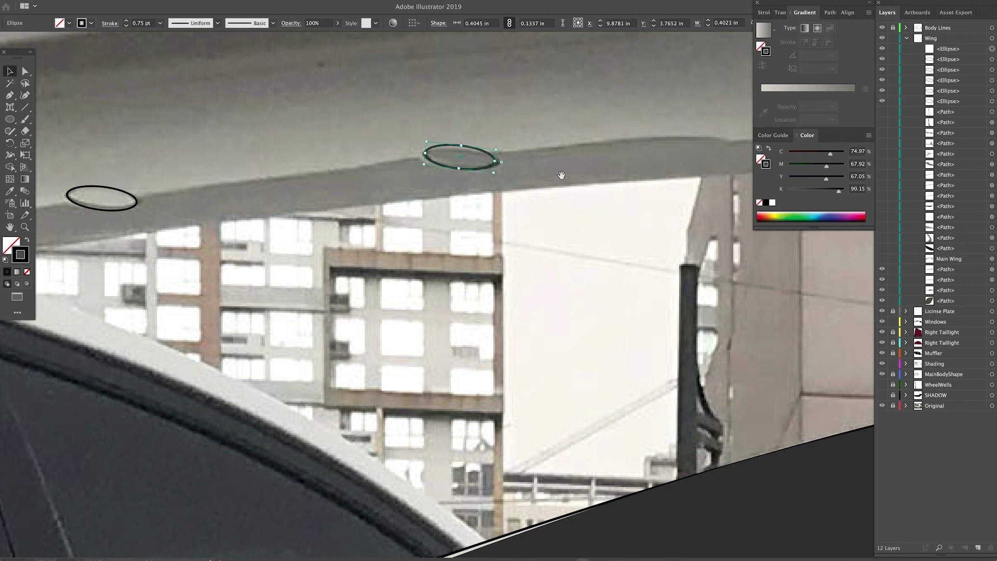
drag(559, 175, 249, 225)
drag(180, 217, 586, 191)
click(586, 193)
key(ctrl+c)
key(ctrl+f)
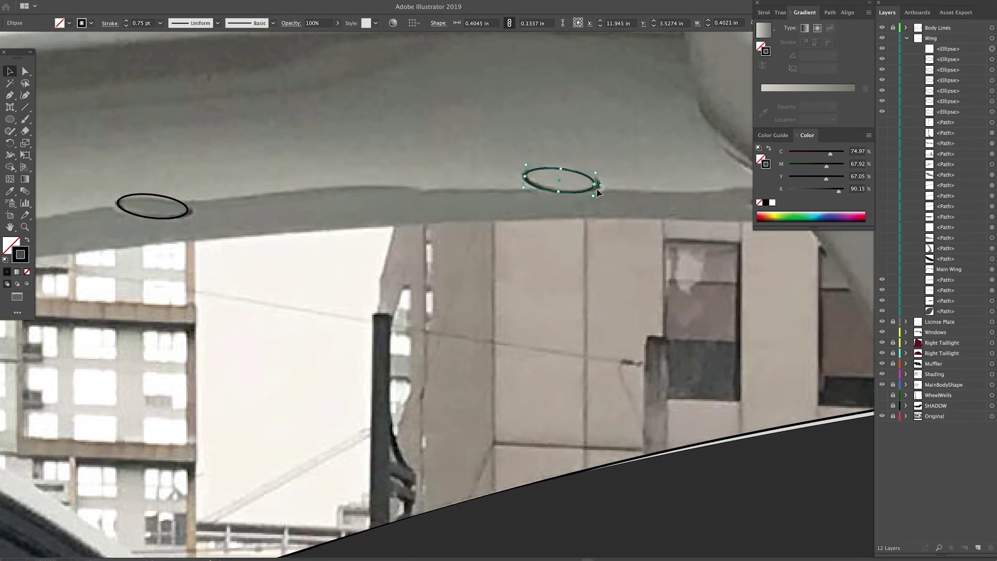
drag(592, 183, 578, 165)
Show all the hidden wing shapes again and hide the Original photo layer
key(z)
alt+click(441, 190)
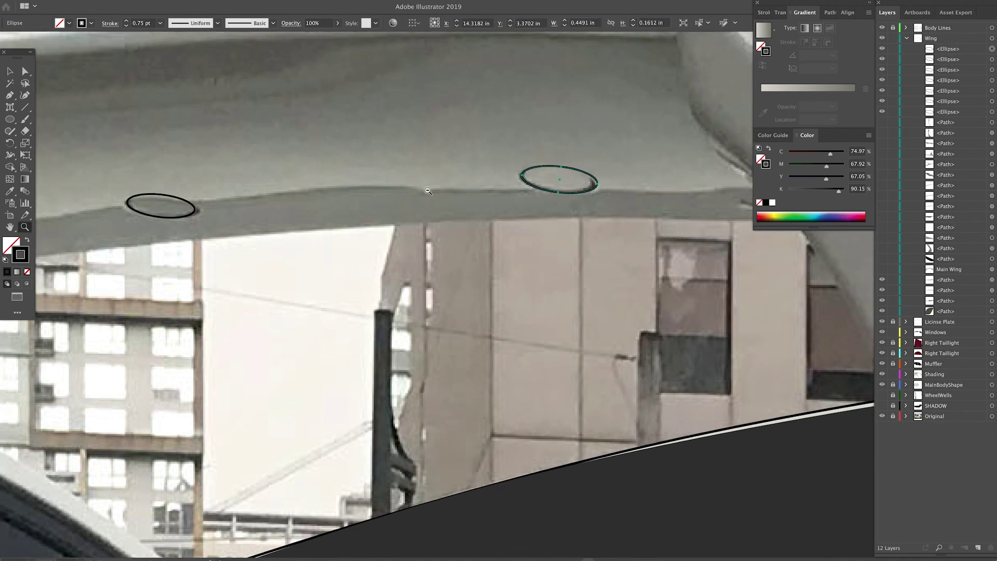
alt+click(442, 197)
alt+click(445, 204)
alt+click(617, 258)
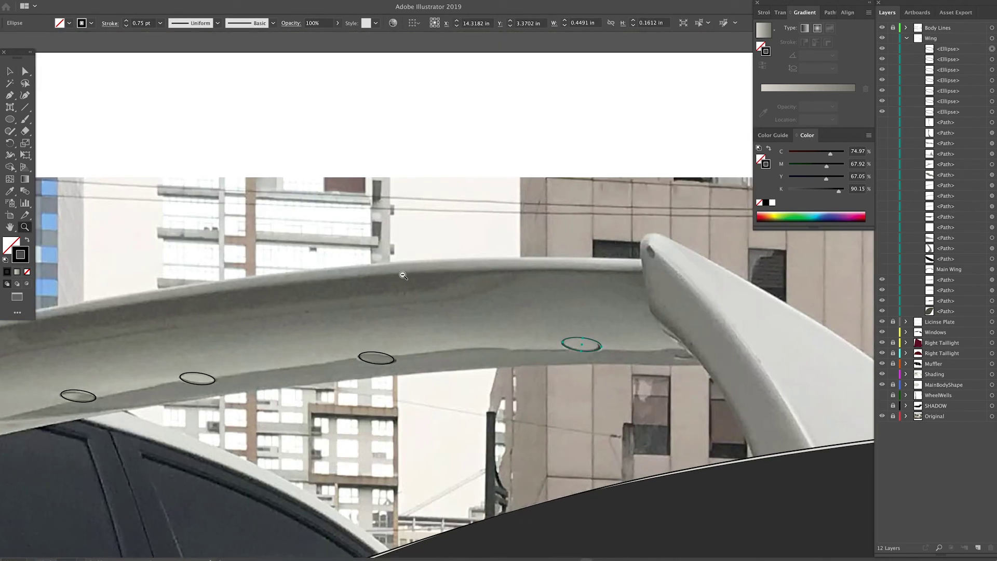
alt+click(403, 276)
alt+click(413, 279)
alt+click(487, 301)
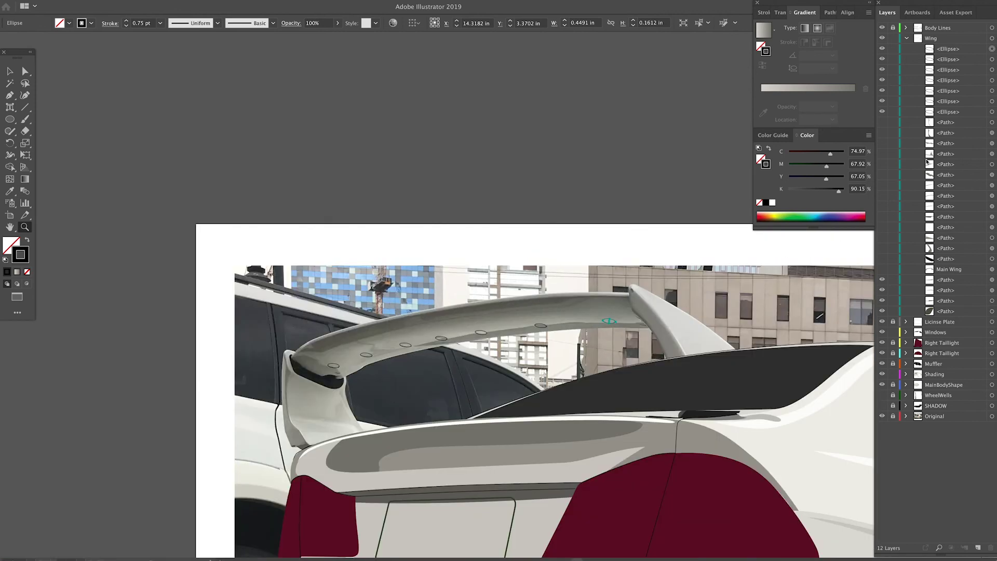
drag(883, 123, 882, 279)
scroll(565, 379, down, 2)
key(v)
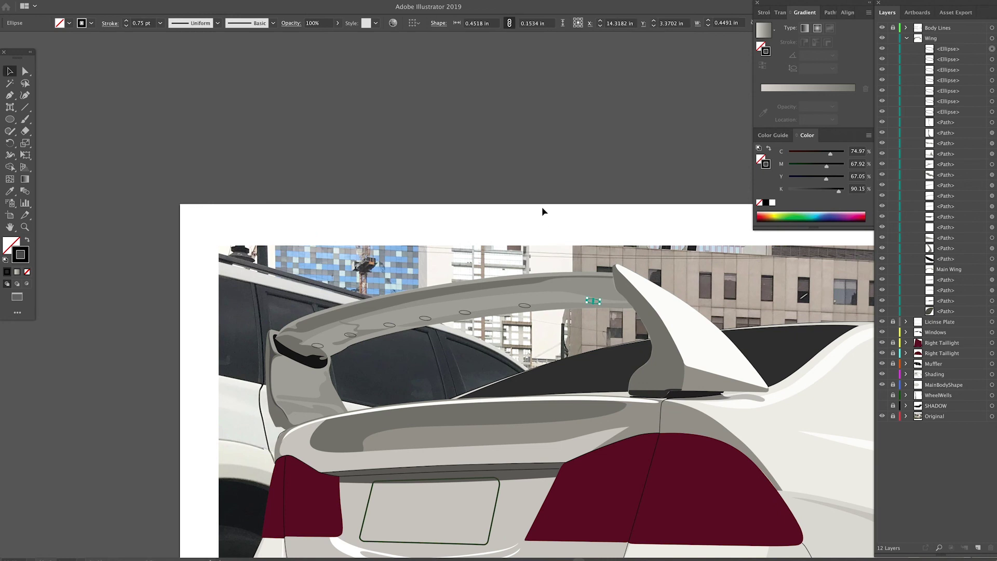
click(540, 211)
click(882, 416)
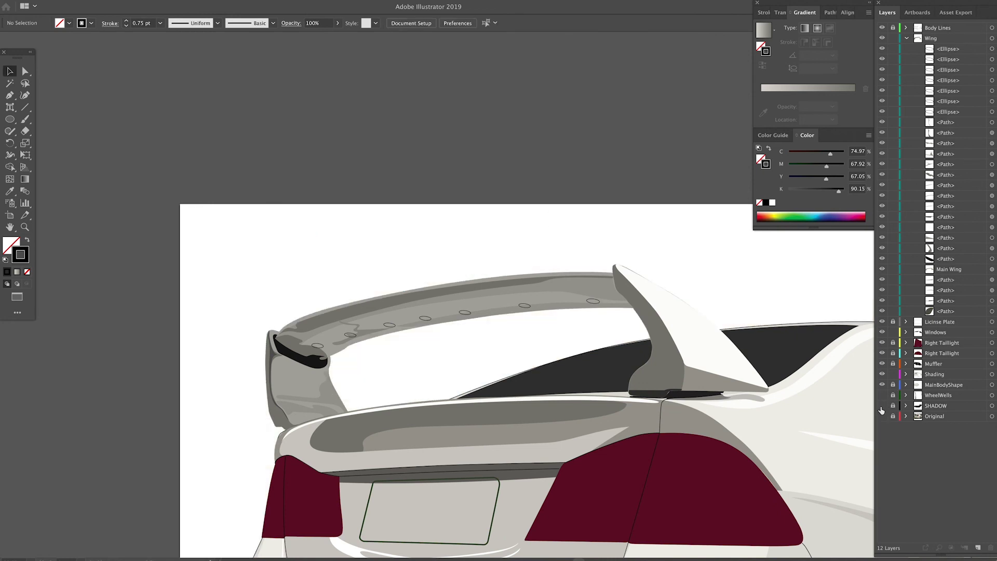